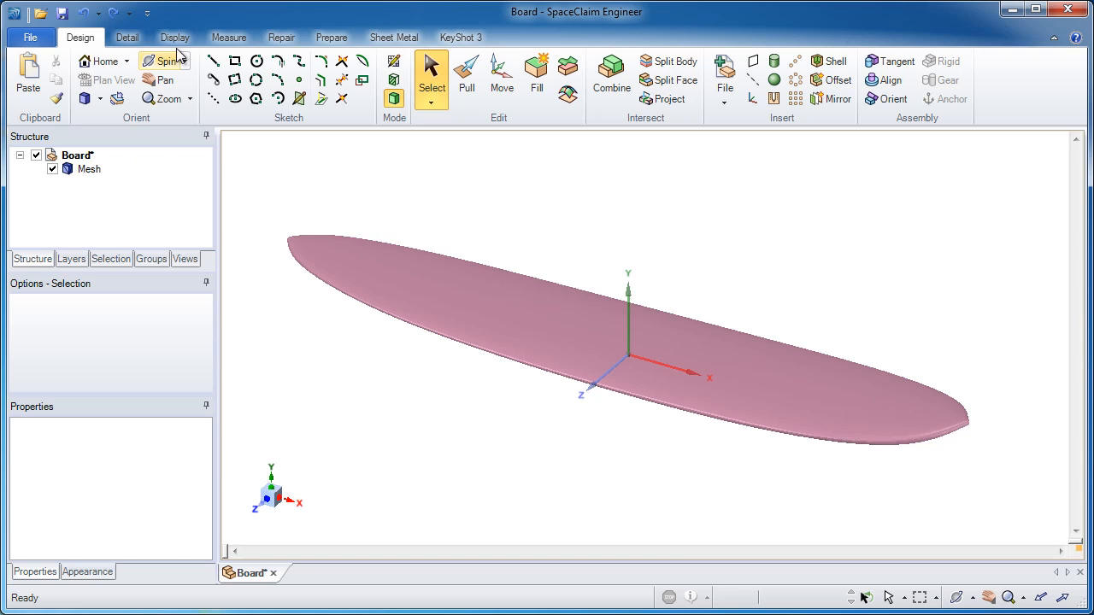
Turn on mesh edge display for the board and zoom in to inspect its facets.
left_click(176, 40)
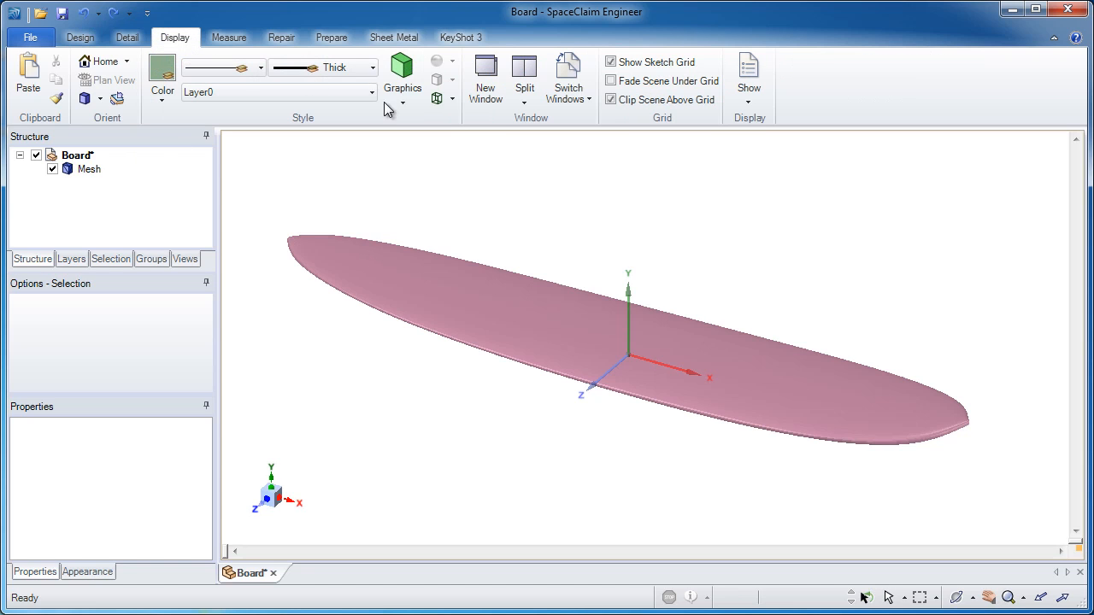
left_click(452, 99)
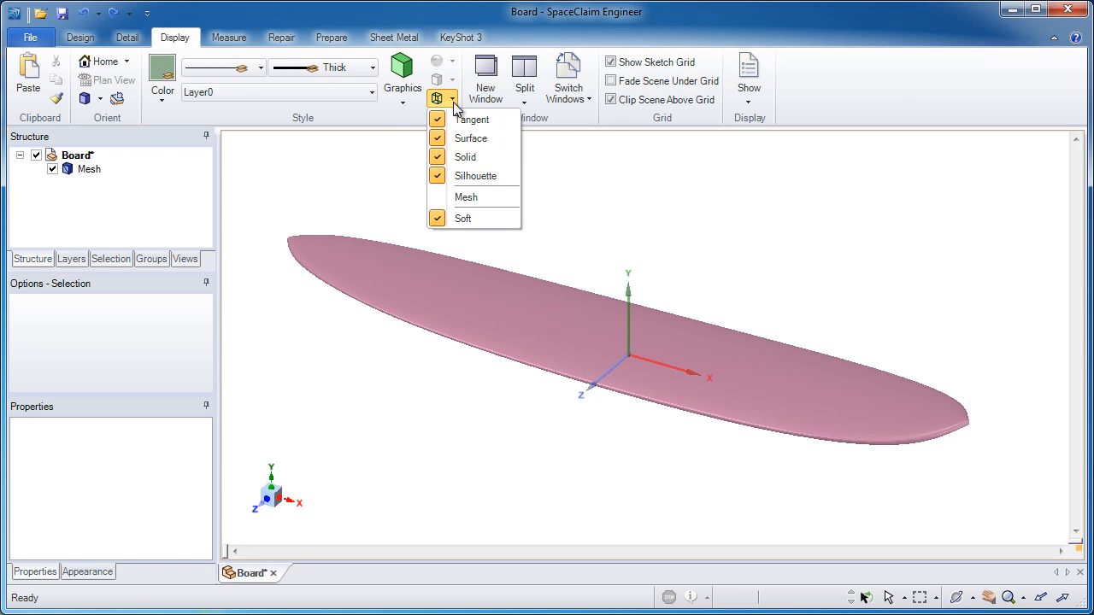
left_click(468, 198)
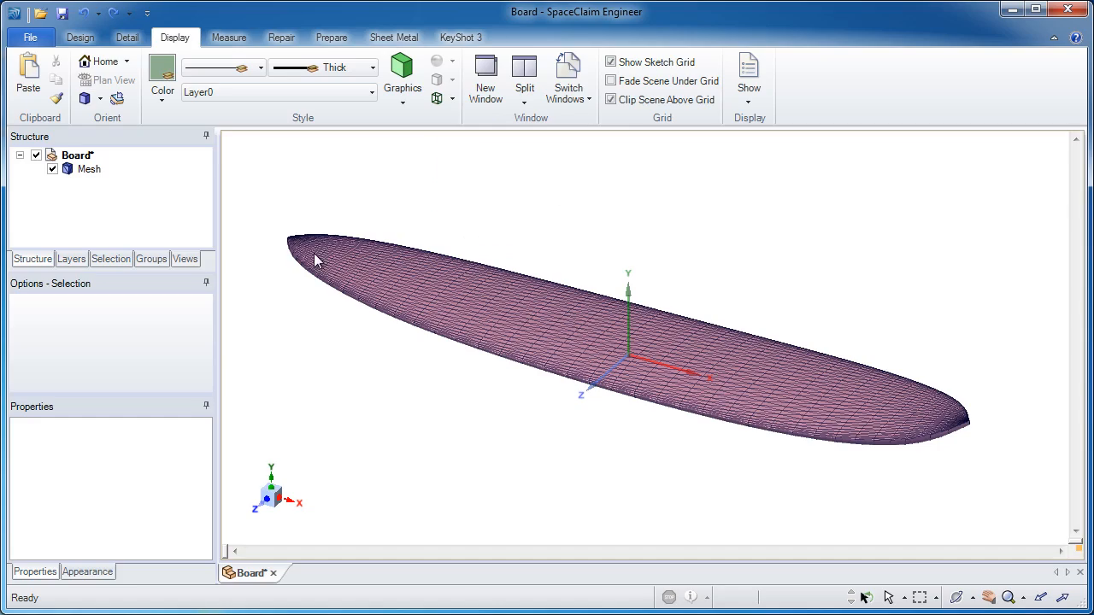
scroll(314, 260, "up", 5)
middle_click_drag(391, 415, 421, 389)
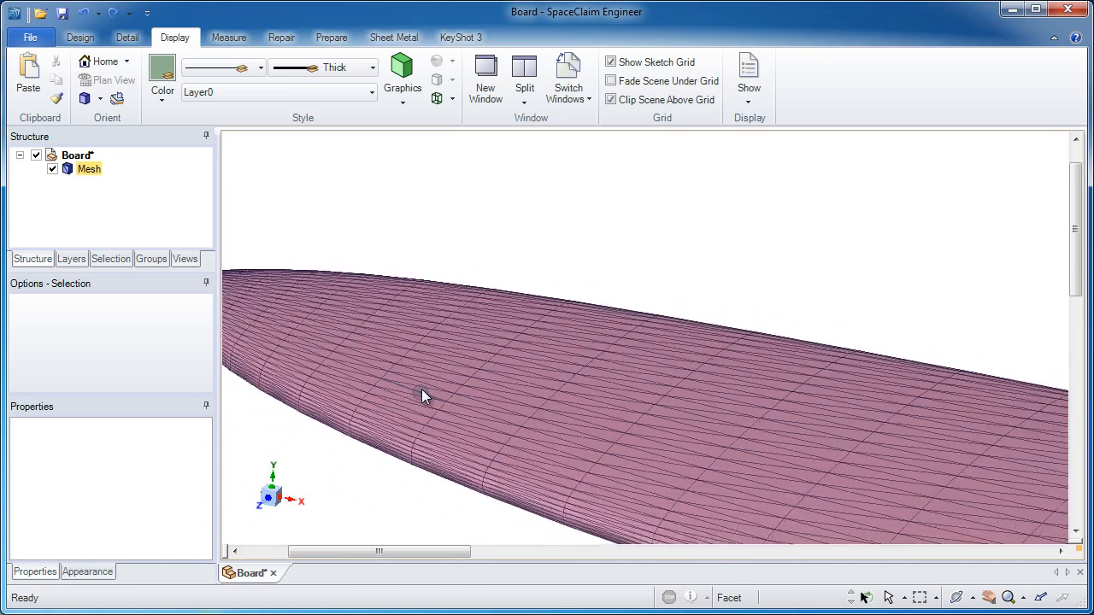
scroll(421, 389, "down", 3)
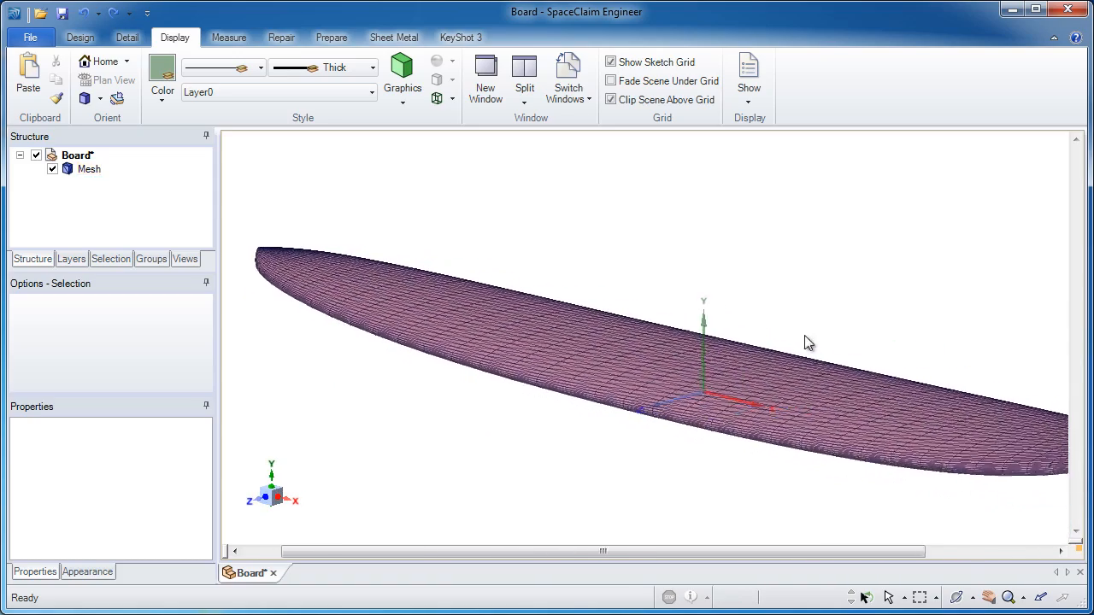
Insert a plane through the board's origin coordinate system.
left_click(668, 318)
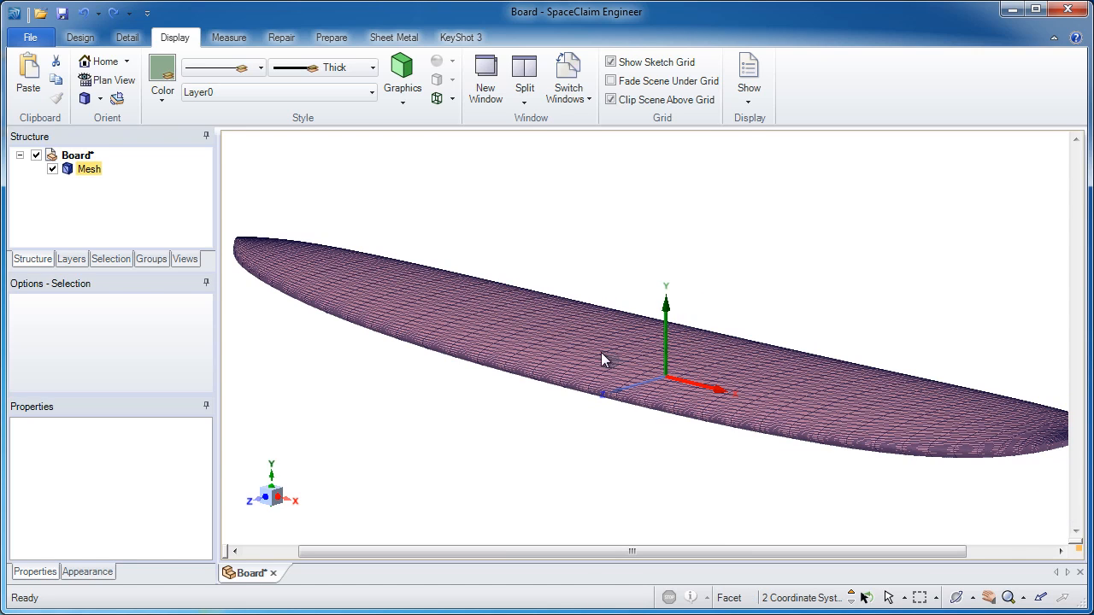
left_click(79, 37)
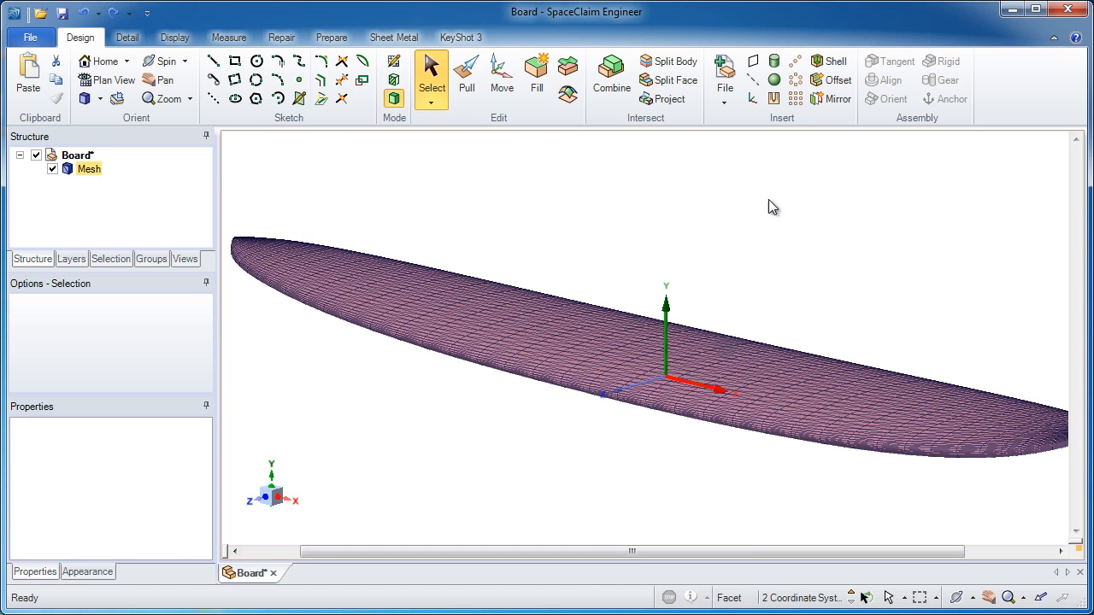
left_click(752, 67)
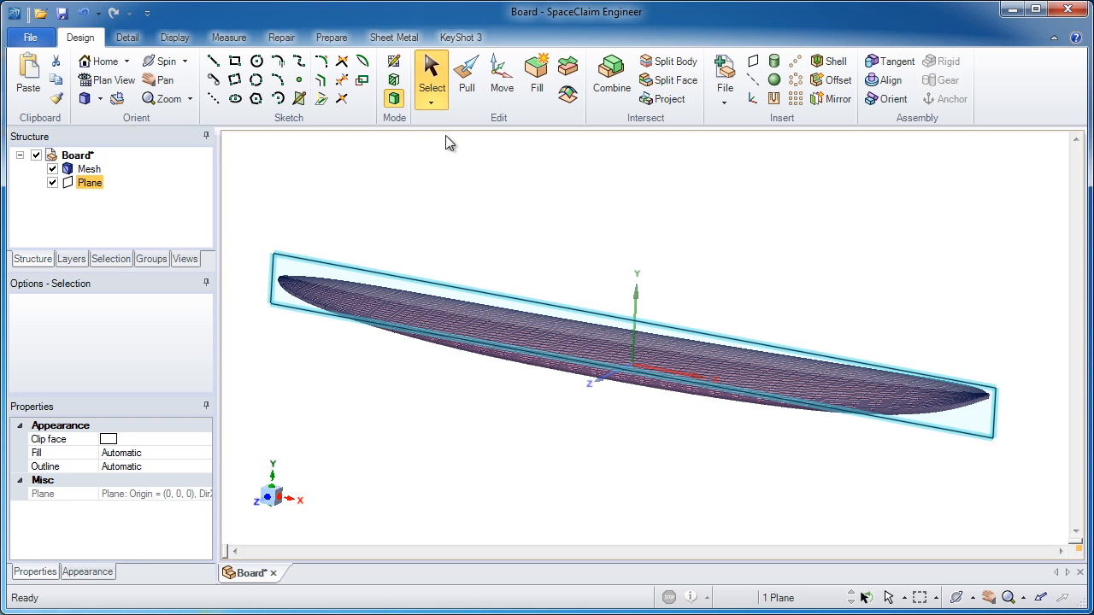
Sketch on the new plane and enable Fit curves to extract the board's profile curves.
left_click(394, 63)
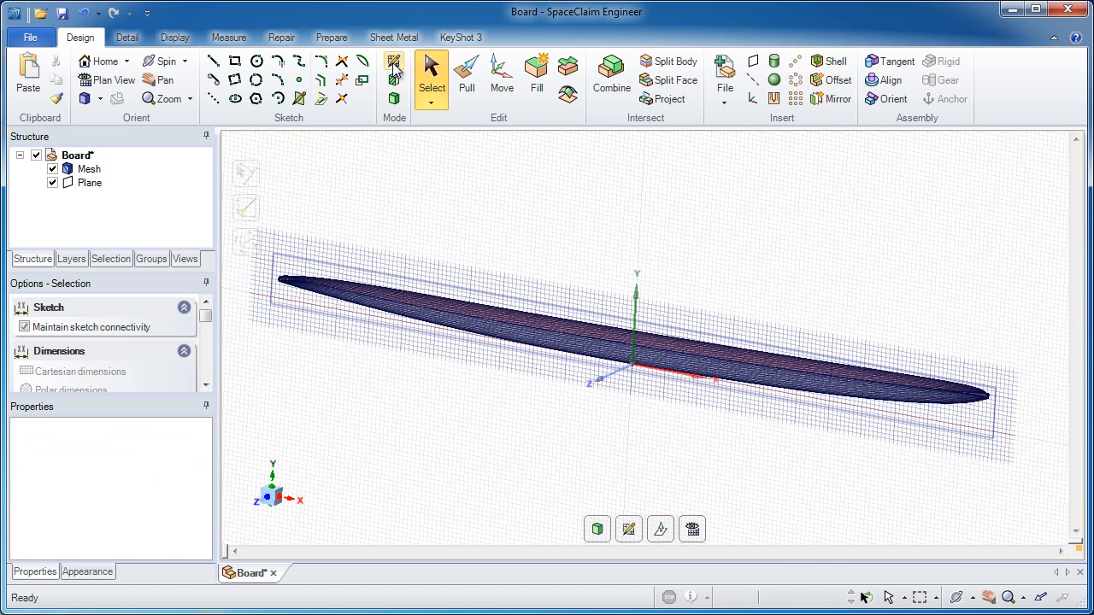
left_click_drag(212, 318, 148, 459)
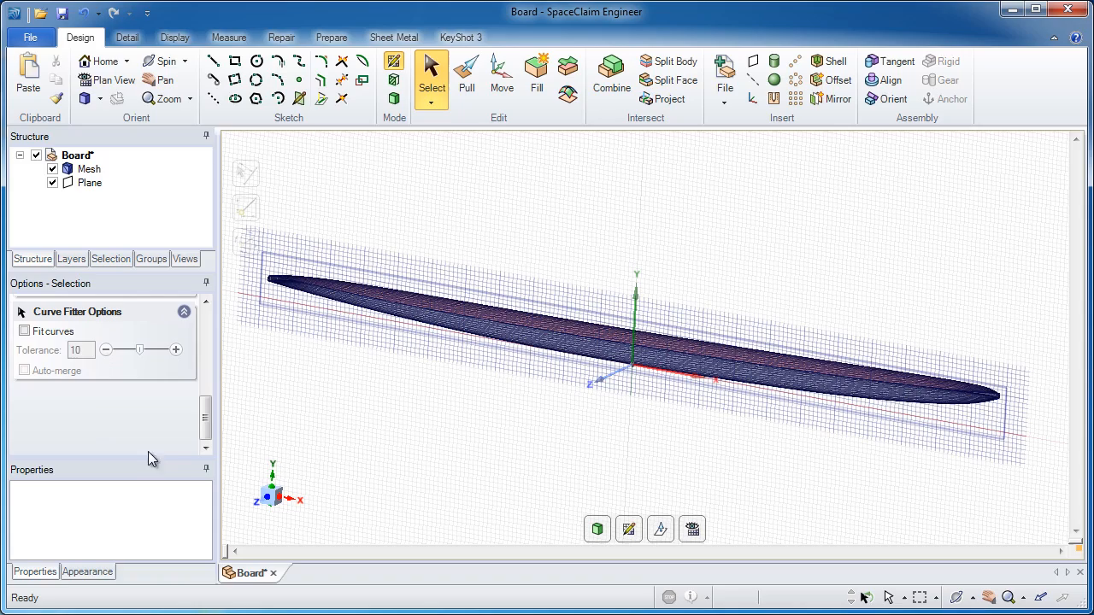
left_click(25, 333)
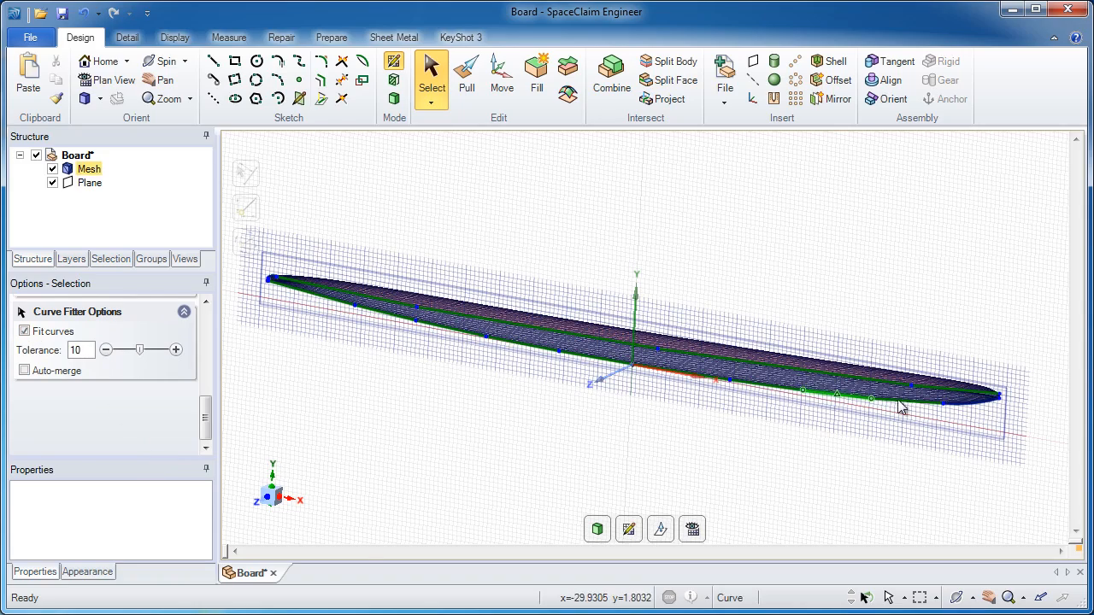
Enable Auto-merge for the fitted profile curves.
scroll(968, 411, "up", 5)
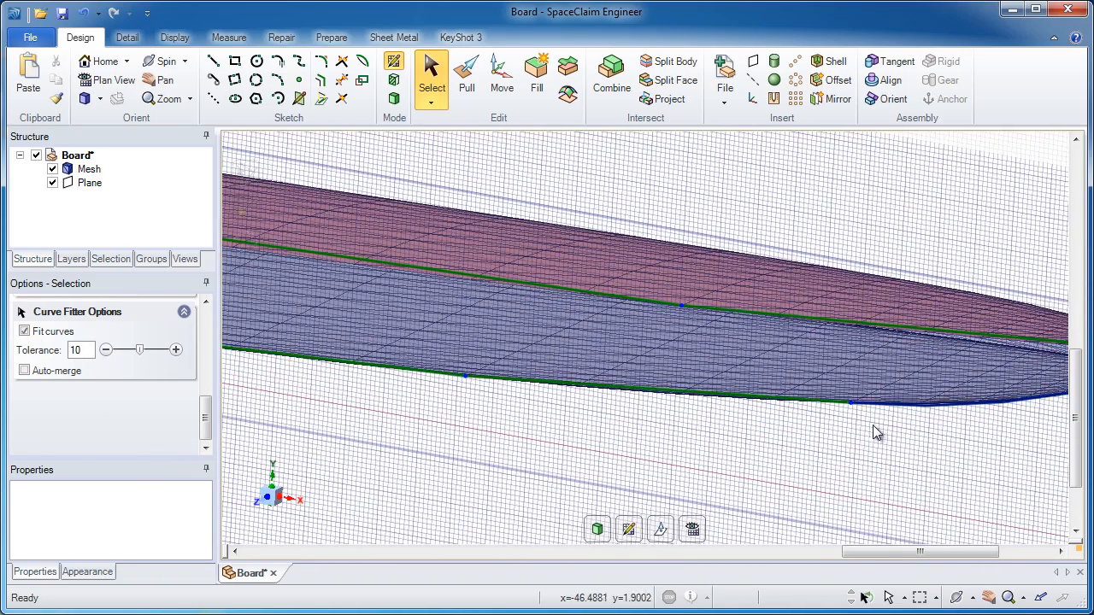
scroll(842, 414, "down", 2)
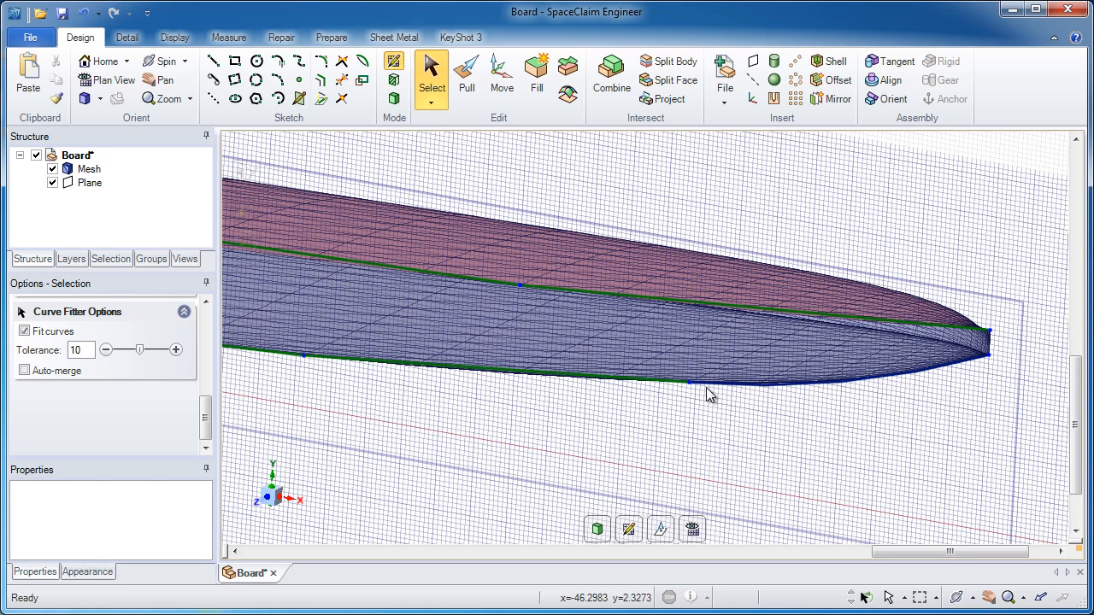
left_click(24, 371)
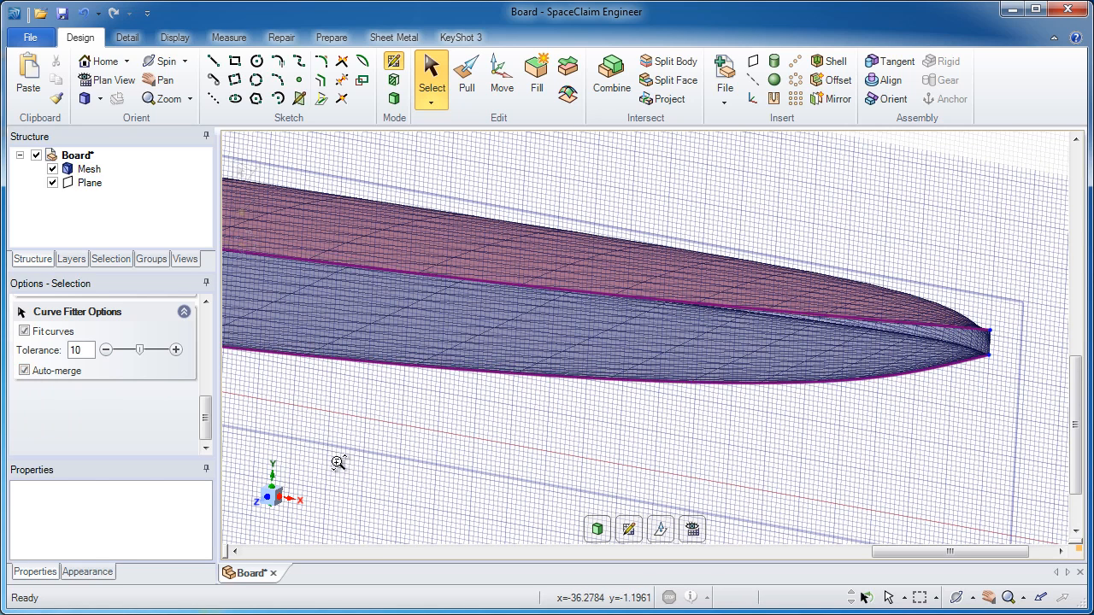
Zoom in on the board's tail to examine how the fitted curve follows the mesh.
middle_click_drag(338, 463, 357, 335, "ctrl")
middle_click_drag(366, 334, 732, 236, "shift")
key("v")
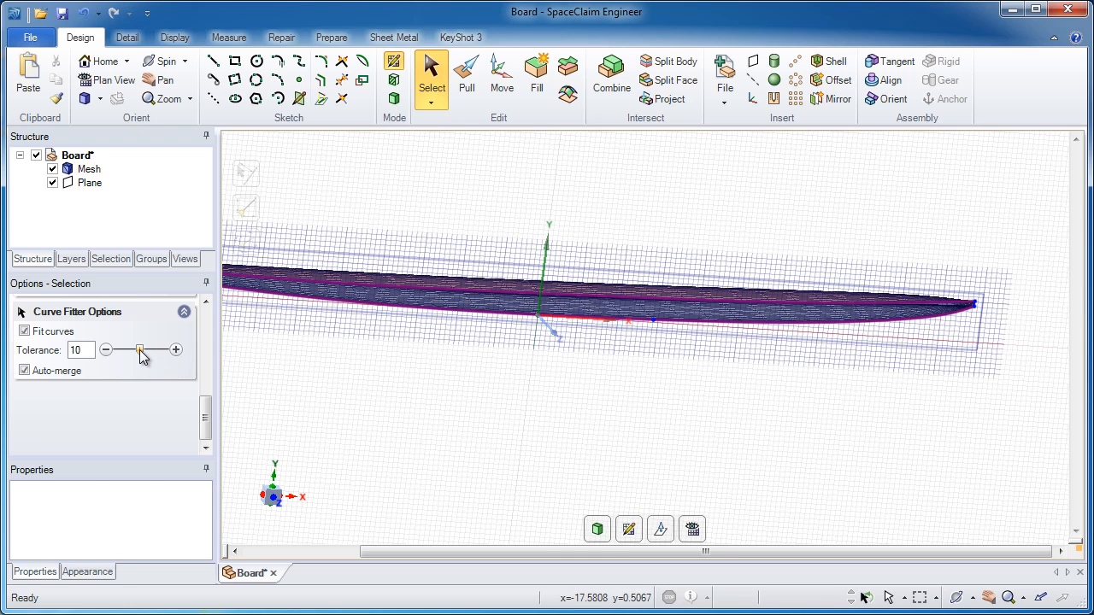
mouse_move(146, 358)
left_mouse_down()
mouse_move(177, 357)
mouse_move(133, 353)
left_mouse_up()
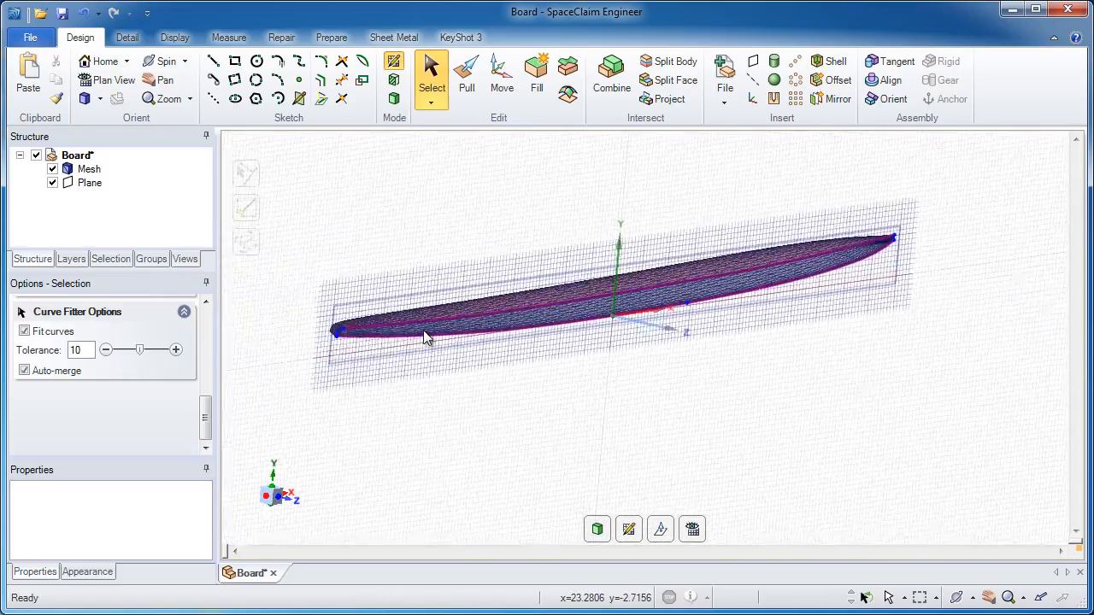
mouse_move(260, 381)
middle_mouse_down("ctrl")
mouse_move(256, 469)
mouse_move(261, 373)
middle_mouse_up("ctrl")
middle_click_drag(260, 373, 424, 445, "shift")
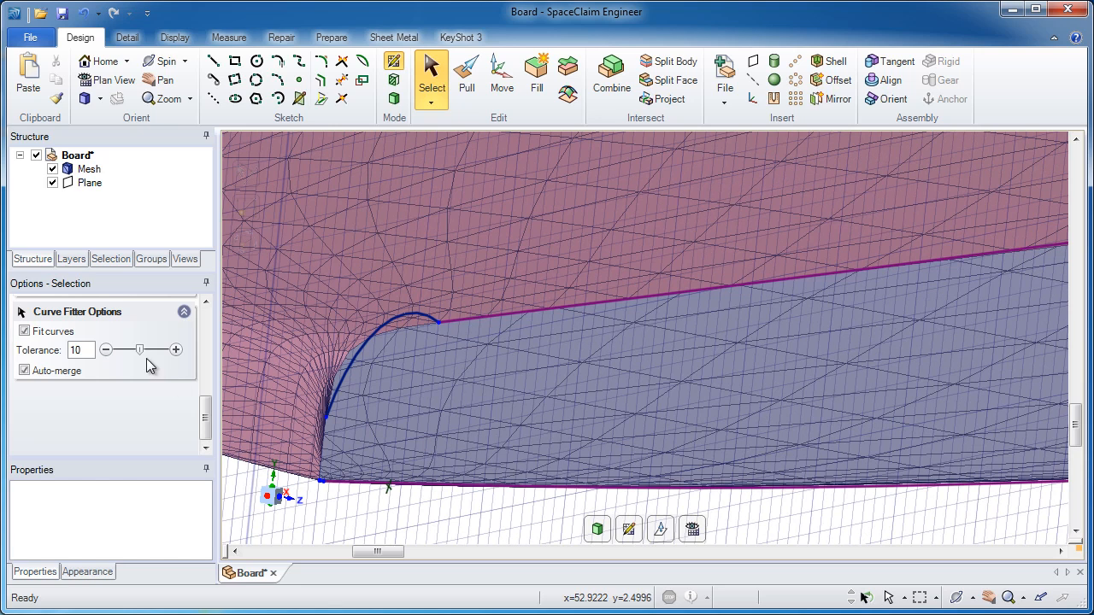
Try curve-fit tolerances of 1 and 11, then reset the tolerance to 10.
left_click_drag(140, 352, 121, 351)
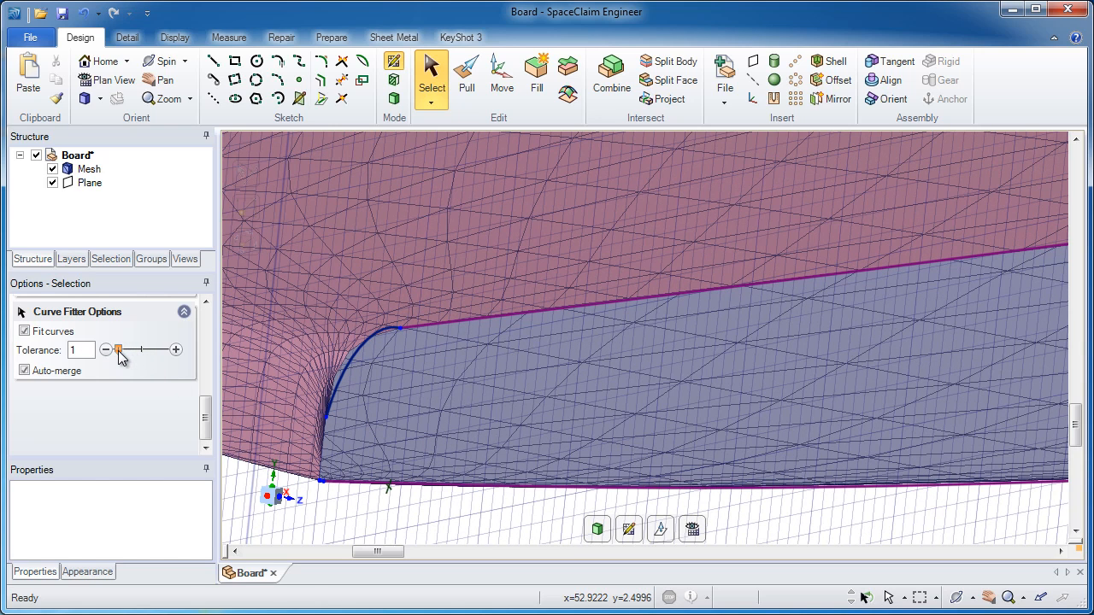
mouse_move(125, 356)
left_mouse_down()
mouse_move(170, 358)
mouse_move(145, 359)
left_mouse_up()
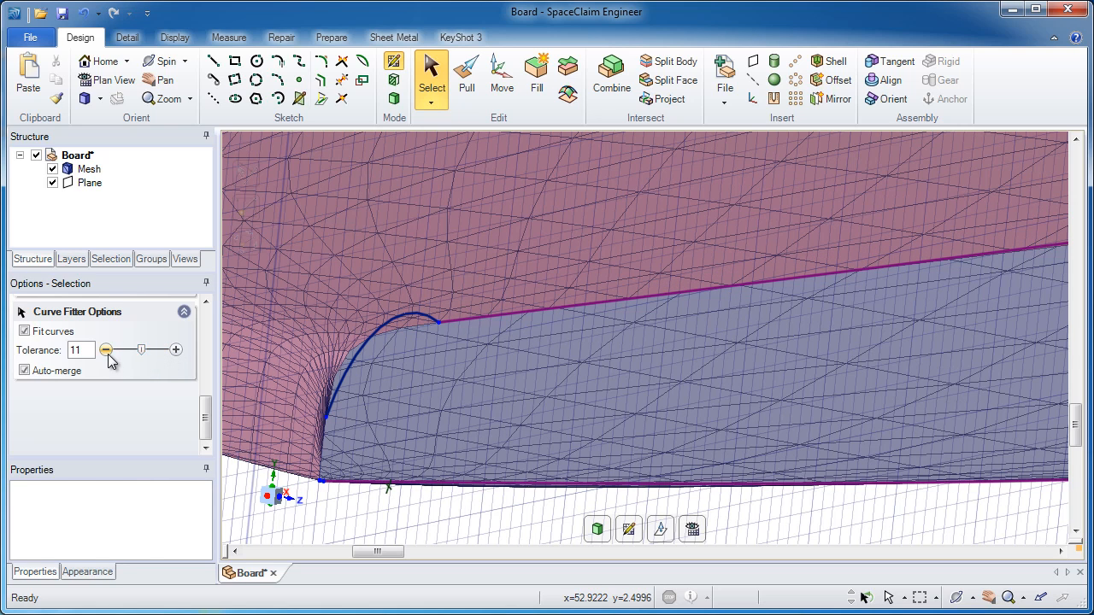
left_click(106, 351)
Select the fitted bottom profile curves and paste them into the design as separate curves.
middle_click_drag(516, 477, 479, 151, "shift")
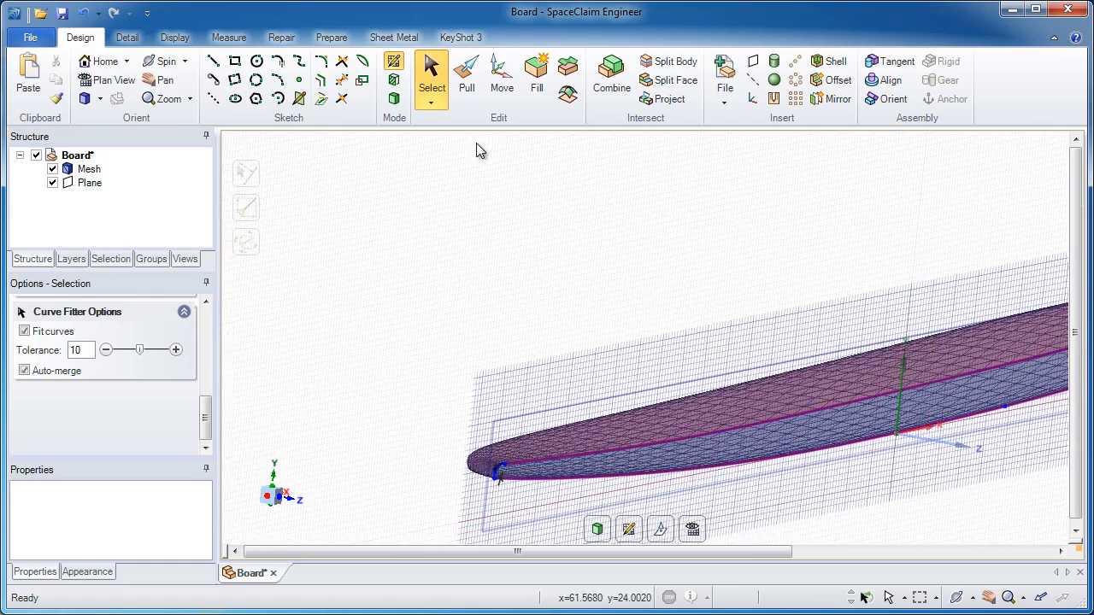
middle_click_drag(832, 433, 713, 320)
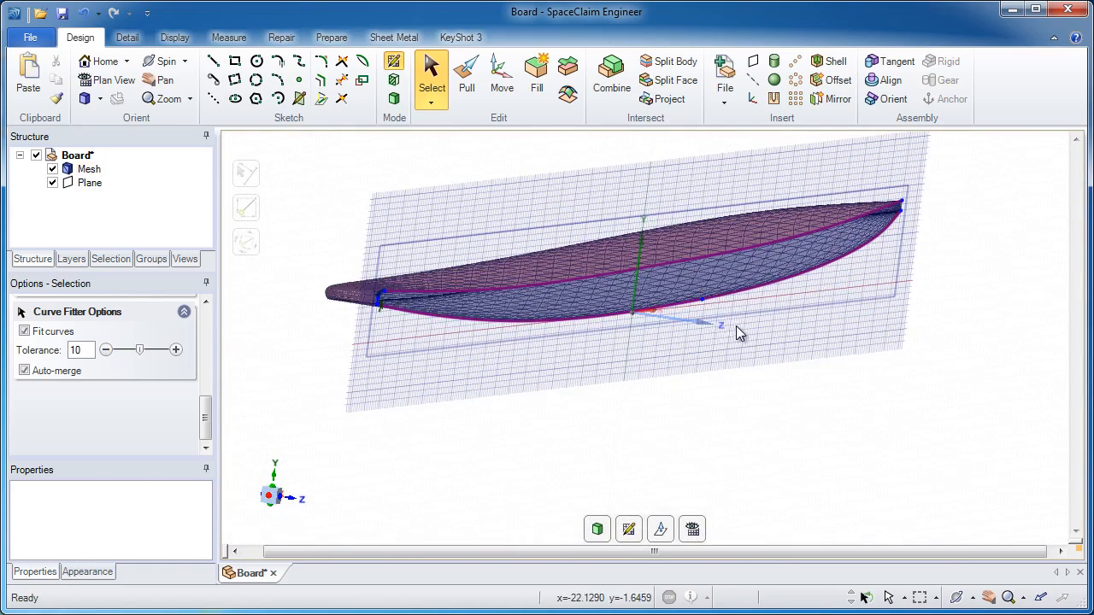
left_click(658, 294)
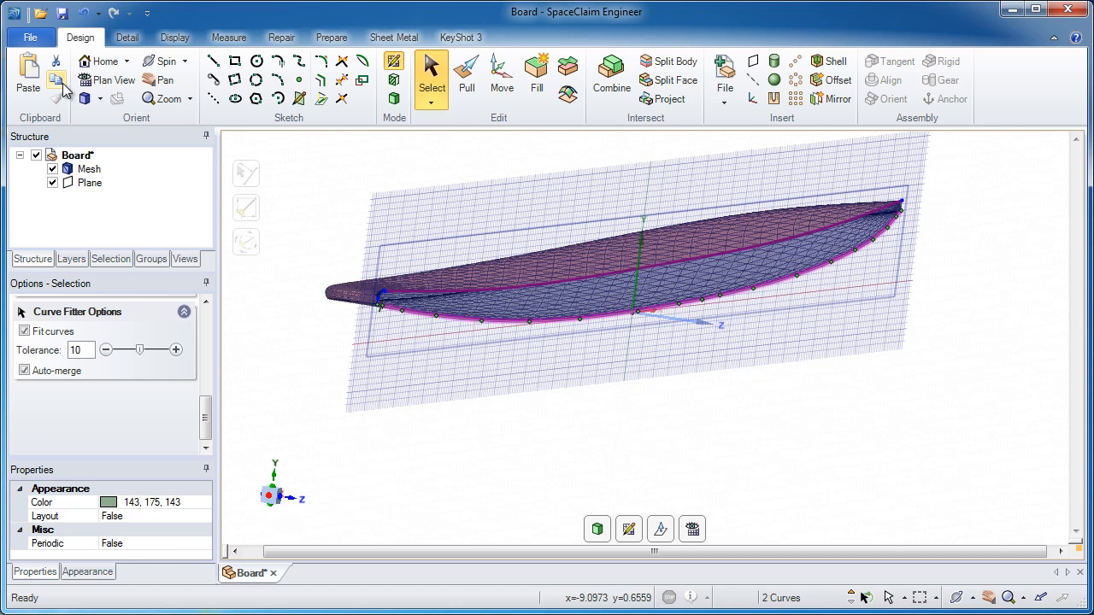
left_click(28, 72)
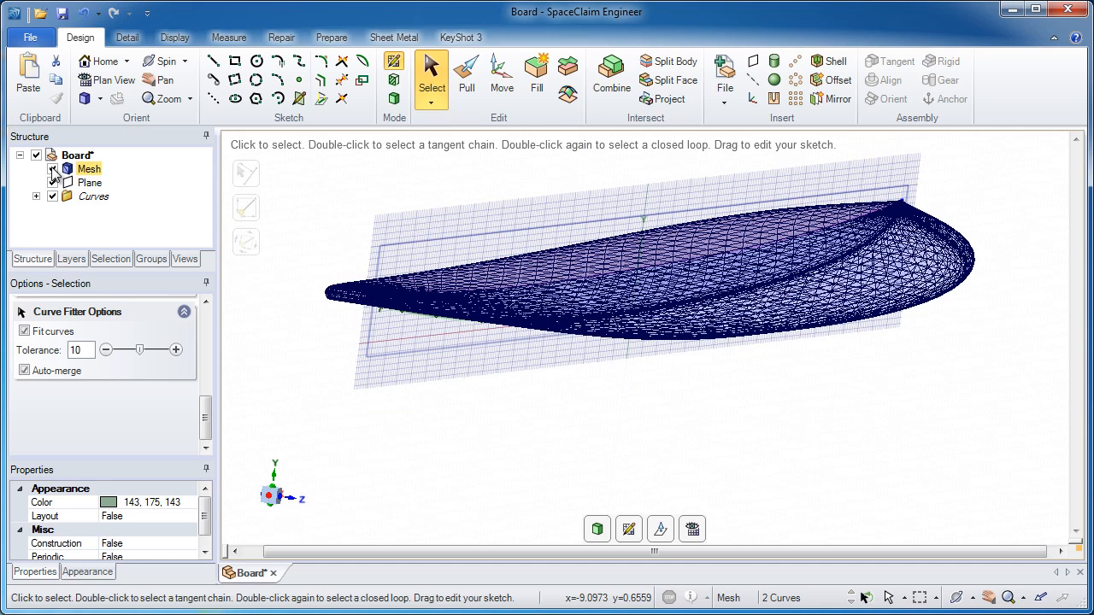
Hide the mesh, deselect everything and return to 3D mode.
left_click(52, 168)
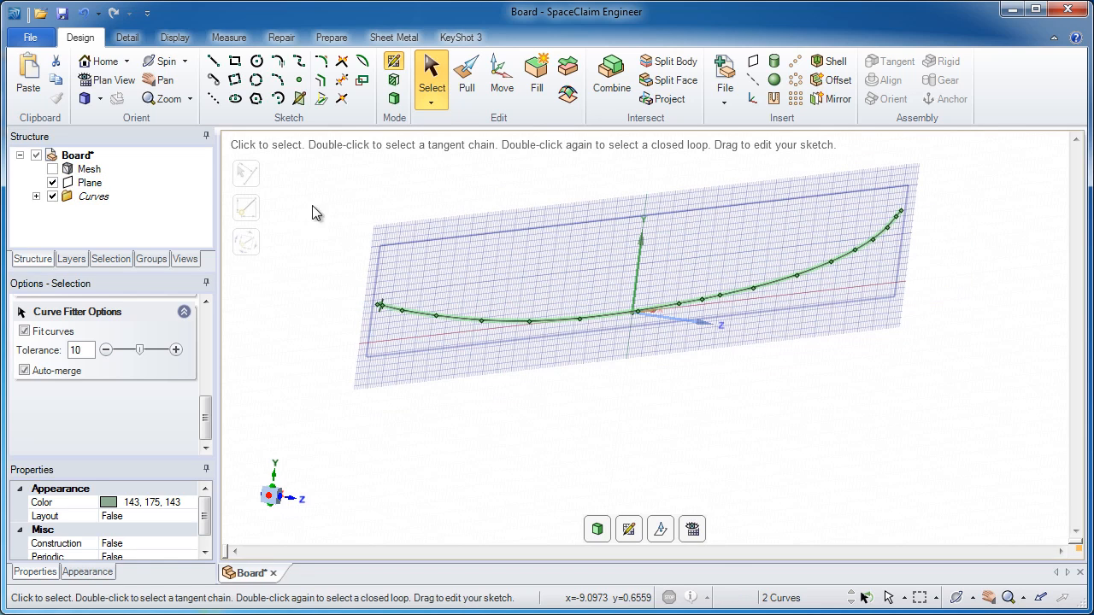
left_click(442, 270)
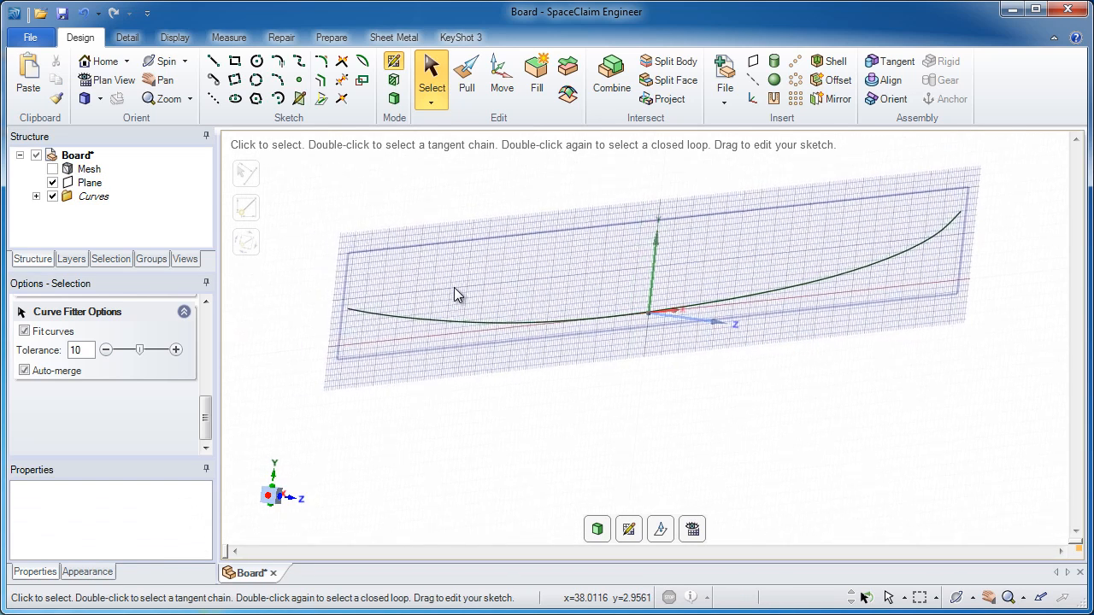
left_click(394, 98)
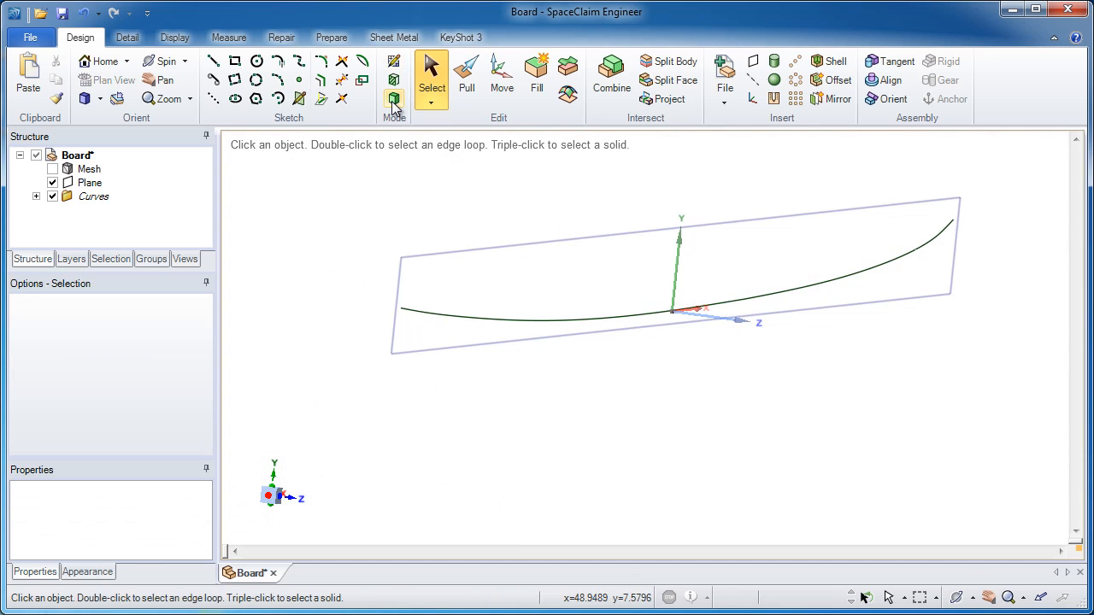
Create a plane at the end point of the bottom profile curve.
left_click(752, 63)
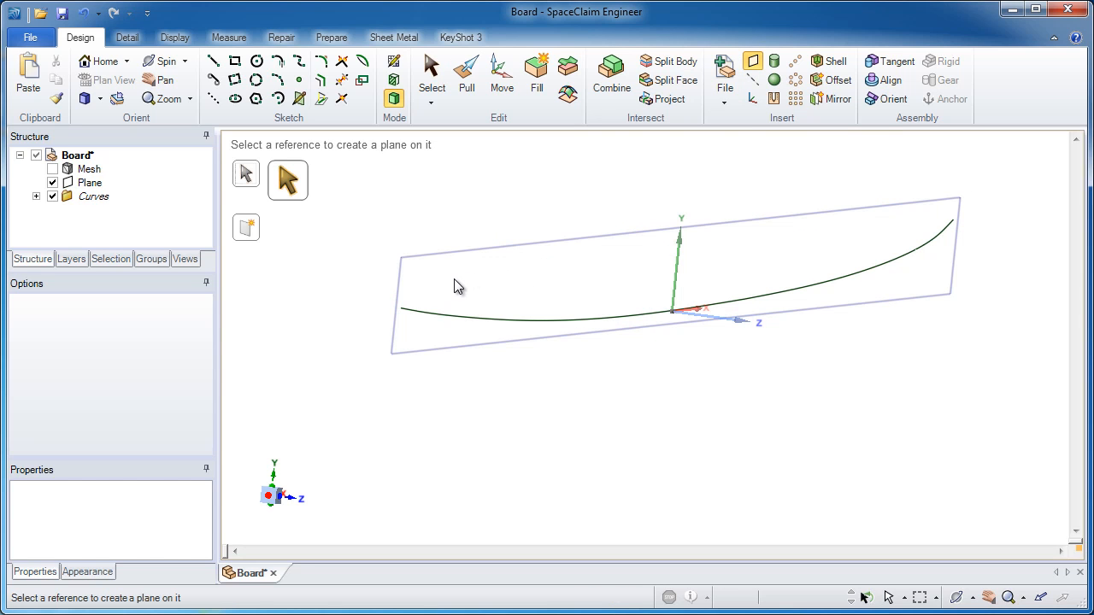
scroll(405, 316, "up", 5)
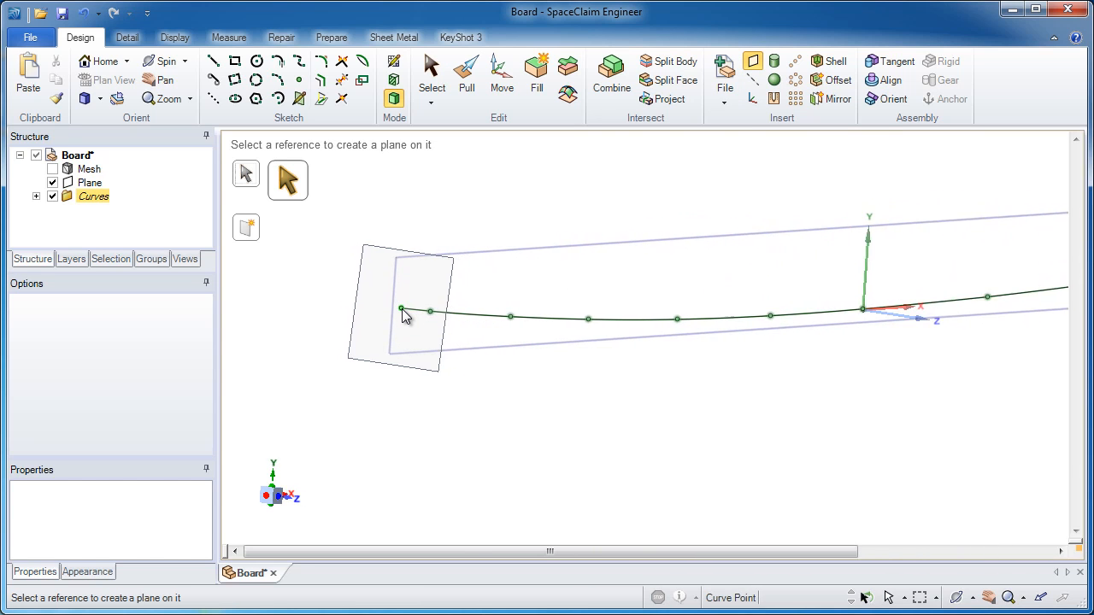
scroll(405, 316, "up", 1)
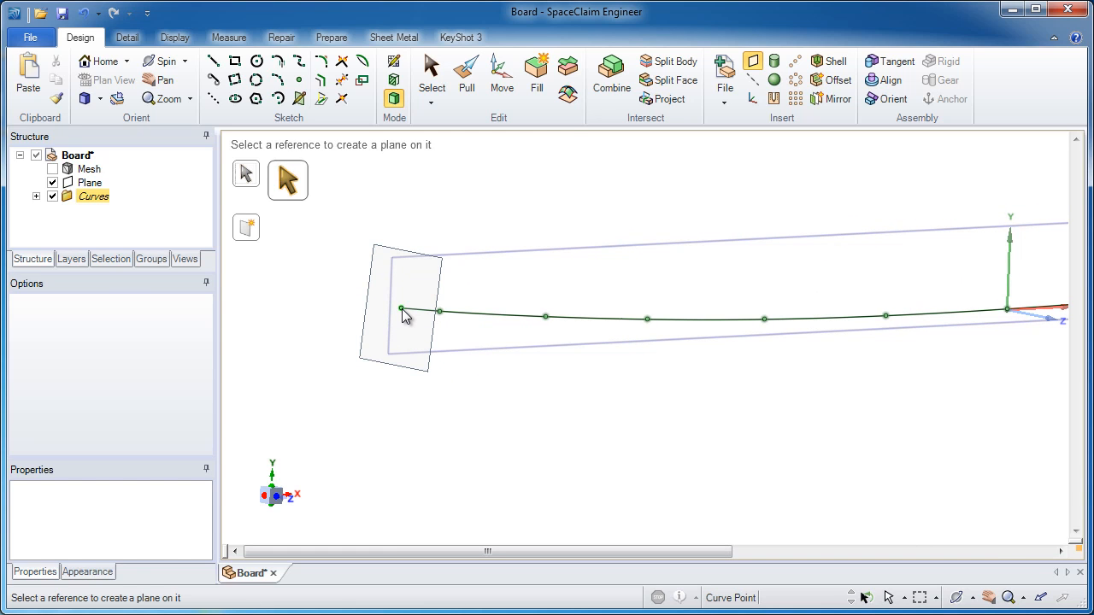
left_click(401, 309)
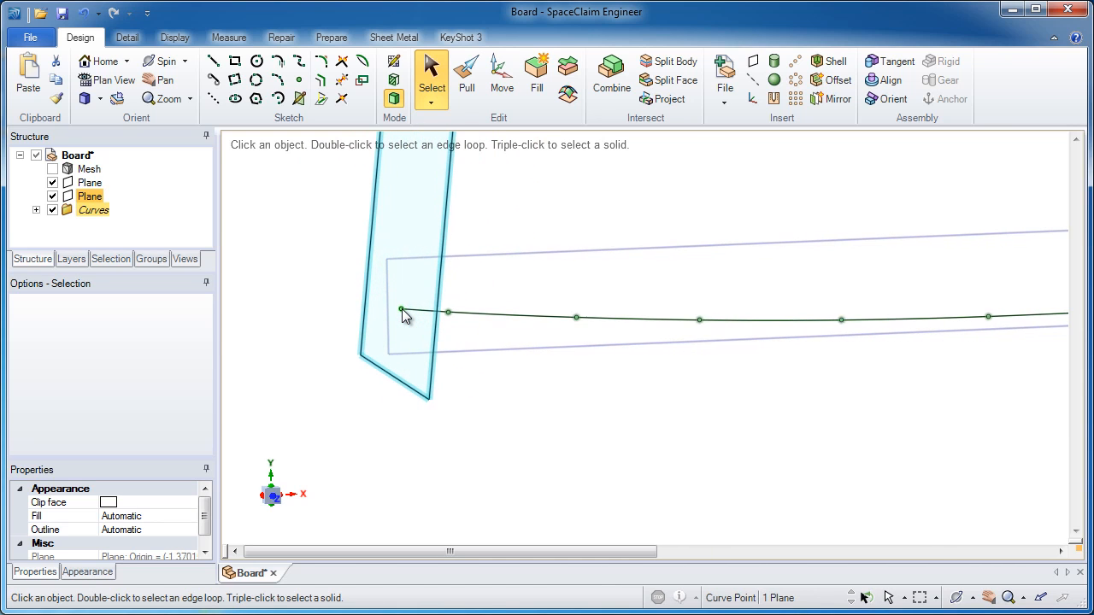
Use Move along the bottom profile curve as trajectory to pattern the end plane, setting the pattern count to 8.
left_click(504, 90)
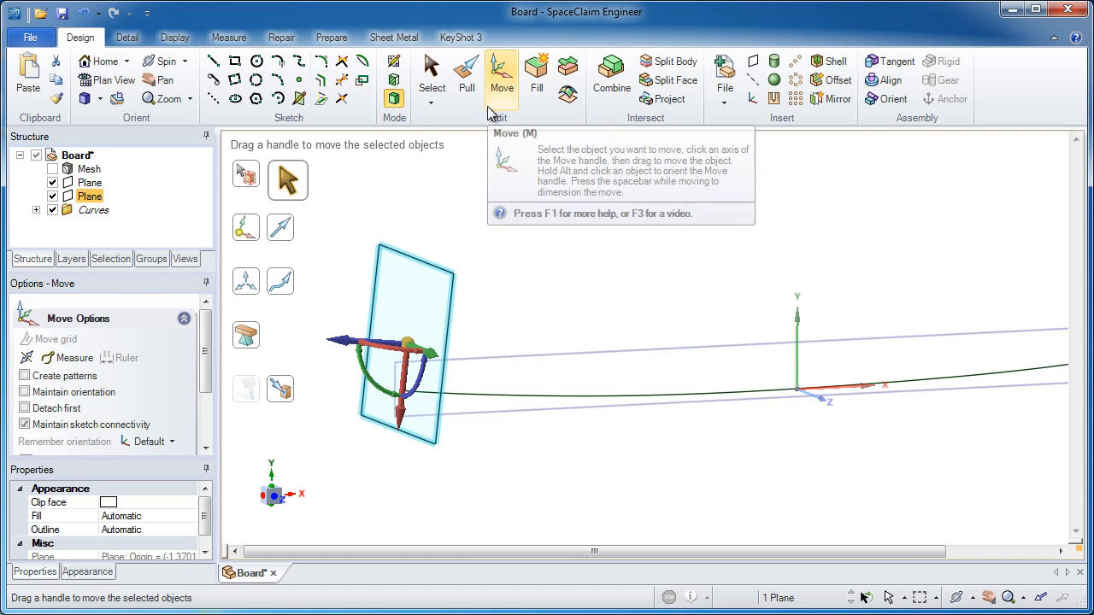
left_click(284, 286)
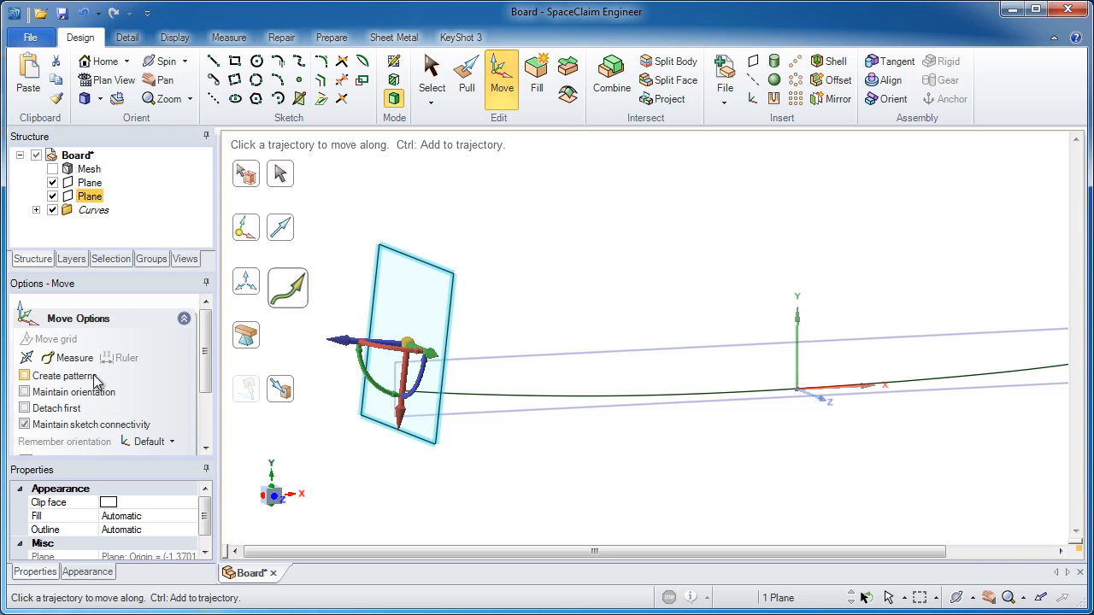
left_click(461, 397)
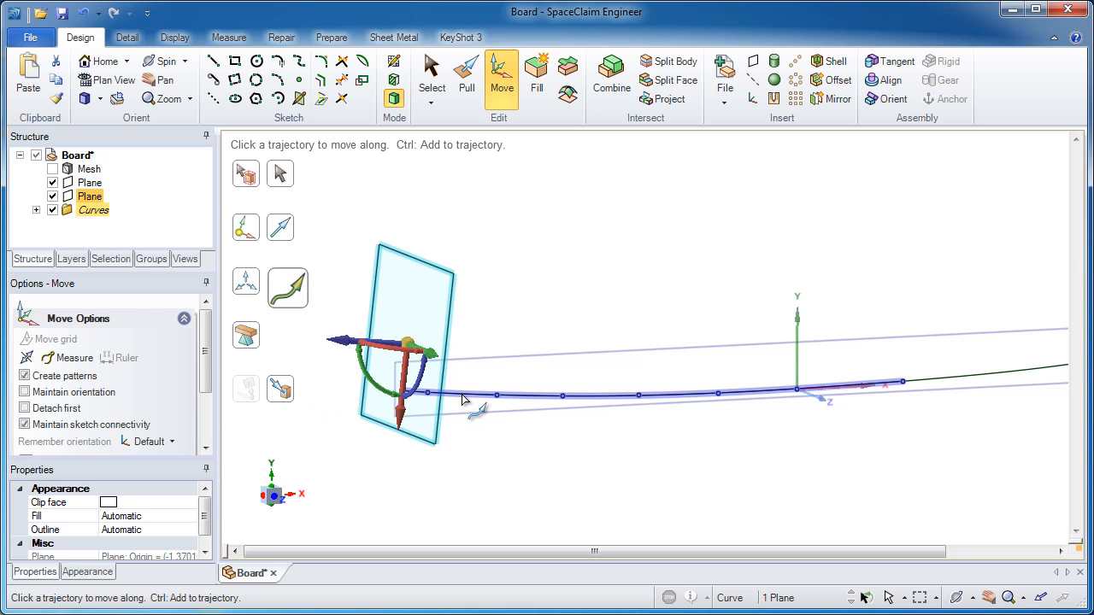
left_click(464, 398)
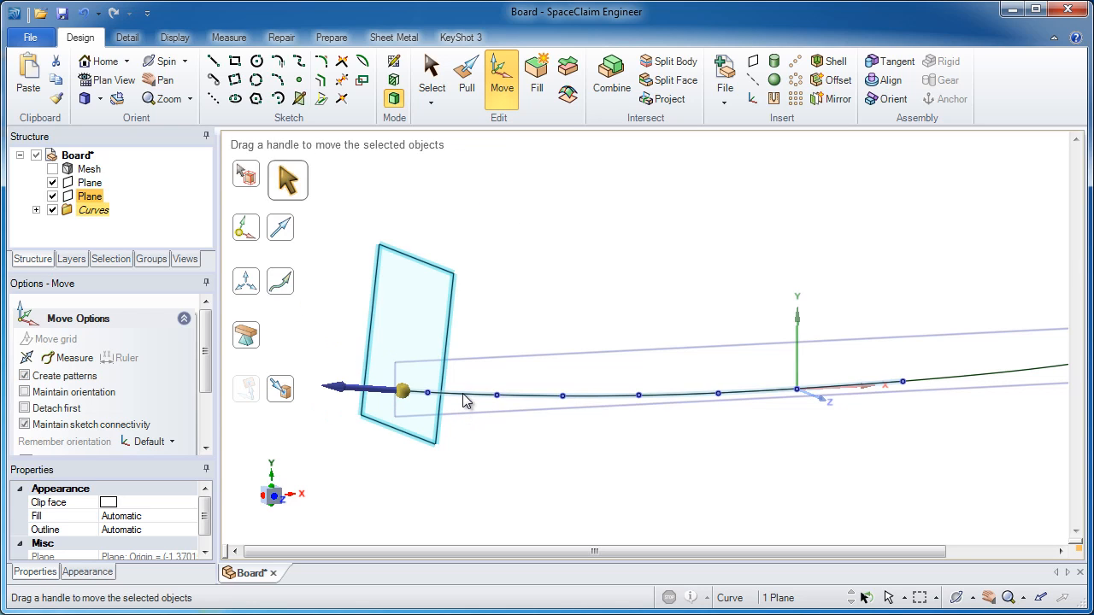
left_click_drag(374, 392, 694, 395, "ctrl")
left_click(557, 330)
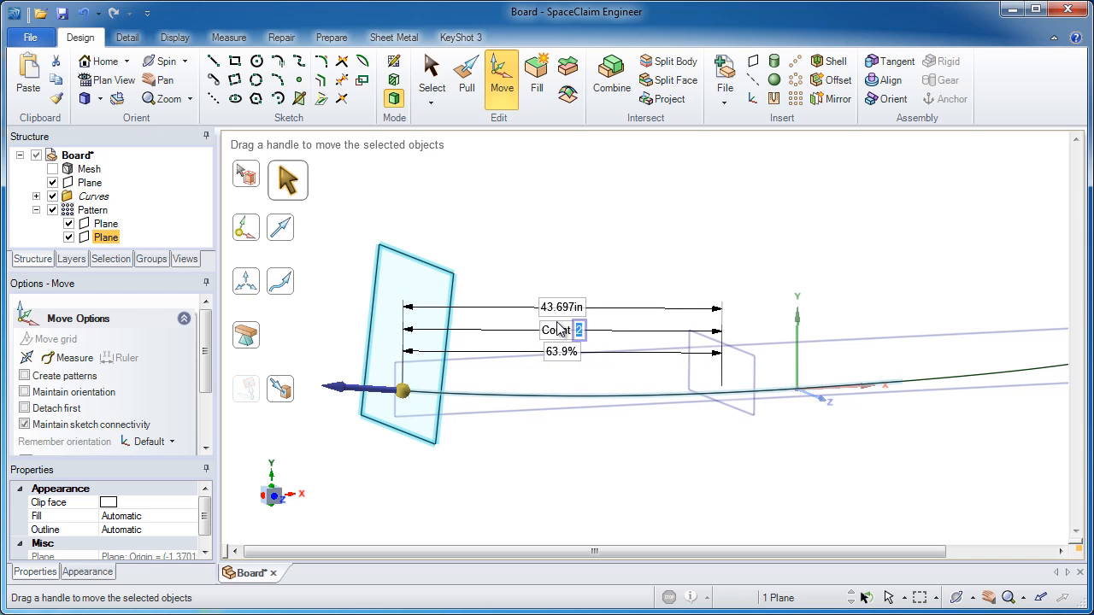
type("8")
key("Return")
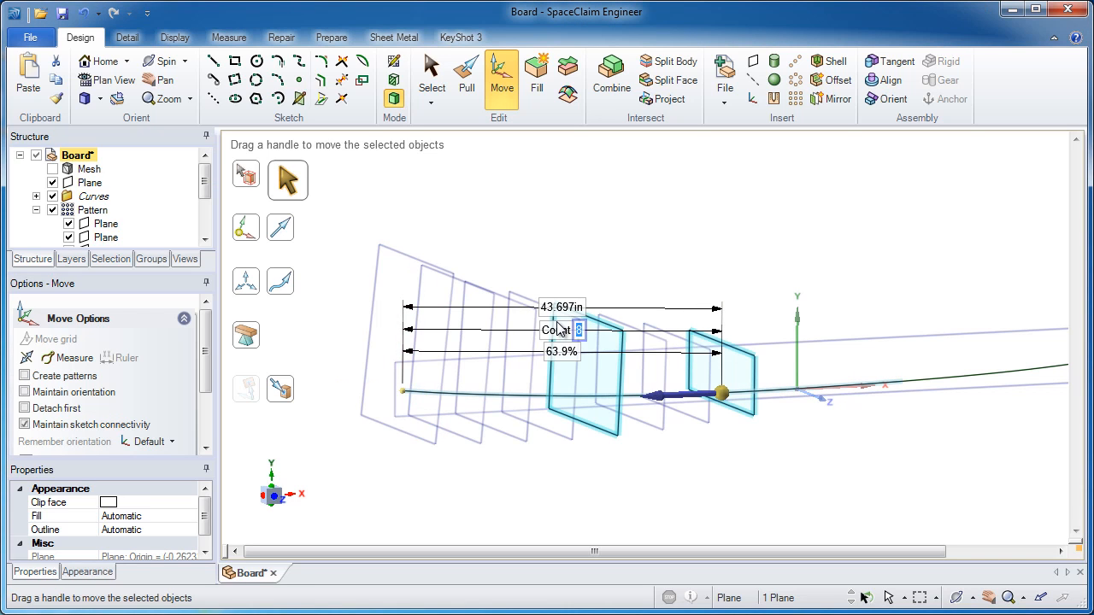
middle_click_drag(685, 278, 674, 256)
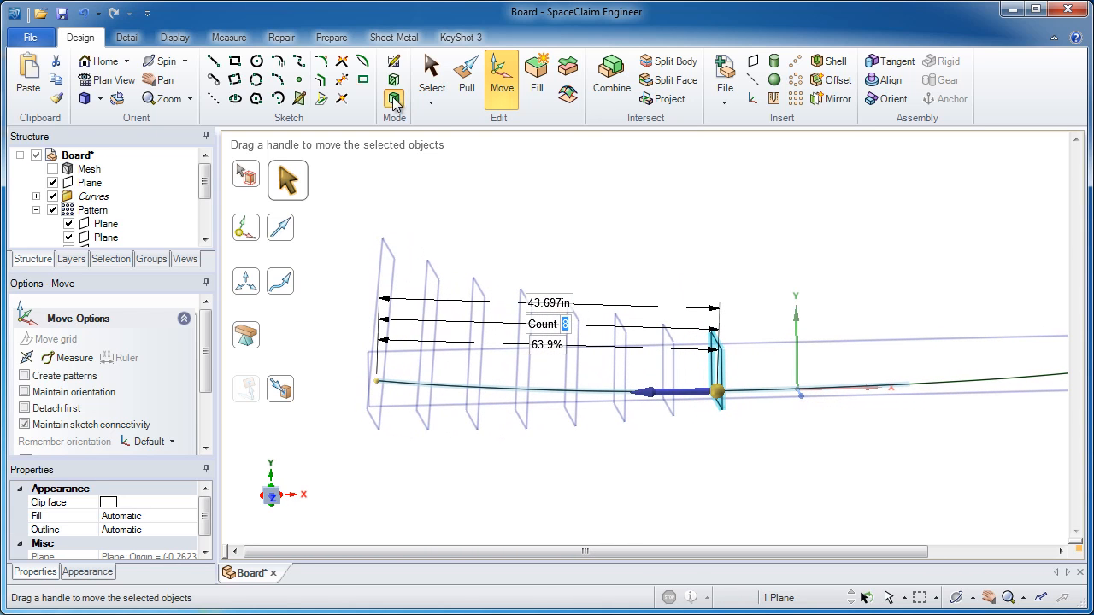
Show the mesh again and start a sketch on the pattern plane nearest the nose.
left_click(430, 70)
left_click(52, 169)
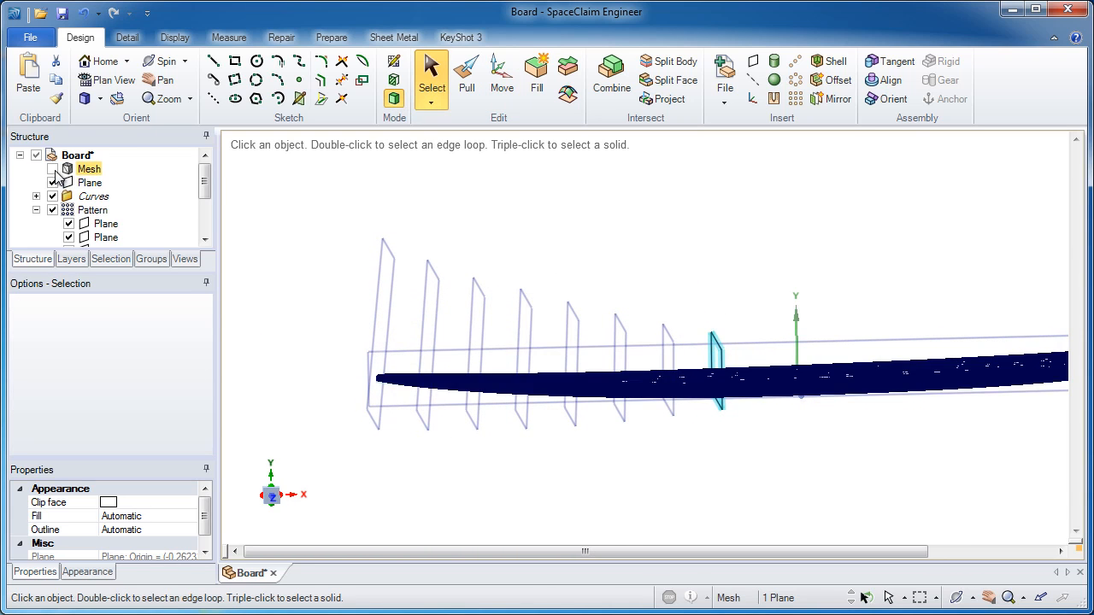
middle_click_drag(733, 305, 722, 282)
left_click(431, 73)
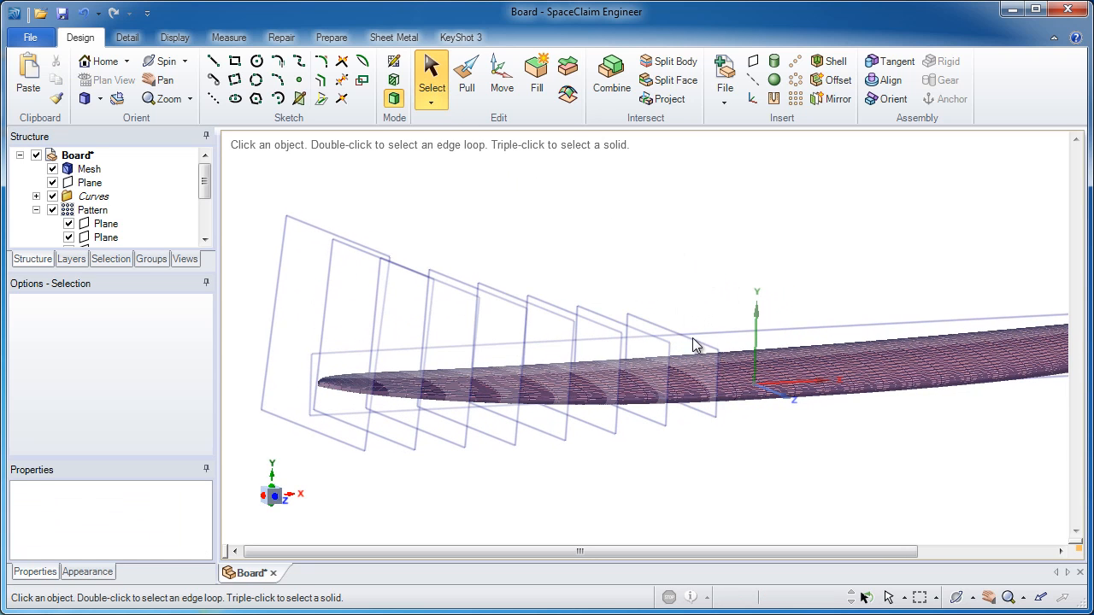
middle_click_drag(693, 339, 693, 311)
left_click(693, 312)
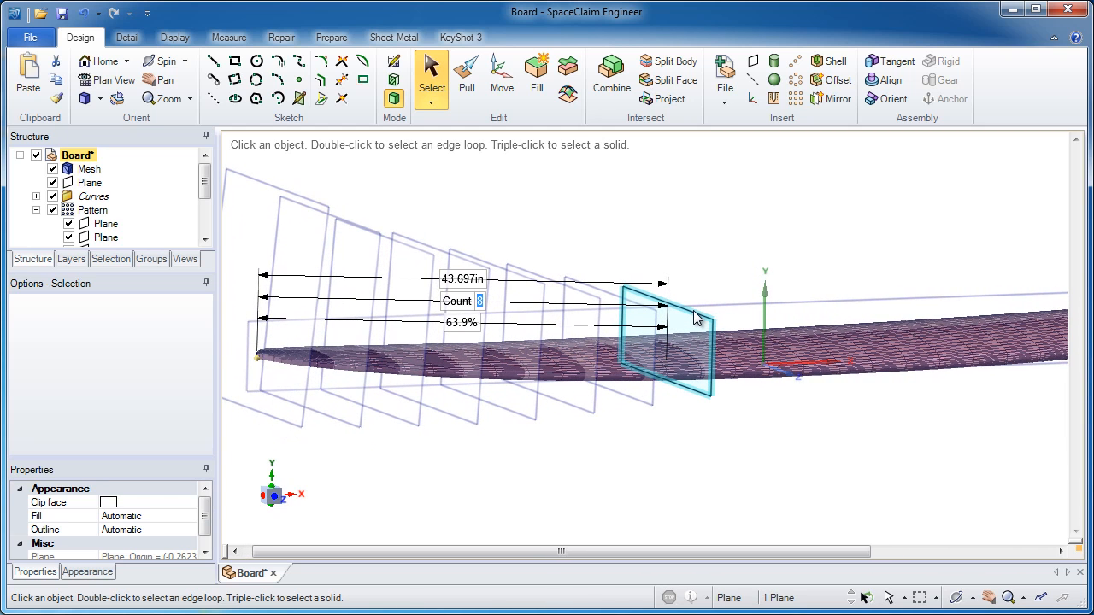
left_click(394, 63)
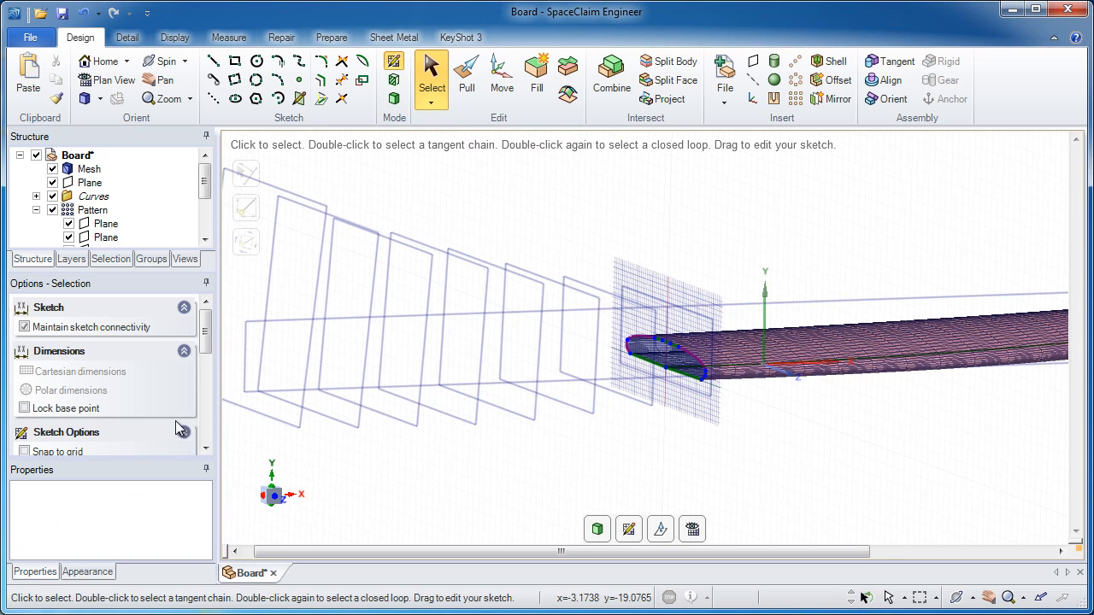
Select the mesh cross-section curves on this sketch plane and copy-paste them as separate curves.
left_click_drag(205, 349, 205, 451)
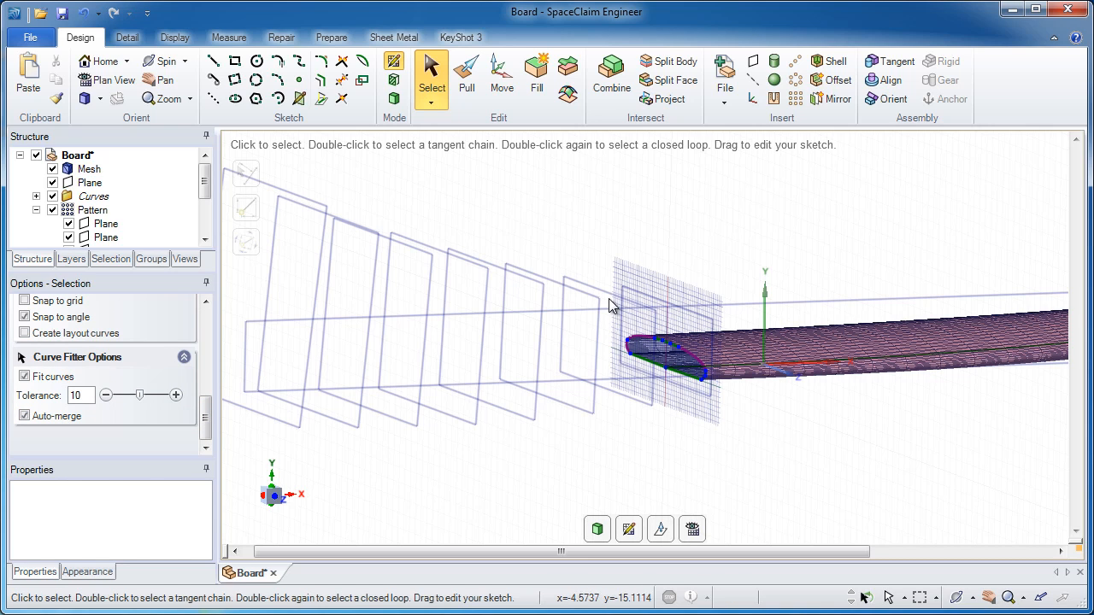
left_click_drag(607, 283, 727, 416)
middle_click_drag(723, 390, 718, 527, "ctrl")
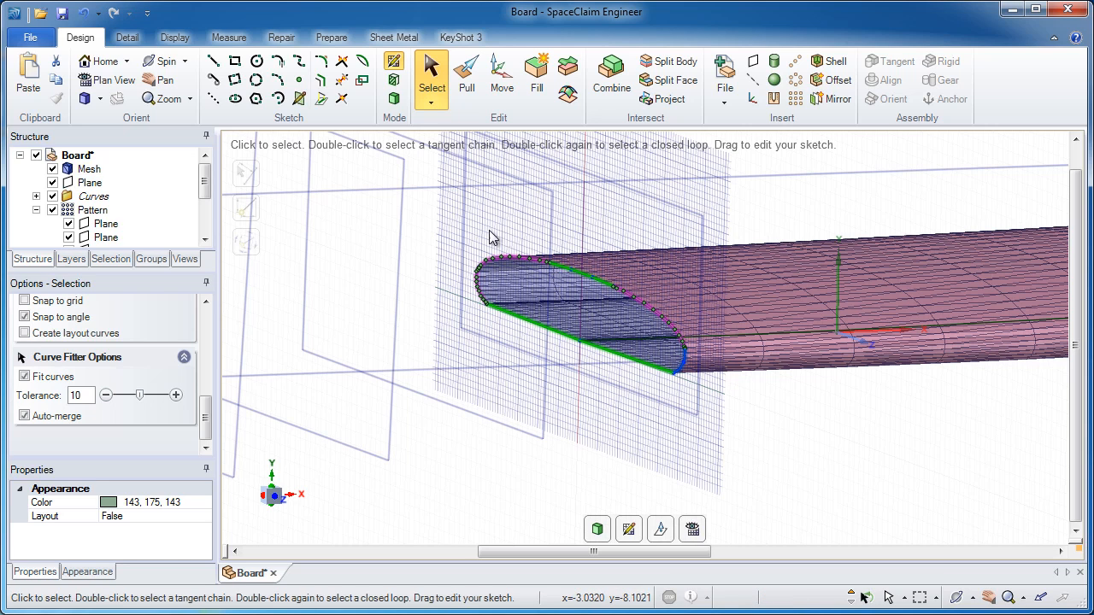
left_click_drag(433, 195, 732, 429)
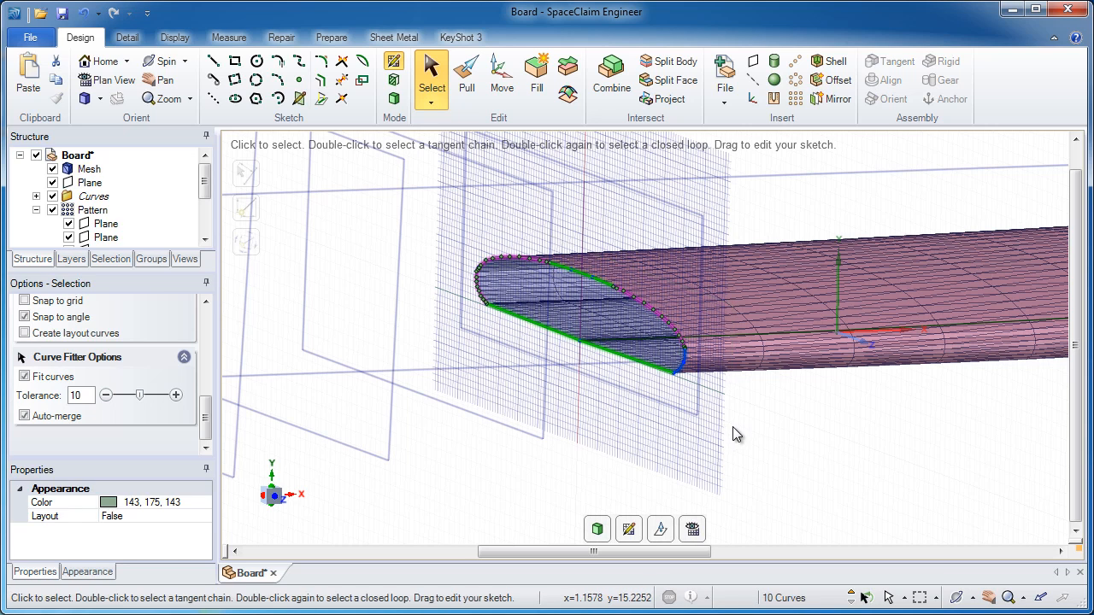
left_click(56, 83)
left_click(34, 84)
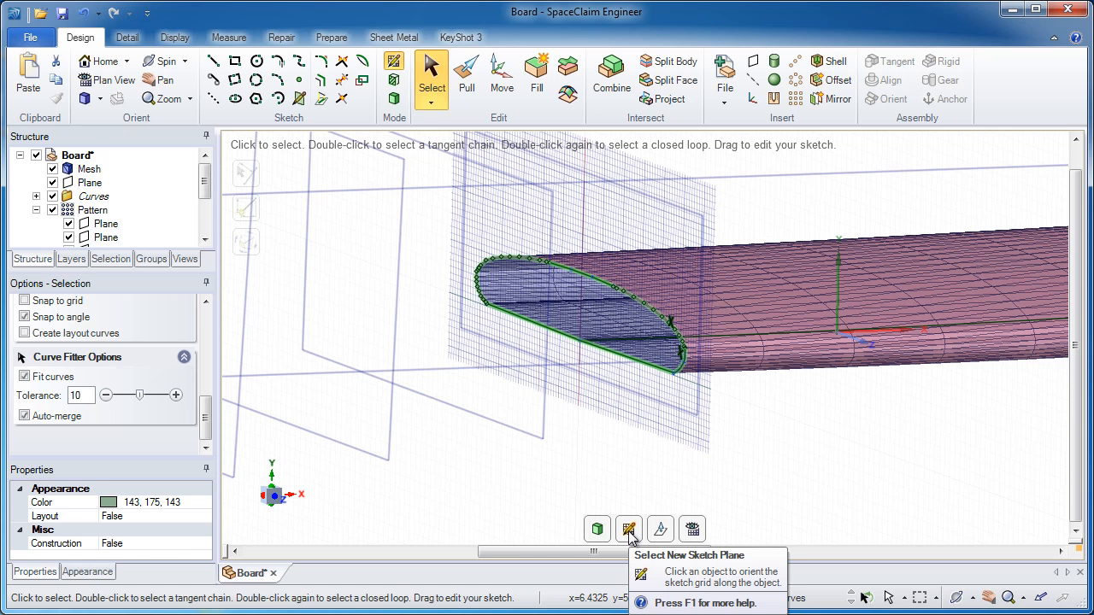
Move the sketch to the next pattern plane along the board.
left_click(597, 529)
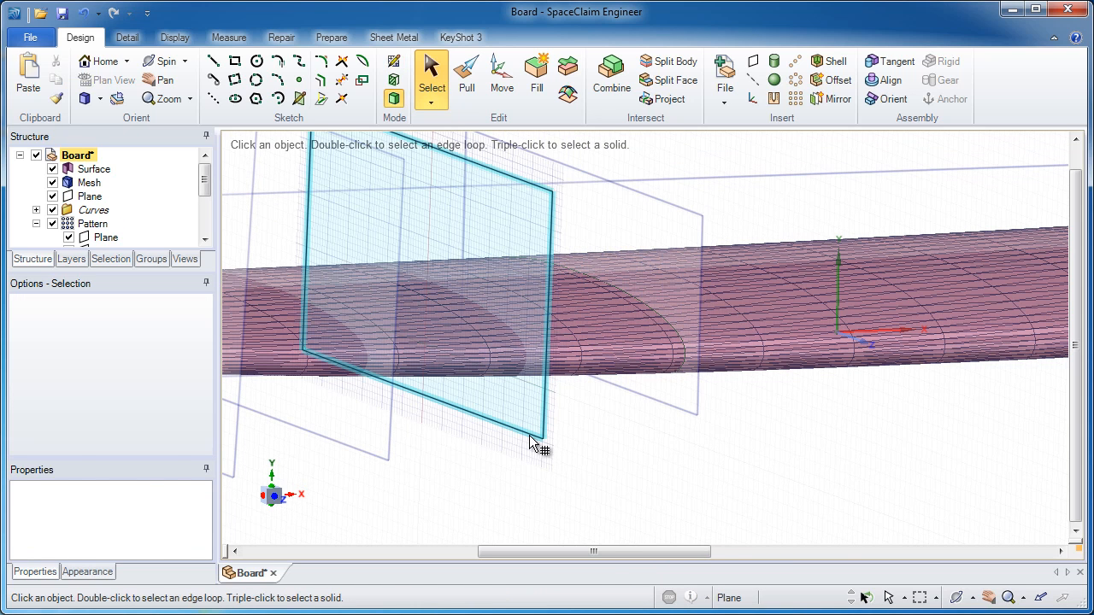
key("k")
mouse_move(508, 391)
middle_mouse_down("shift")
mouse_move(669, 396)
mouse_move(370, 393)
middle_mouse_up("shift")
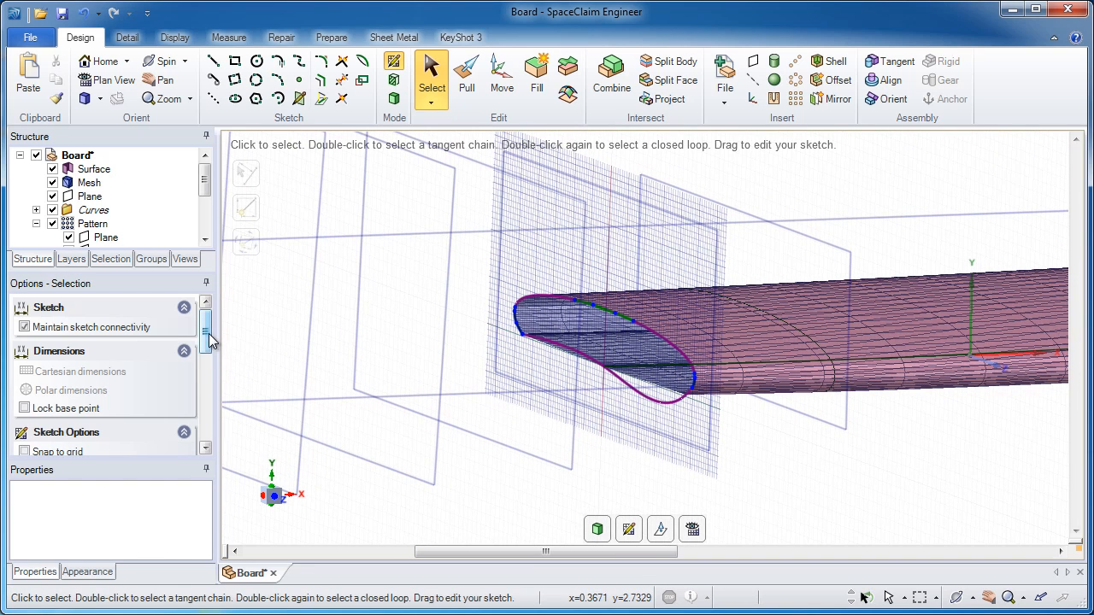
Turn off Auto-merge, then select and paste the cross-section curves on this second plane.
left_click_drag(210, 341, 206, 433)
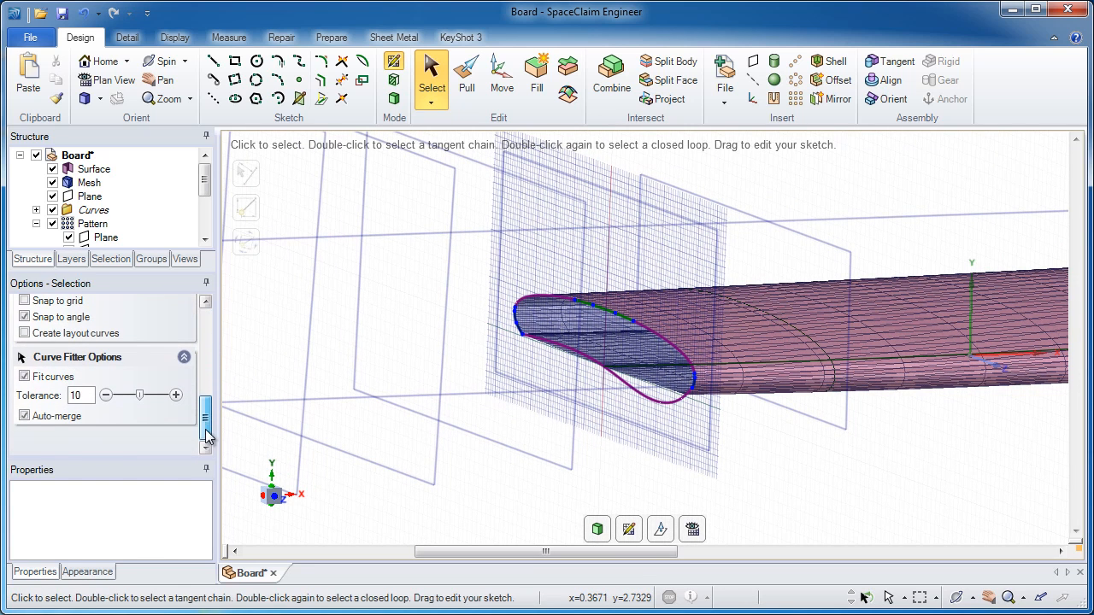
left_click(56, 416)
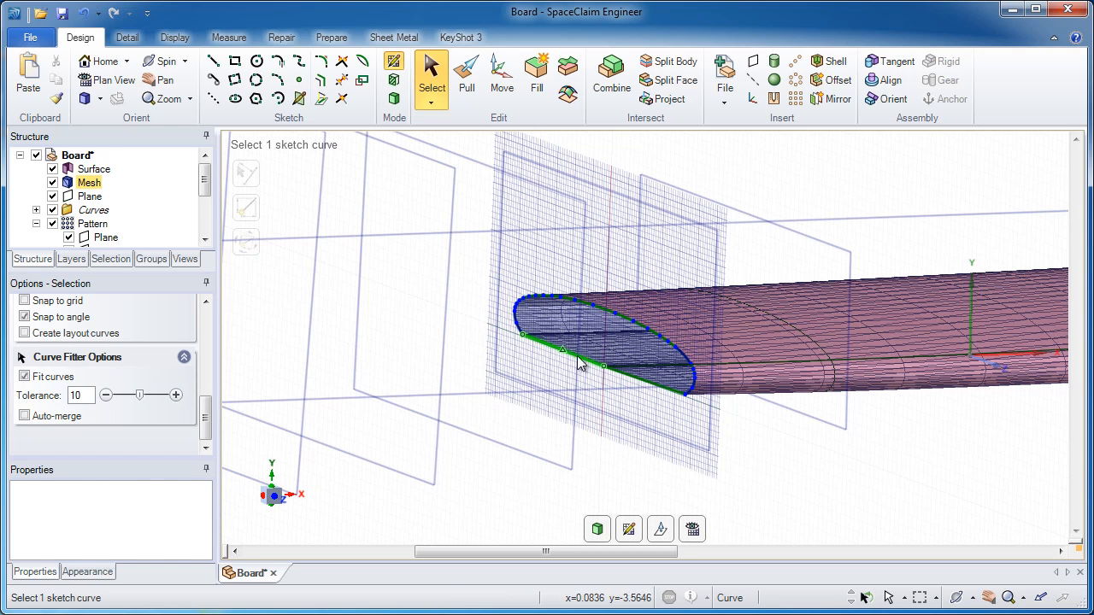
left_click(630, 385)
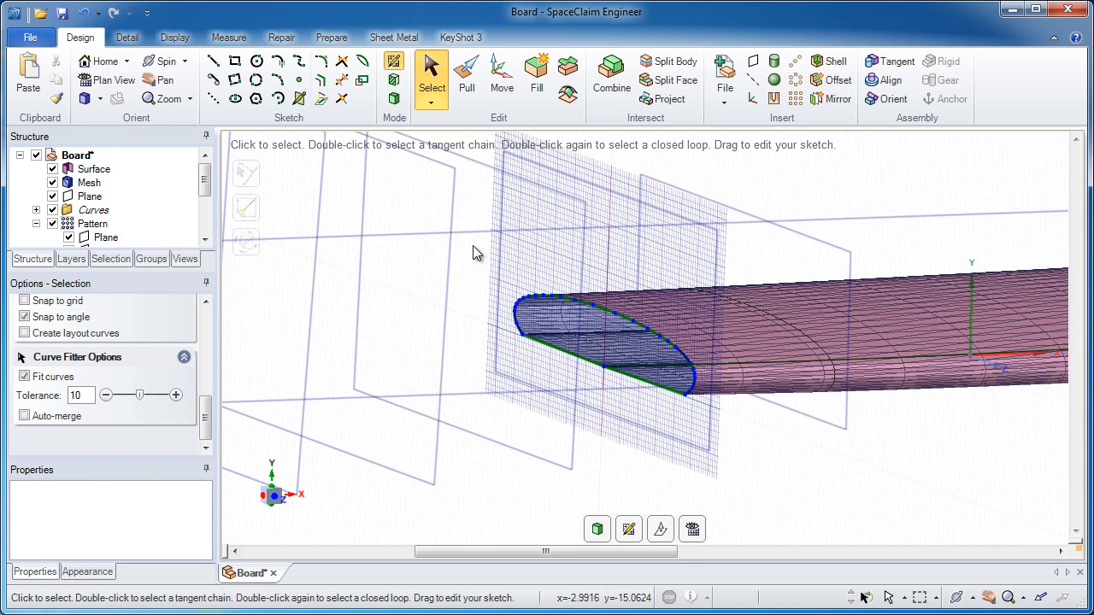
left_click_drag(681, 397, 713, 426)
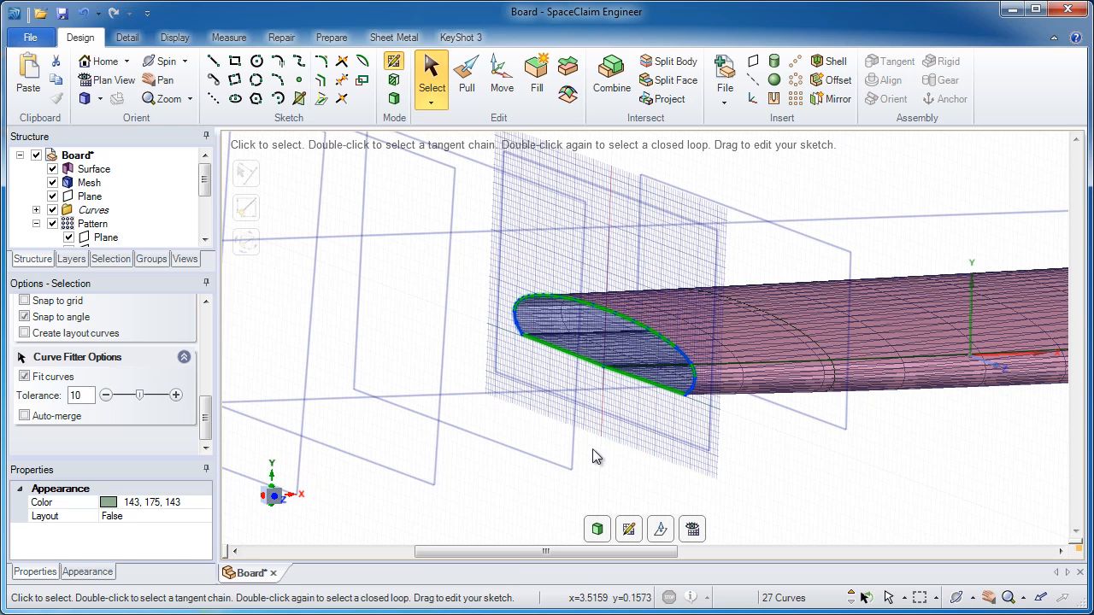
left_click(531, 311)
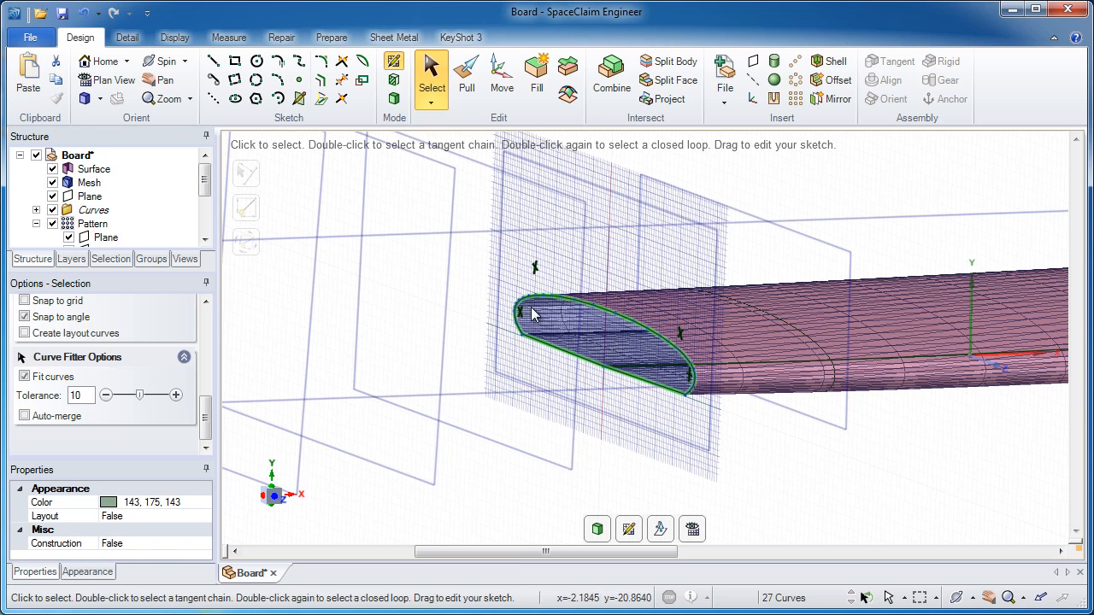
Move the sketch to the third pattern plane and paste its cross-section curves.
left_click(635, 536)
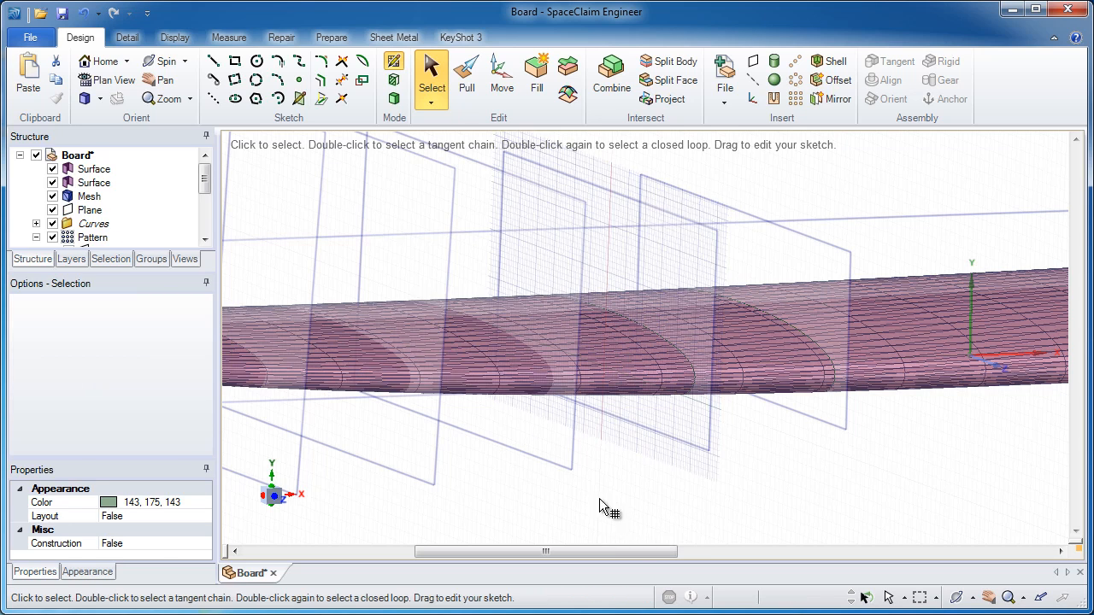
left_click(573, 474)
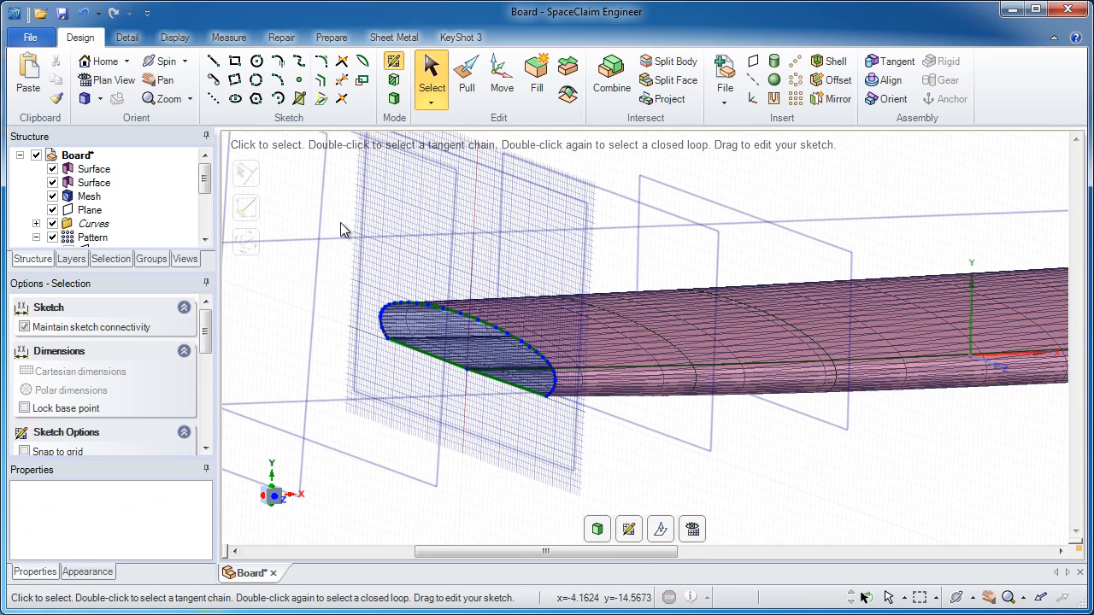
left_click_drag(341, 223, 591, 428)
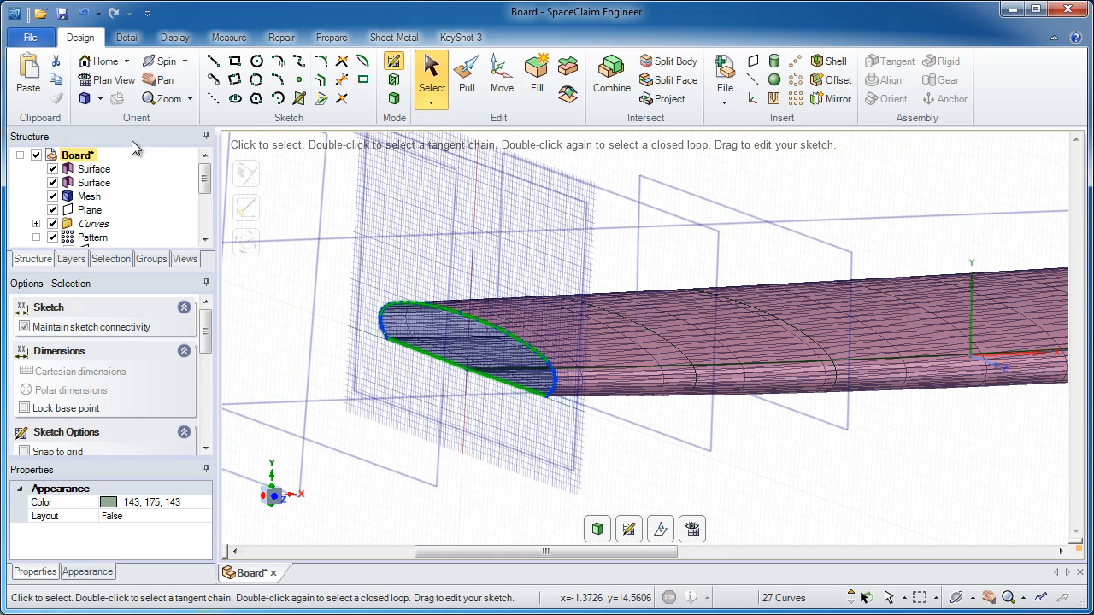
left_click(34, 81)
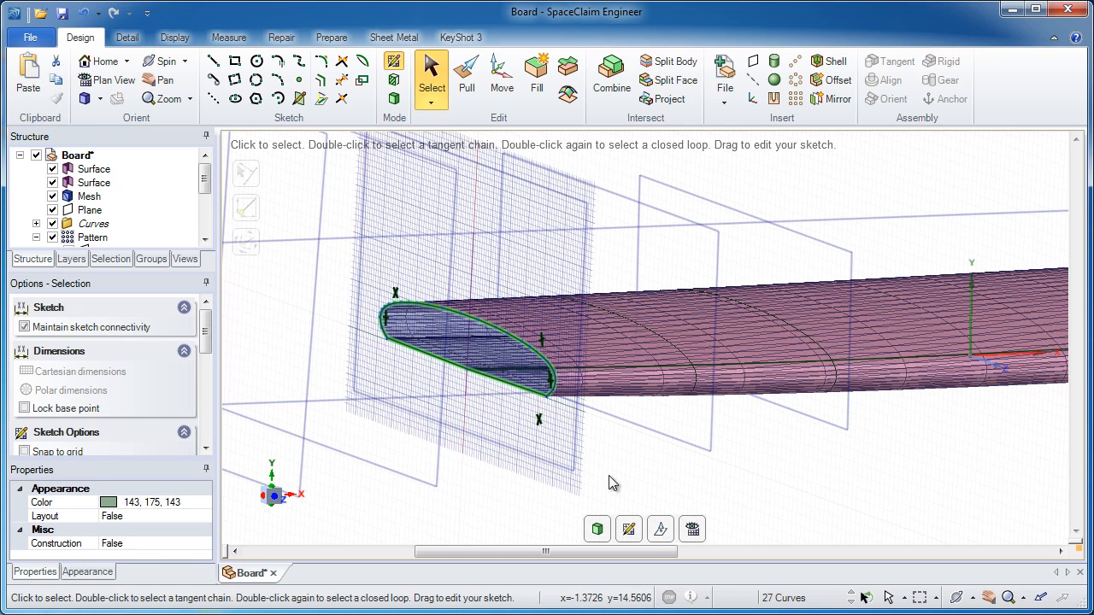
Move the sketch to the fourth pattern plane and copy-paste its cross-section curves.
left_click(629, 530)
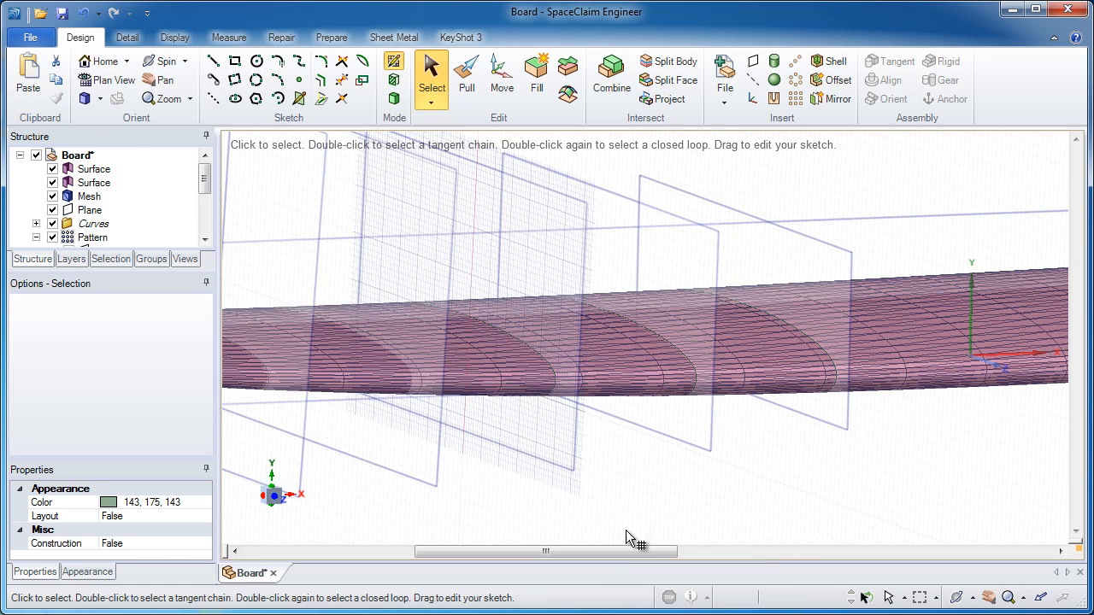
left_click(437, 486)
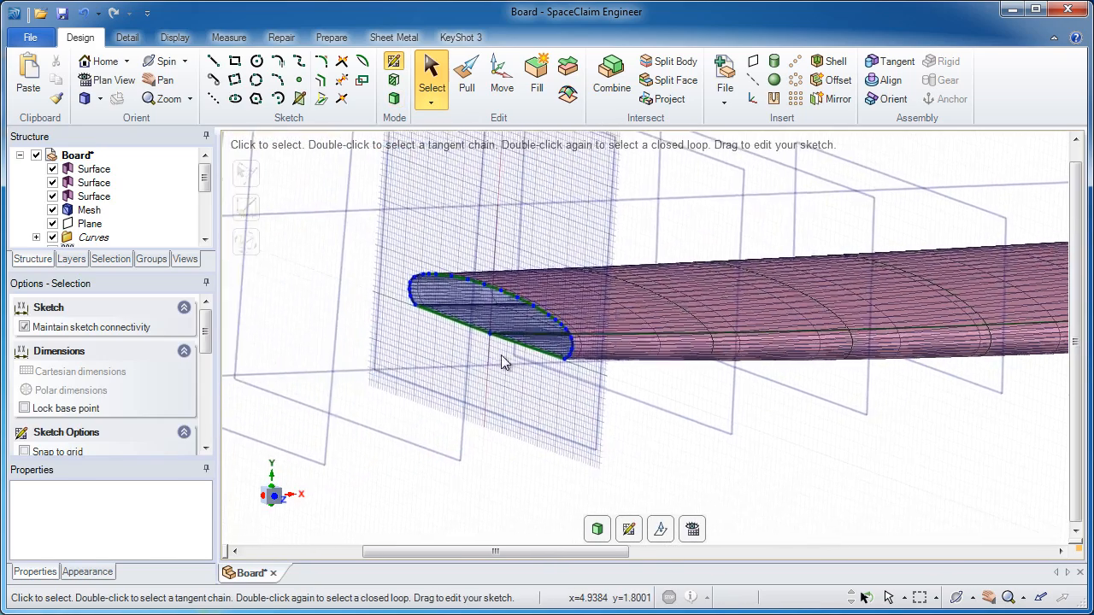
left_click_drag(558, 322, 669, 425)
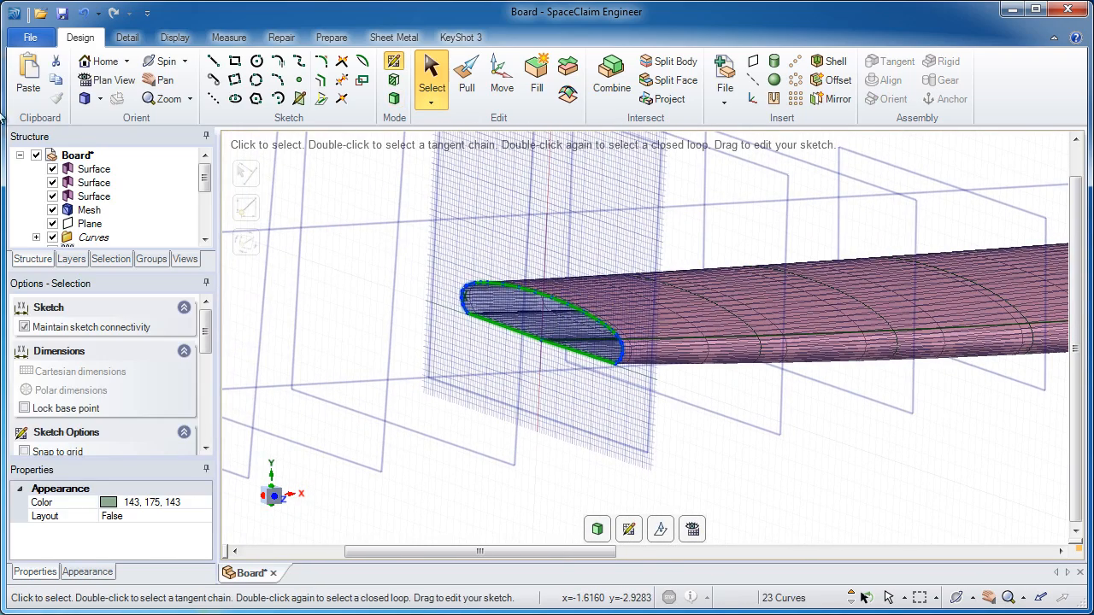
left_click(54, 79)
left_click(31, 75)
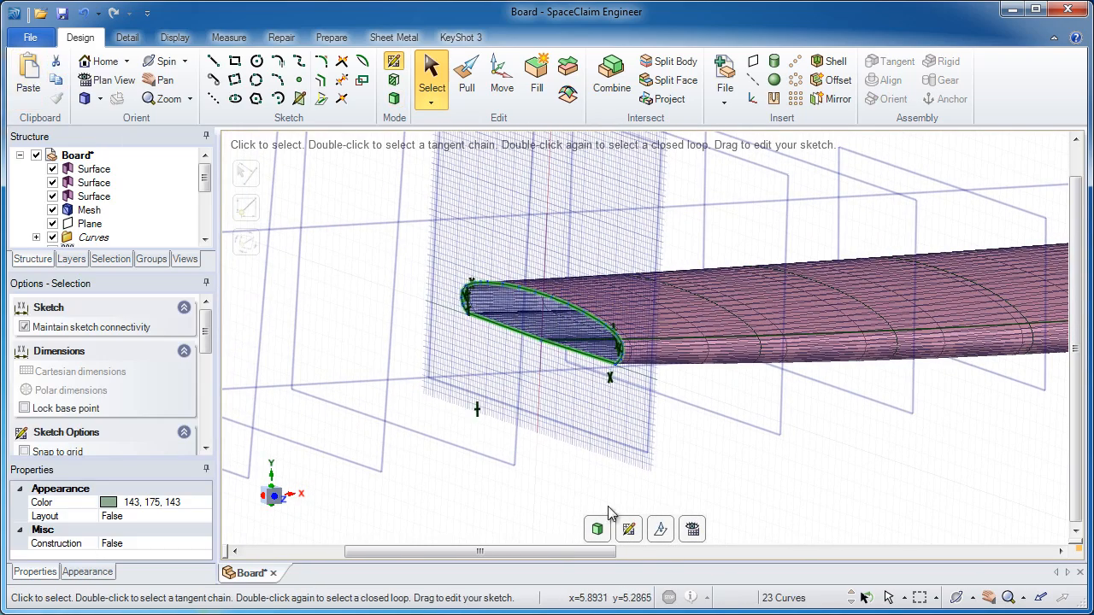
Move the sketch to the fifth pattern plane and copy-paste its cross-section curves.
left_click(630, 534)
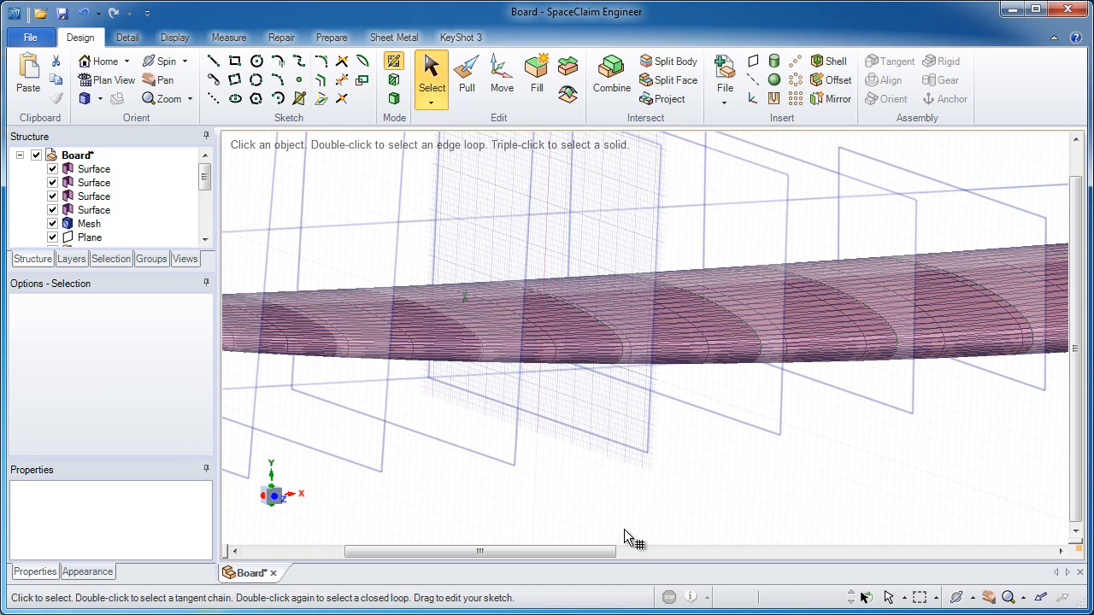
left_click(515, 463)
left_click_drag(312, 227, 538, 434)
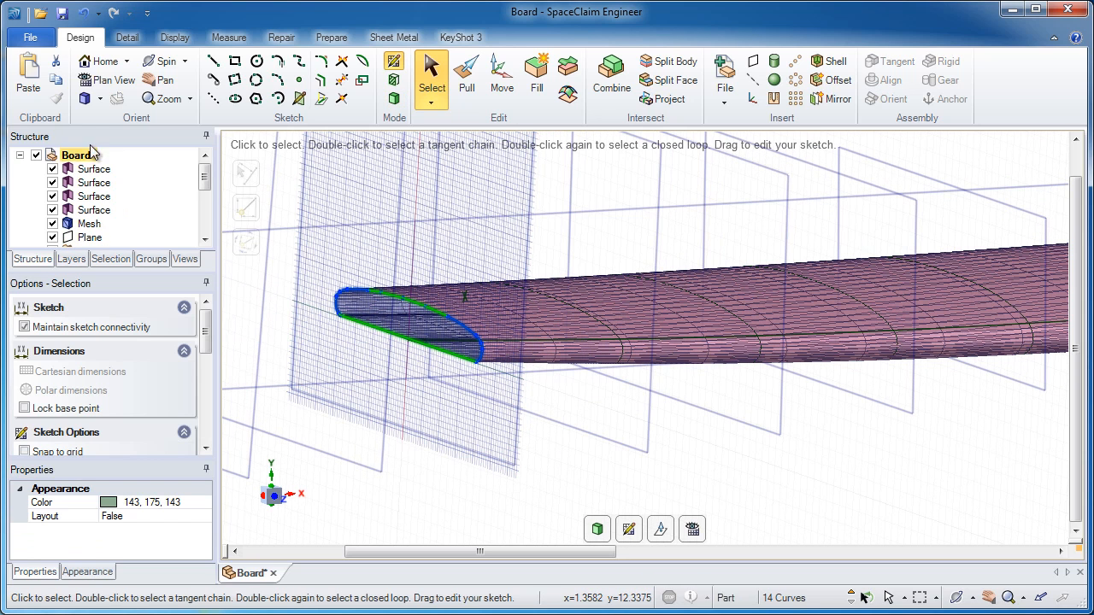
left_click(64, 79)
left_click(31, 77)
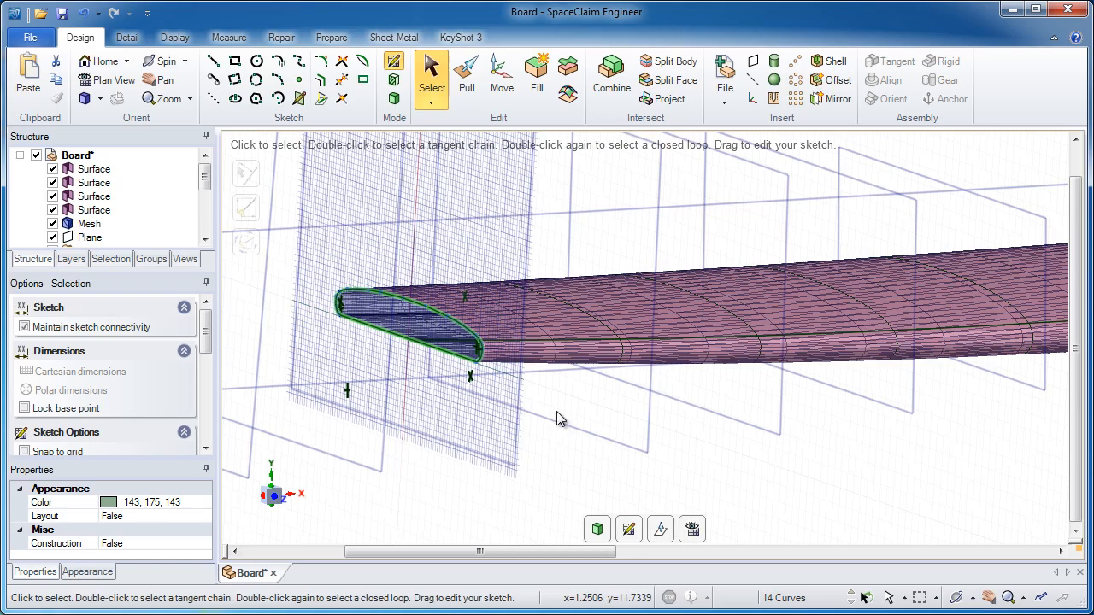
Move the sketch to the sixth pattern plane.
left_click(630, 532)
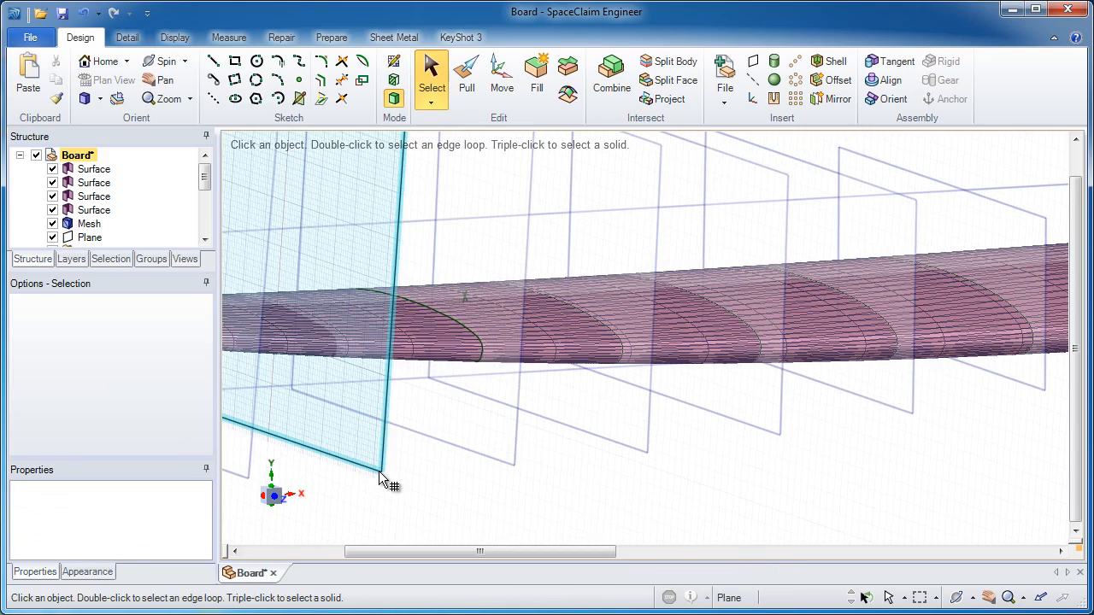
left_click(379, 471)
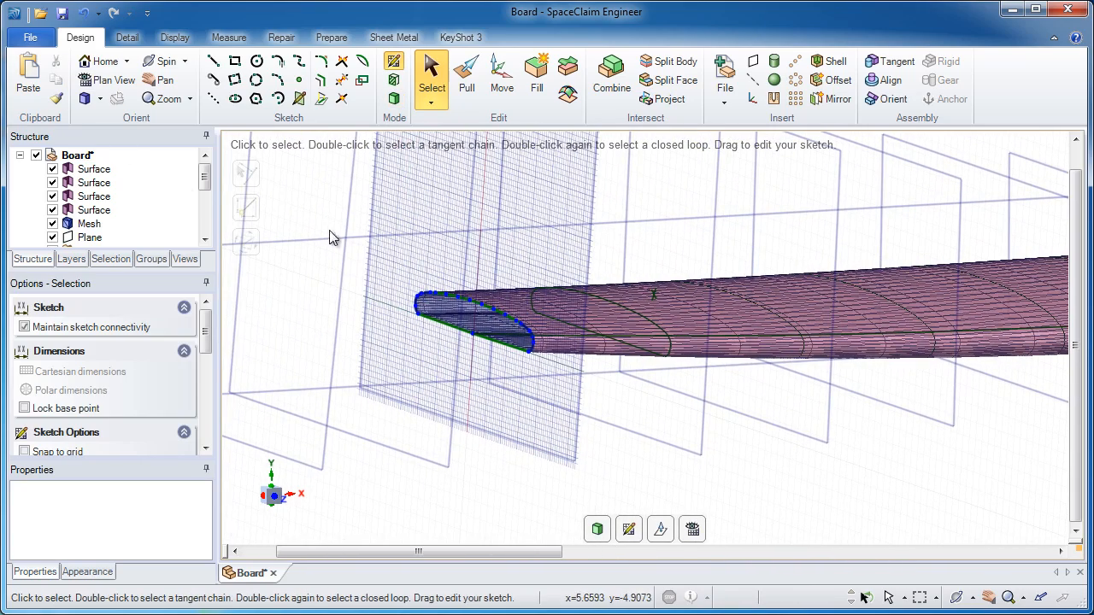
Paste the cross-section curves onto the sixth pattern plane and move the sketch to the seventh plane.
left_click_drag(387, 253, 568, 396)
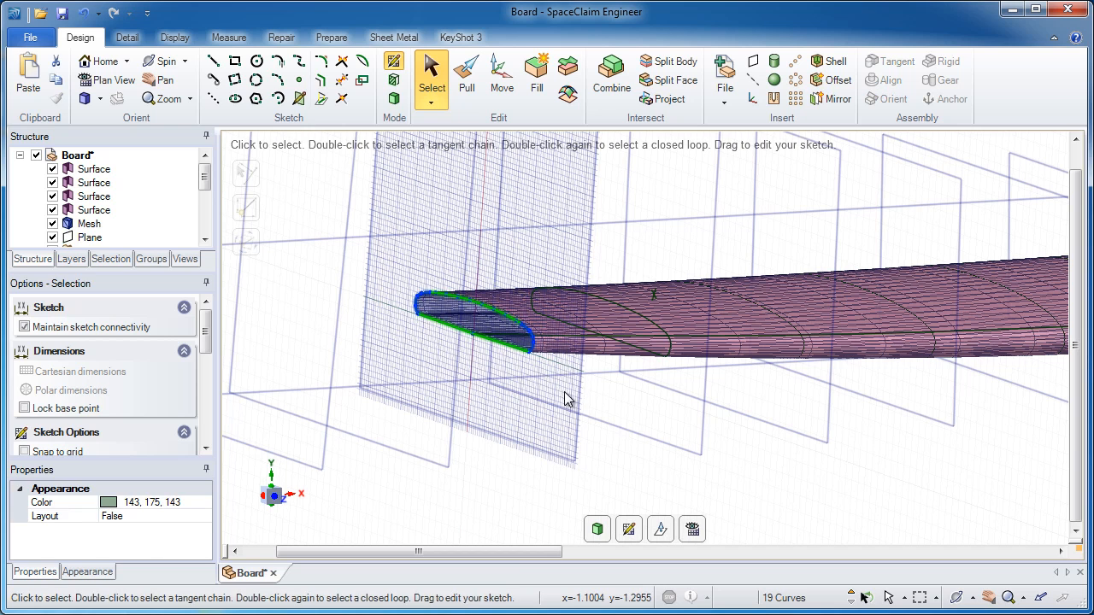
left_click(39, 82)
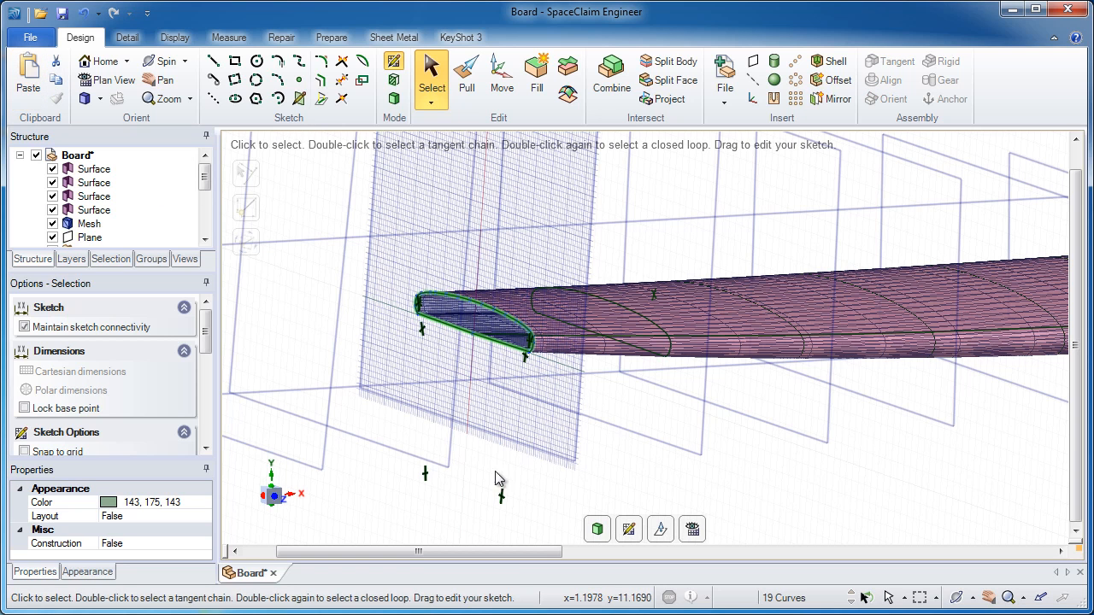
left_click(626, 530)
left_click(448, 469)
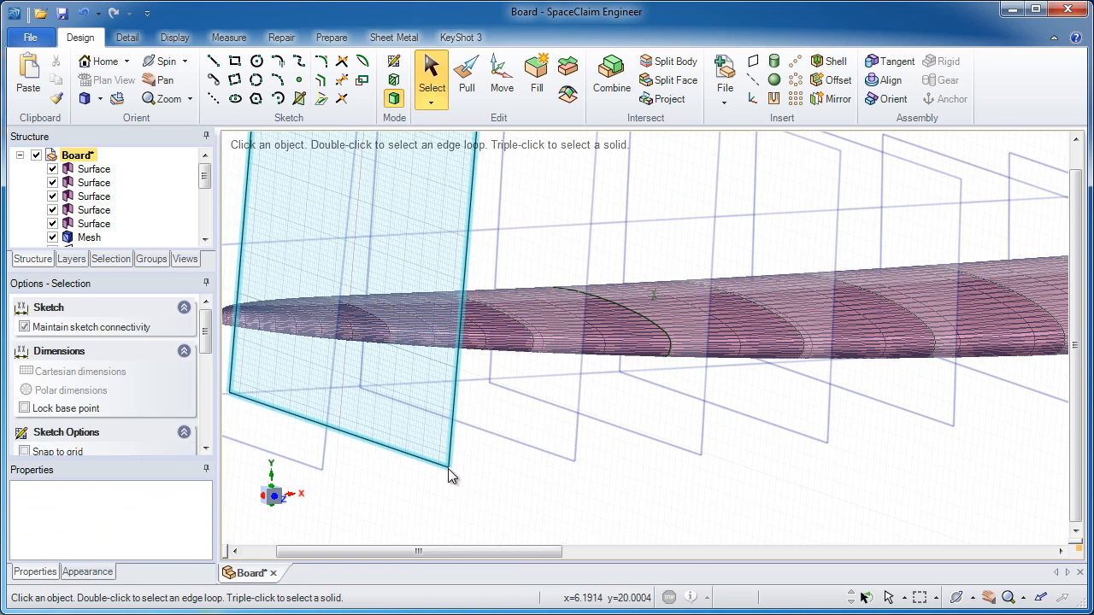
Paste the cross-section curves onto the seventh plane and start a sketch on the plane nearest the nose.
left_click_drag(278, 261, 373, 361)
left_click(31, 79)
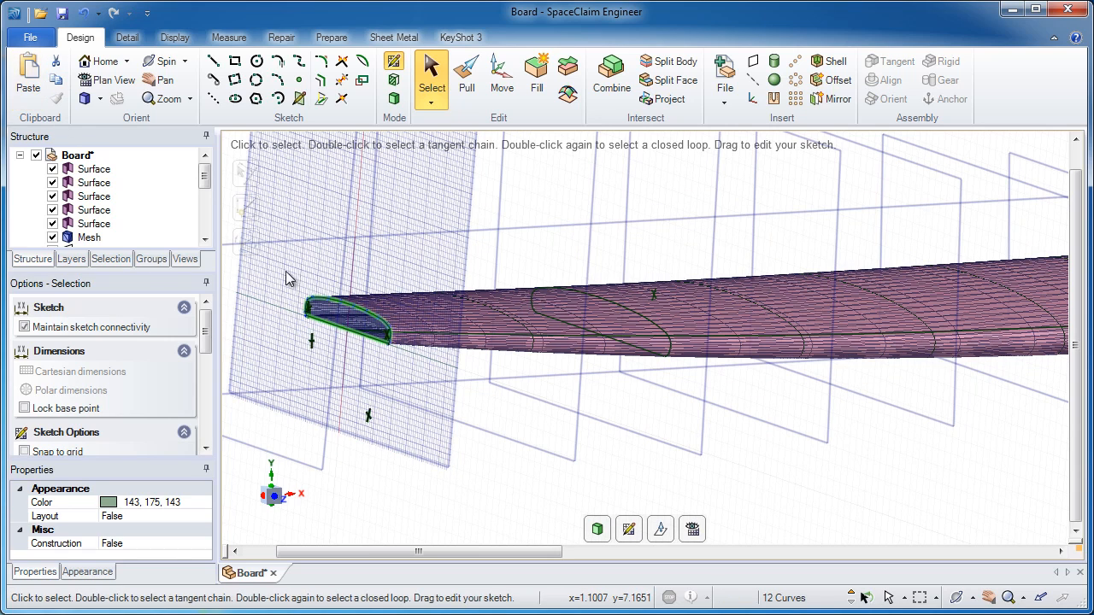
mouse_move(354, 311)
middle_mouse_down()
mouse_move(514, 323)
mouse_move(491, 325)
middle_mouse_up()
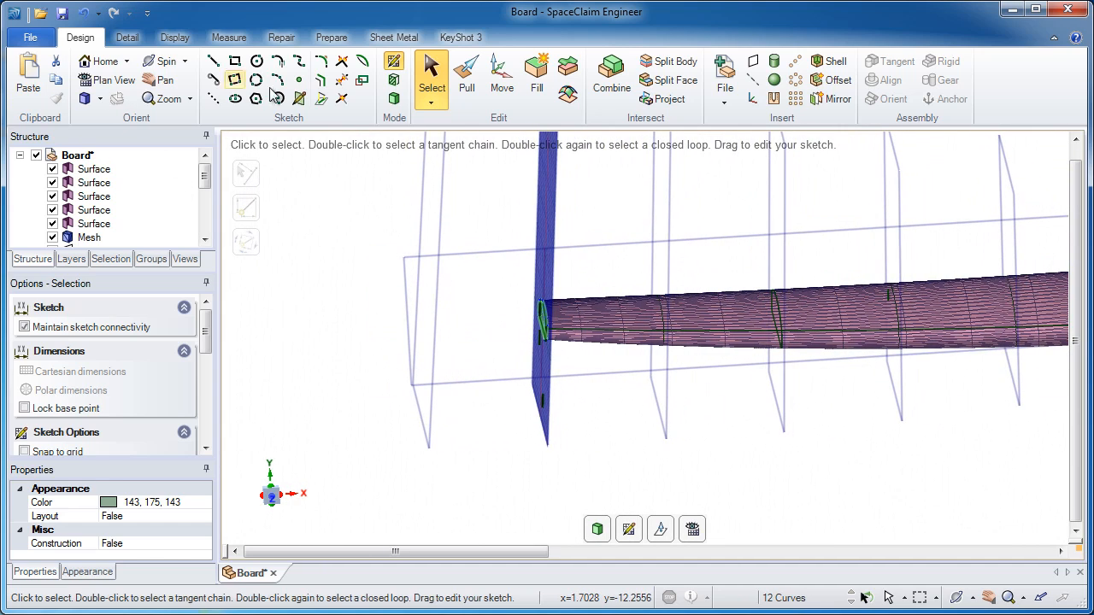
left_click(394, 100)
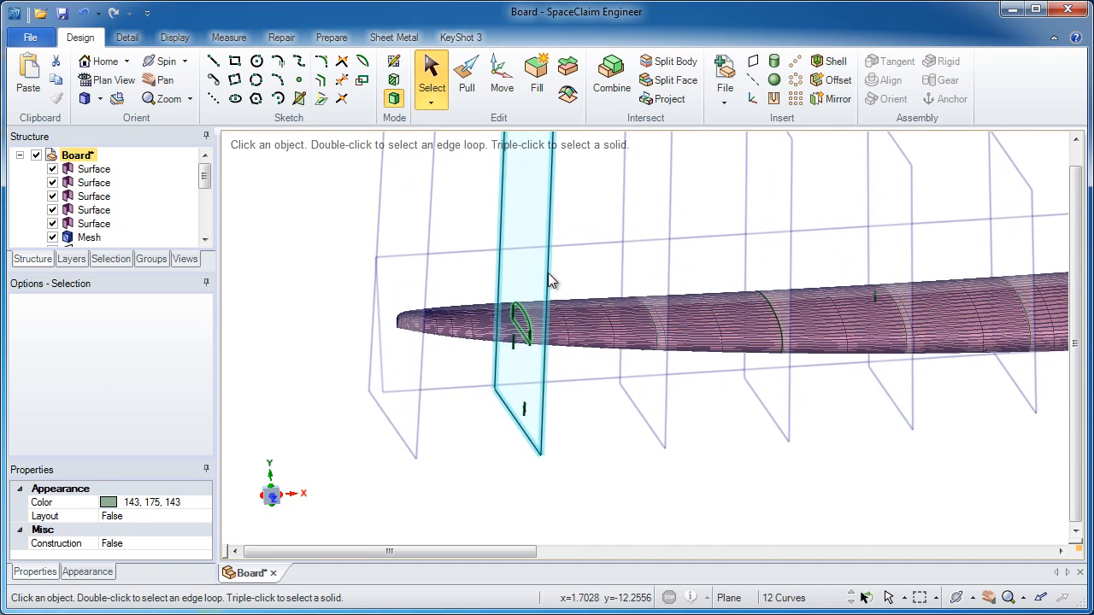
left_click(395, 64)
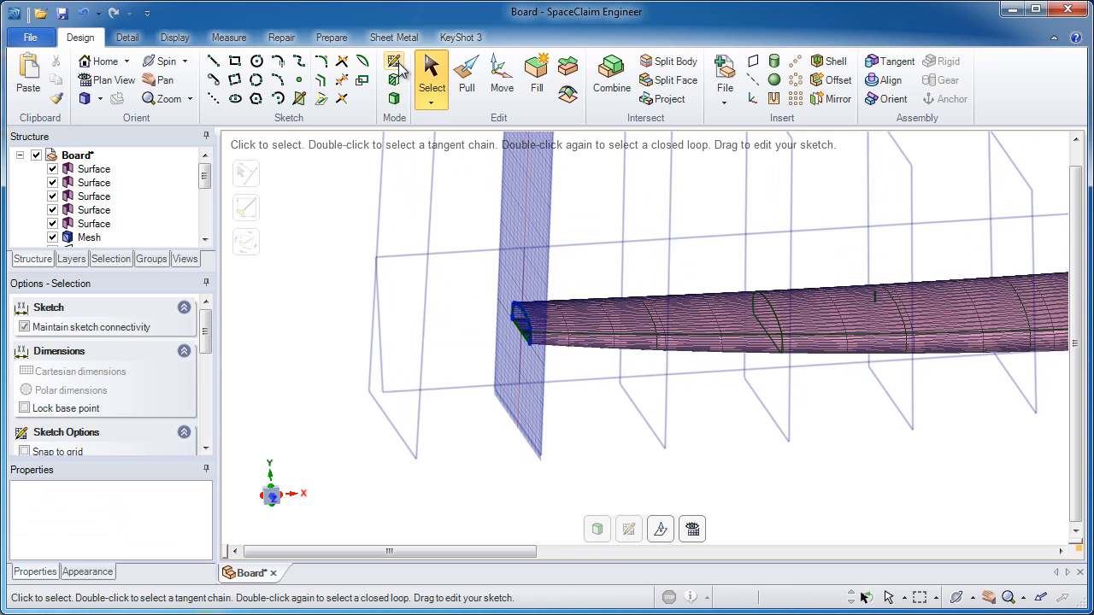
Copy and paste the cross-section curves onto the plane near the nose.
left_click(660, 529)
left_click_drag(461, 333, 398, 332)
mouse_move(440, 330)
middle_mouse_down()
mouse_move(457, 334)
mouse_move(433, 349)
middle_mouse_up()
left_click_drag(422, 326, 571, 449)
left_click(55, 83)
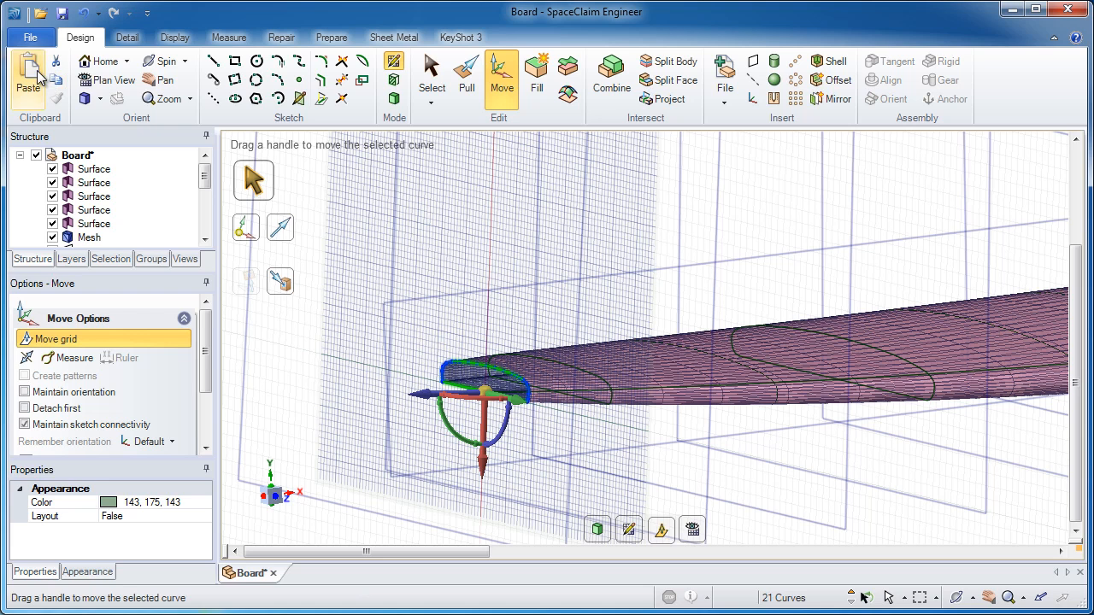
left_click(31, 75)
left_click(661, 533)
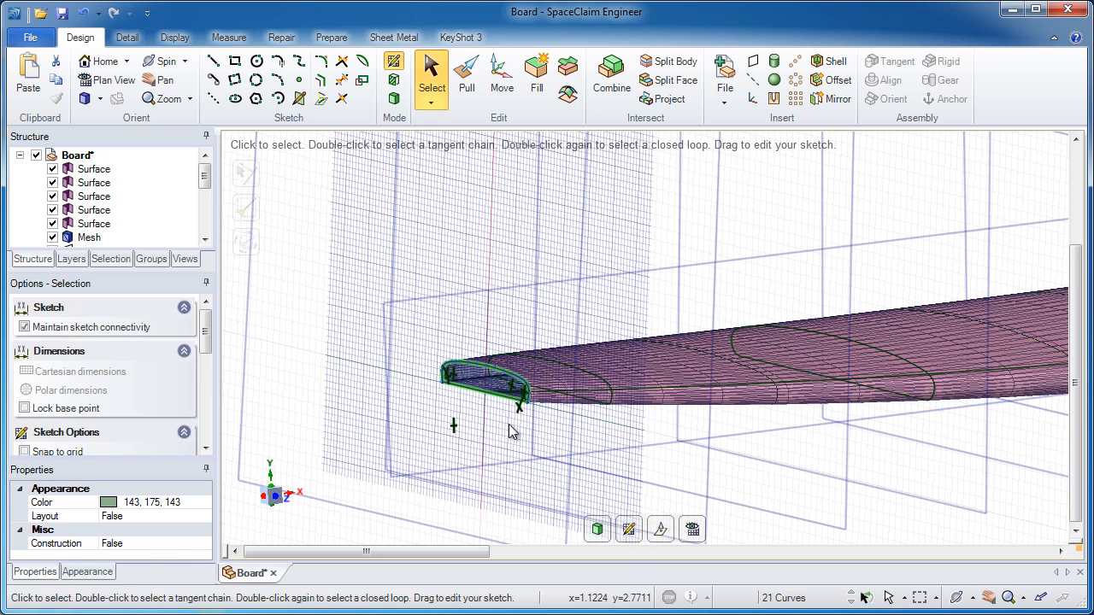
Move the sketch grid to the nose-tip plane, paste its cross-section curves, and return to 3D mode.
left_click(630, 530)
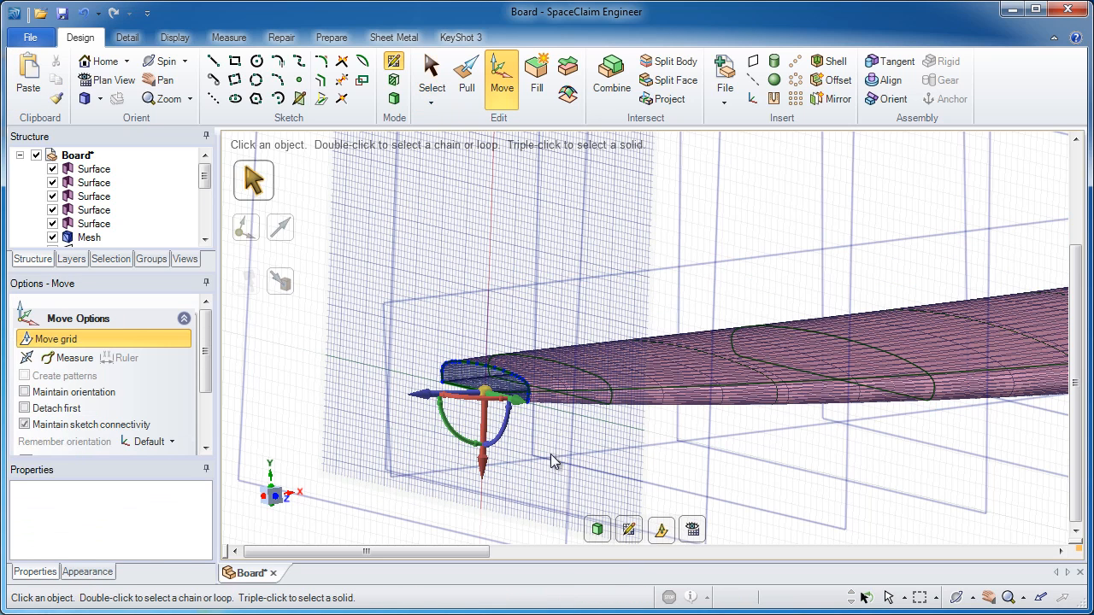
left_click_drag(431, 401, 379, 401)
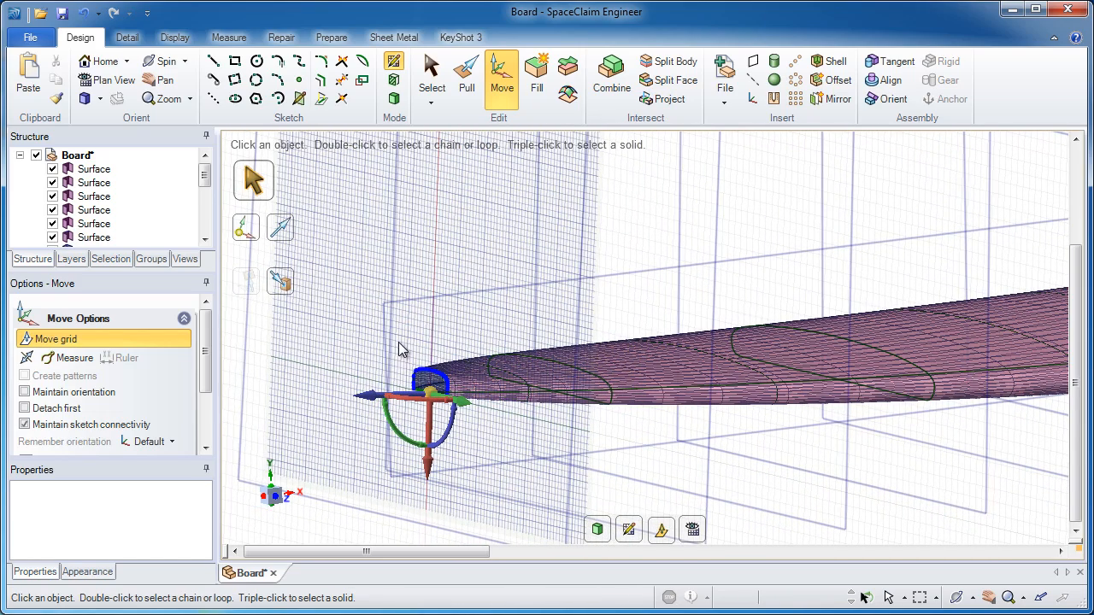
left_click_drag(399, 344, 462, 423)
left_click(56, 81)
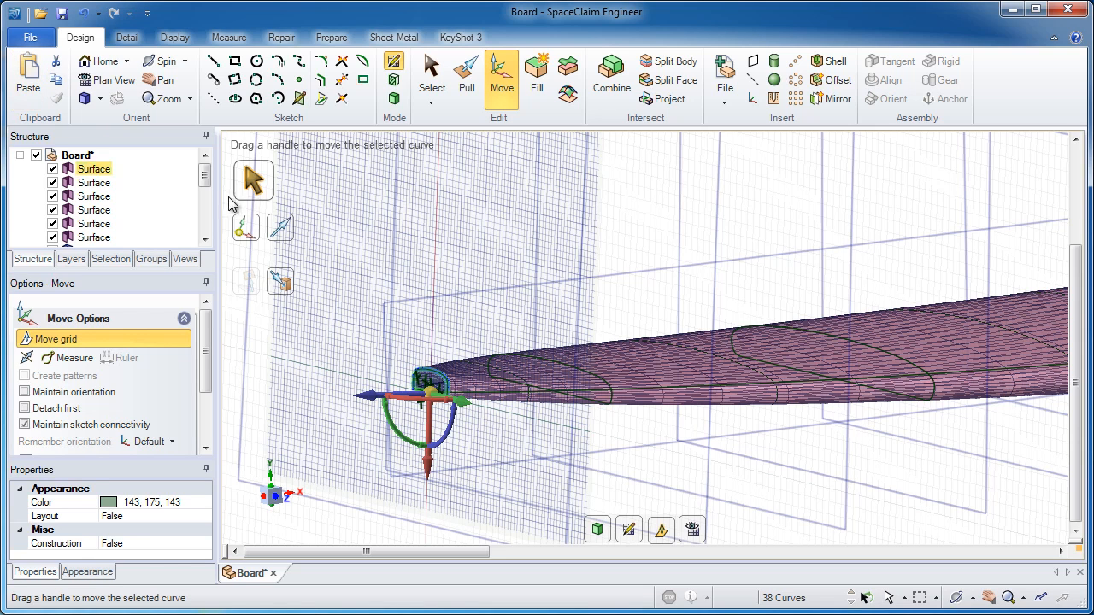
left_click(394, 100)
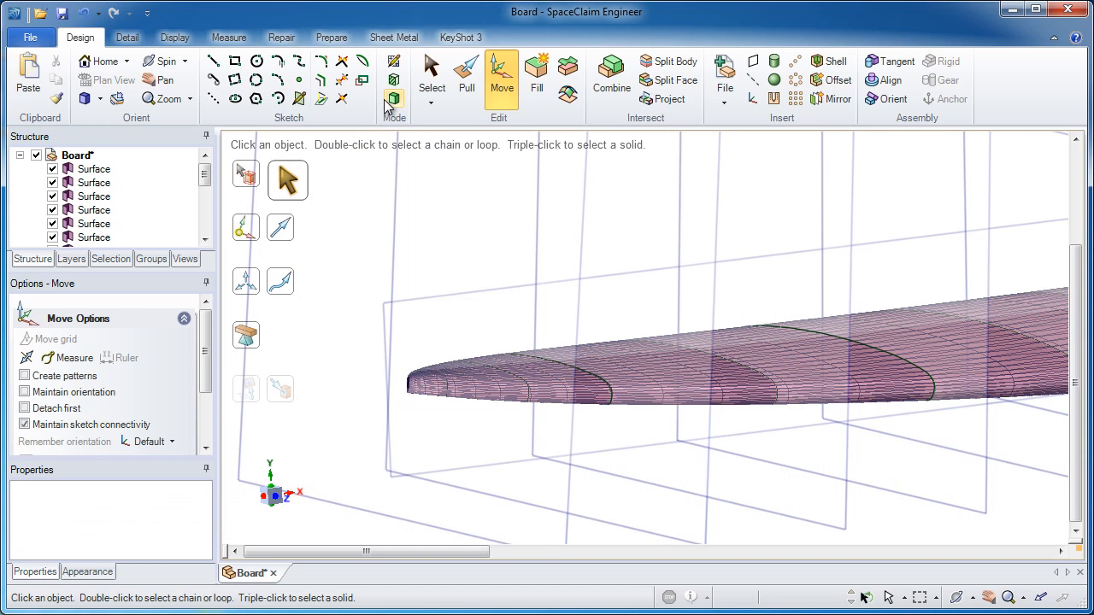
Hide the mesh, the reference plane and the pattern planes.
left_click_drag(205, 181, 205, 191)
middle_click_drag(739, 445, 462, 295, "shift")
left_click(52, 224)
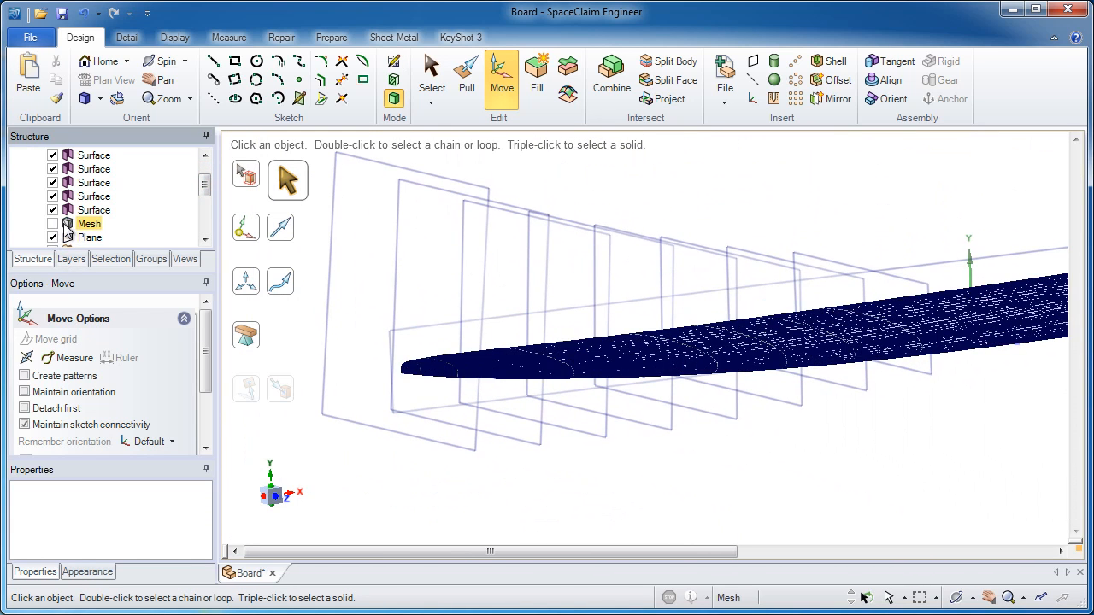
middle_click_drag(560, 340, 499, 319)
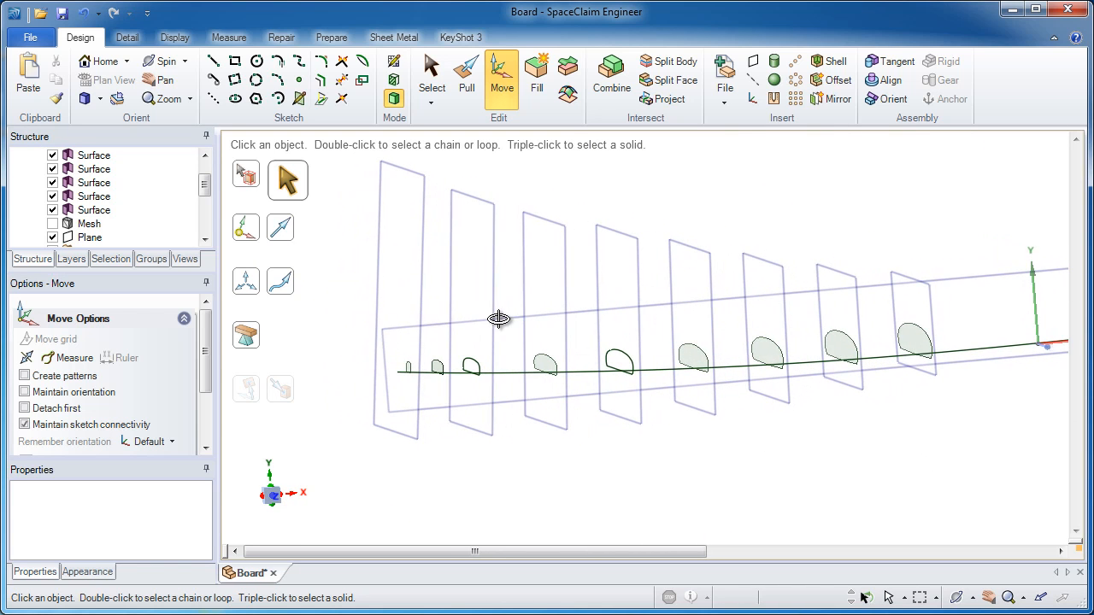
left_click(52, 237)
left_click_drag(204, 184, 205, 202)
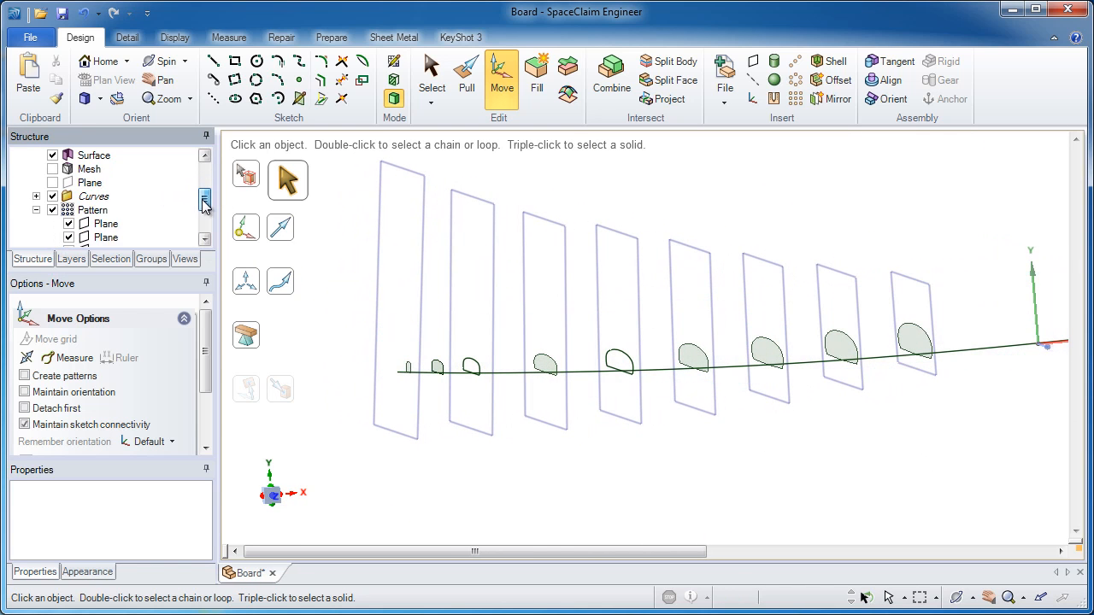
left_click(36, 210)
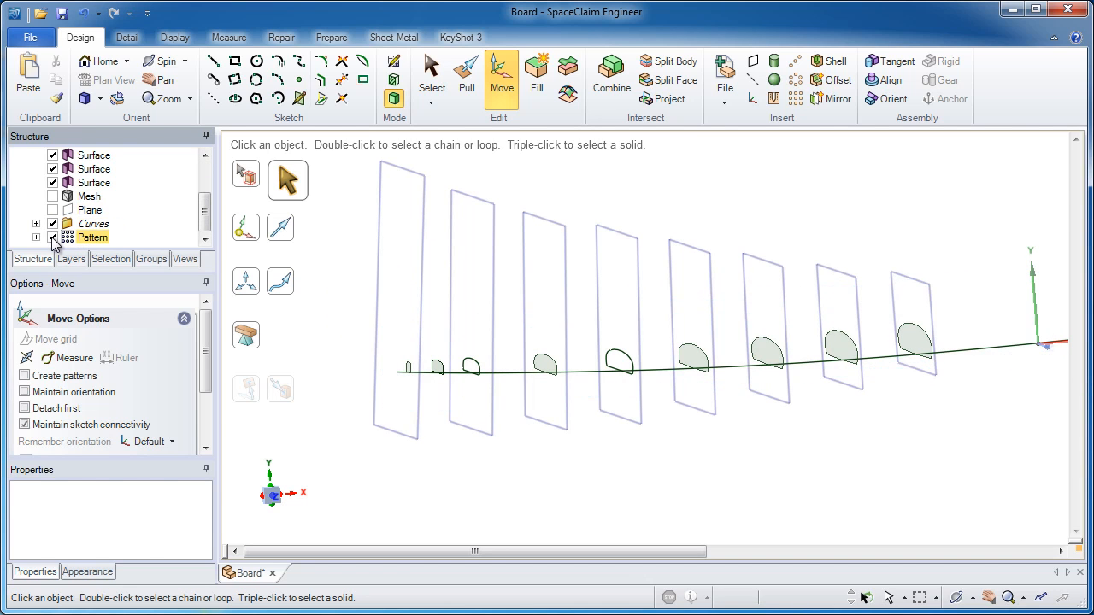
left_click(52, 237)
key("Escape")
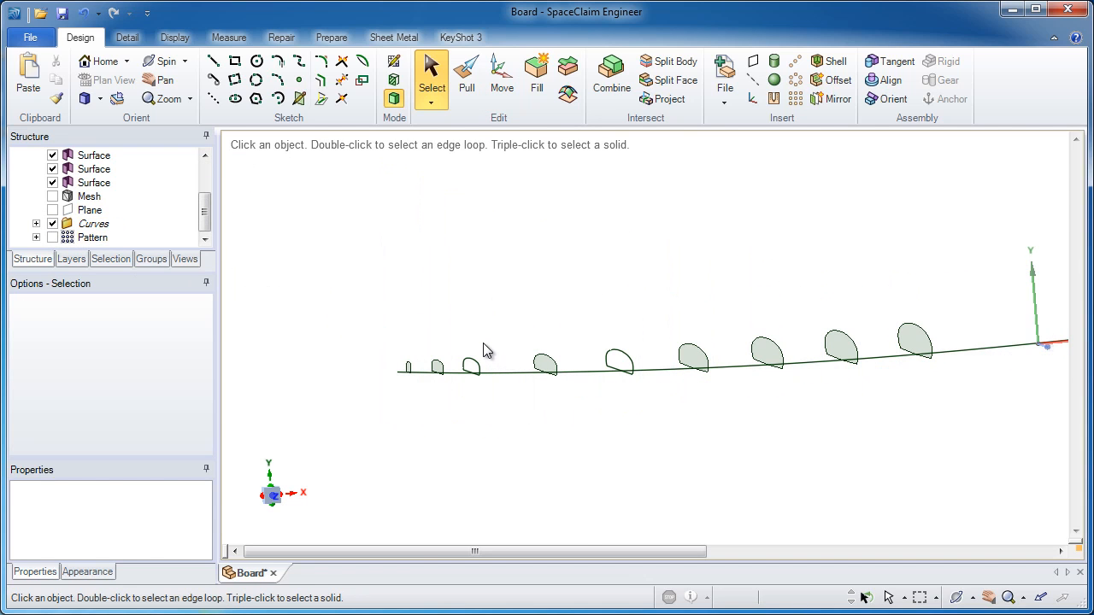
Fill all the cross-section curve loops into flat section surfaces.
middle_click_drag(483, 343, 470, 505, "ctrl")
middle_click_drag(471, 504, 443, 339)
left_click_drag(432, 332, 503, 415)
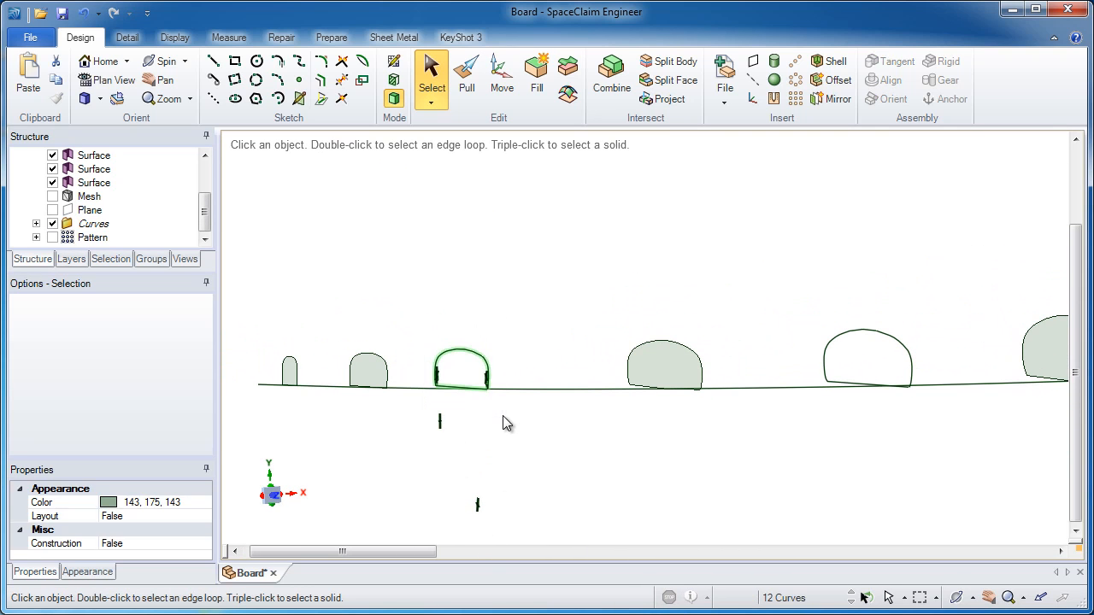
left_click(544, 96)
left_click_drag(794, 298, 931, 412)
left_click(533, 94)
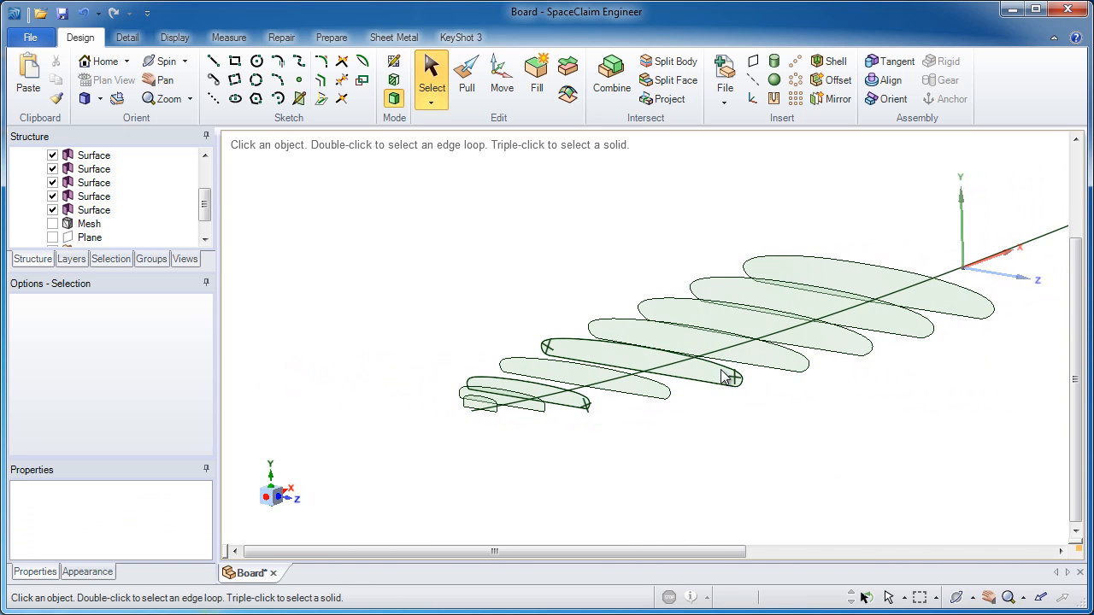
Try to blend between the section surfaces with the Pull tool.
left_click(467, 96)
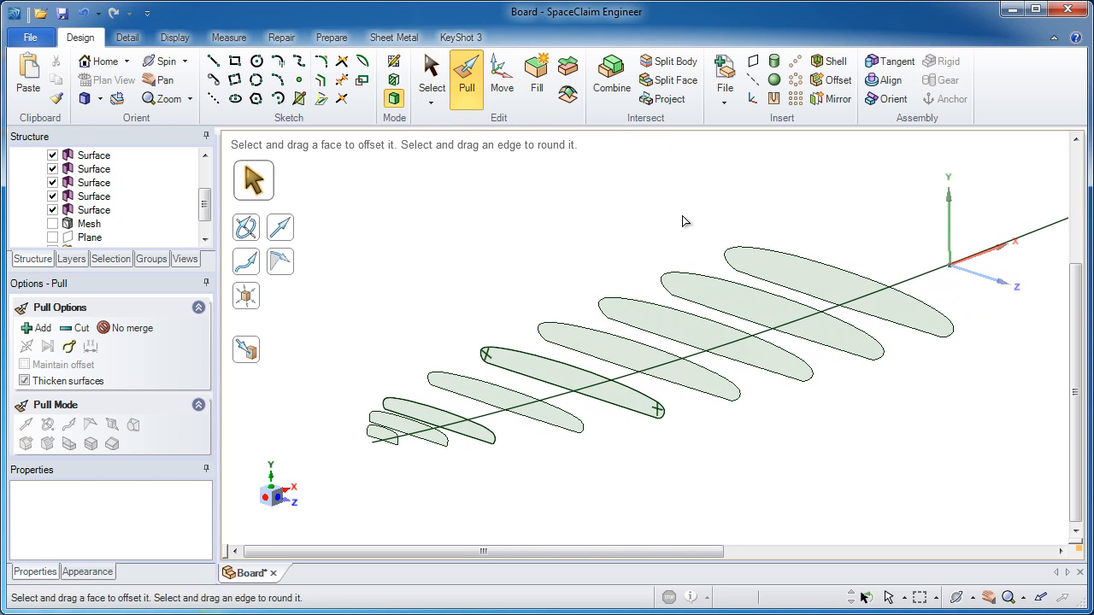
left_click(766, 271)
left_click(738, 301, "ctrl")
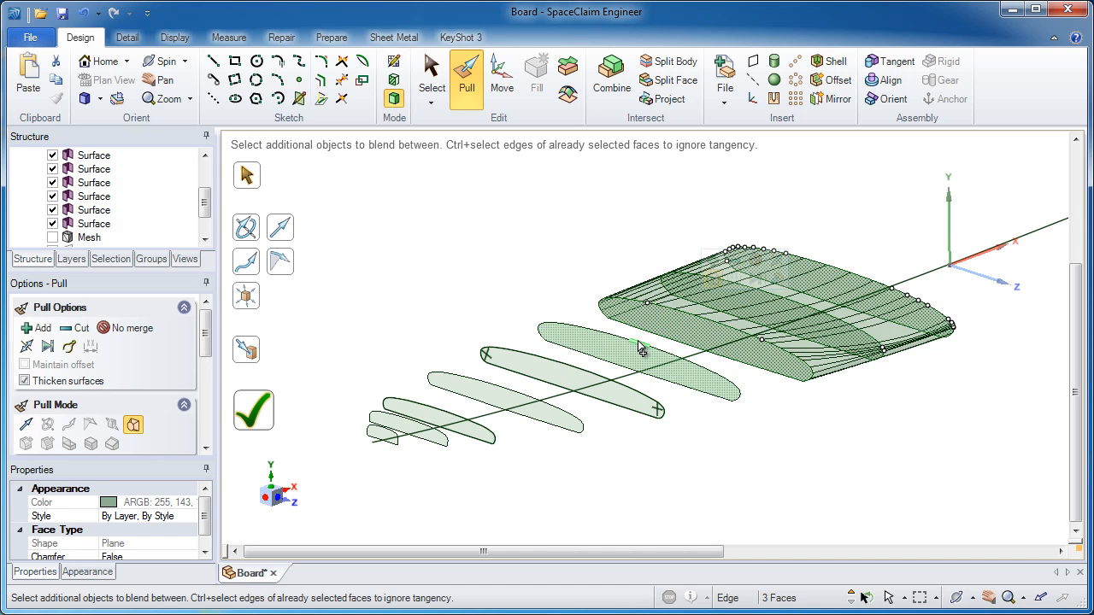
middle_click_drag(646, 352, 732, 354)
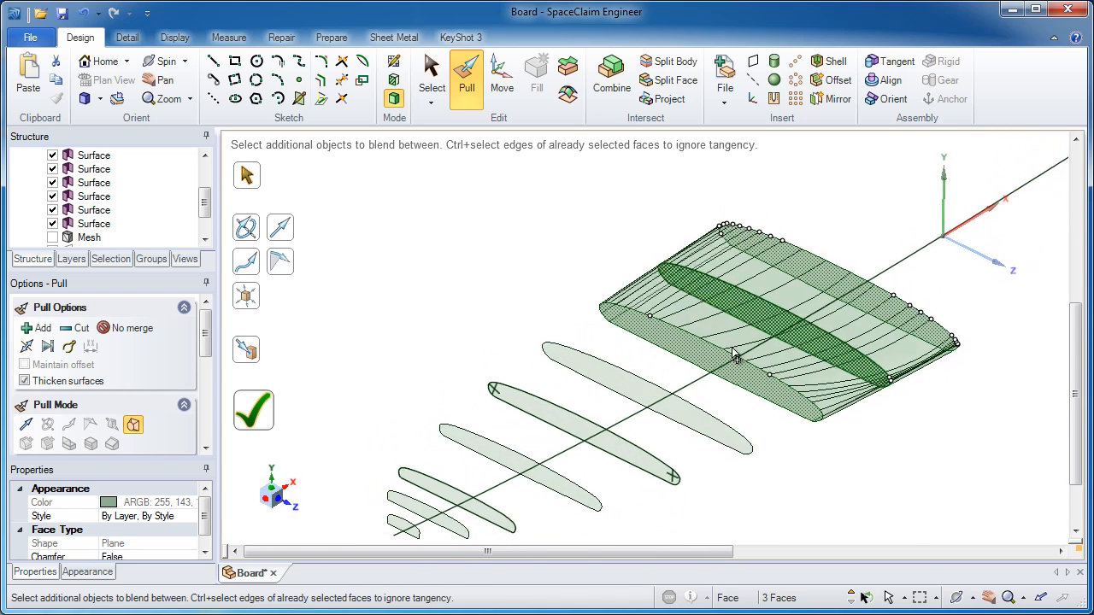
key("Escape")
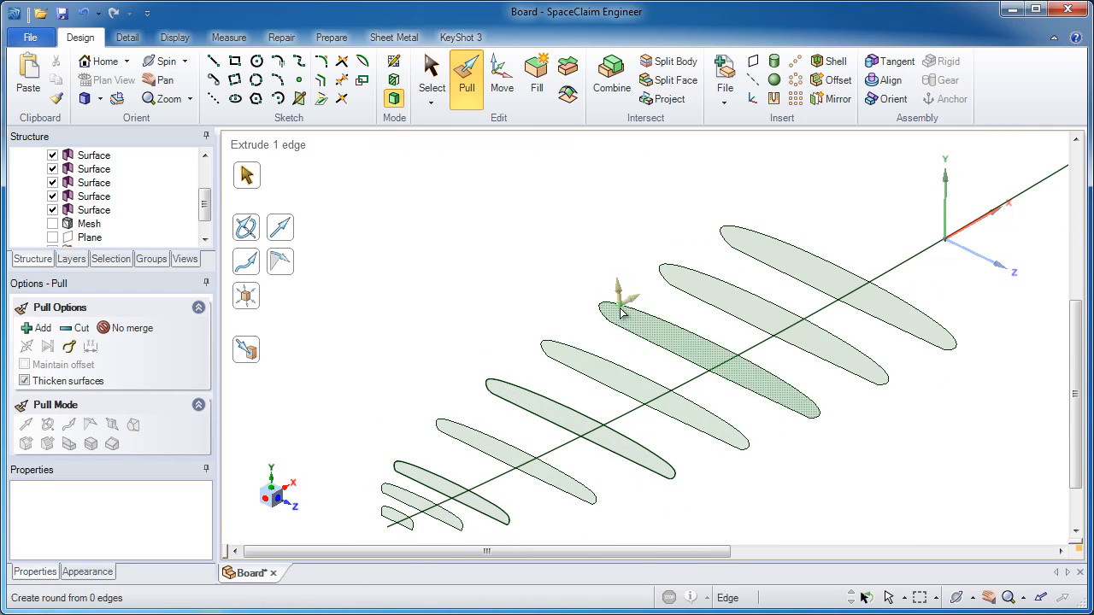
scroll(647, 318, "up", 2)
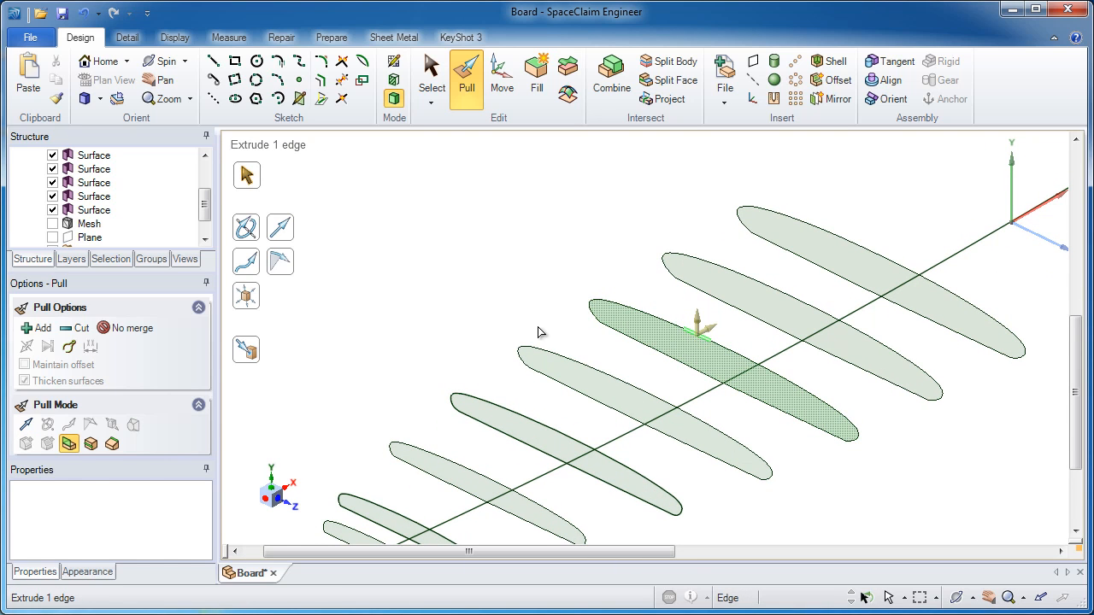
right_click_drag(499, 325, 507, 264)
left_click(647, 342)
scroll(647, 342, "down", 1)
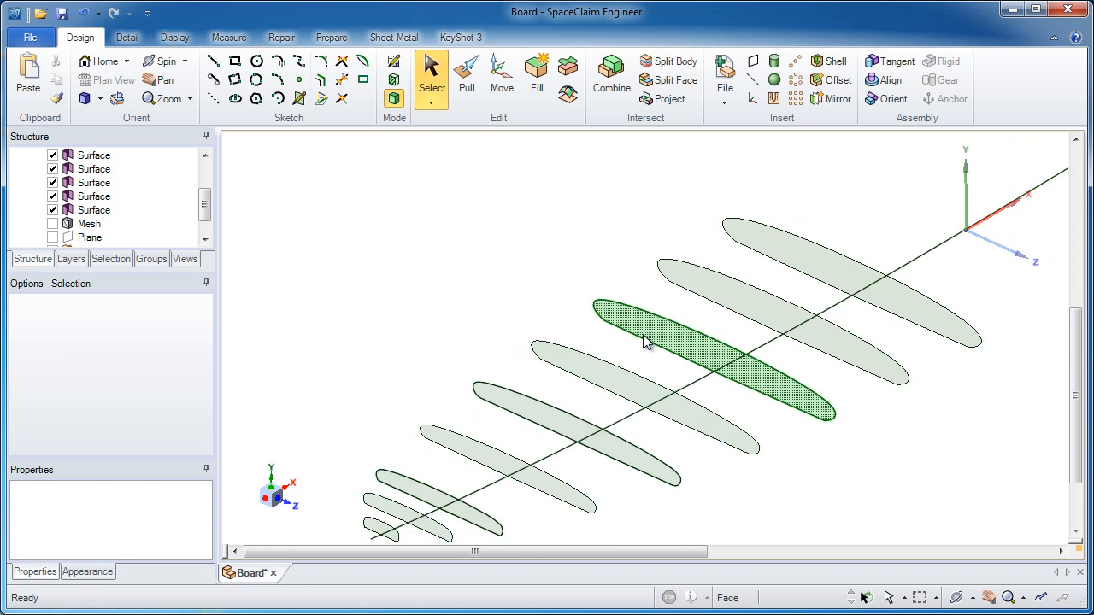
scroll(647, 341, "down", 2)
left_click(406, 308)
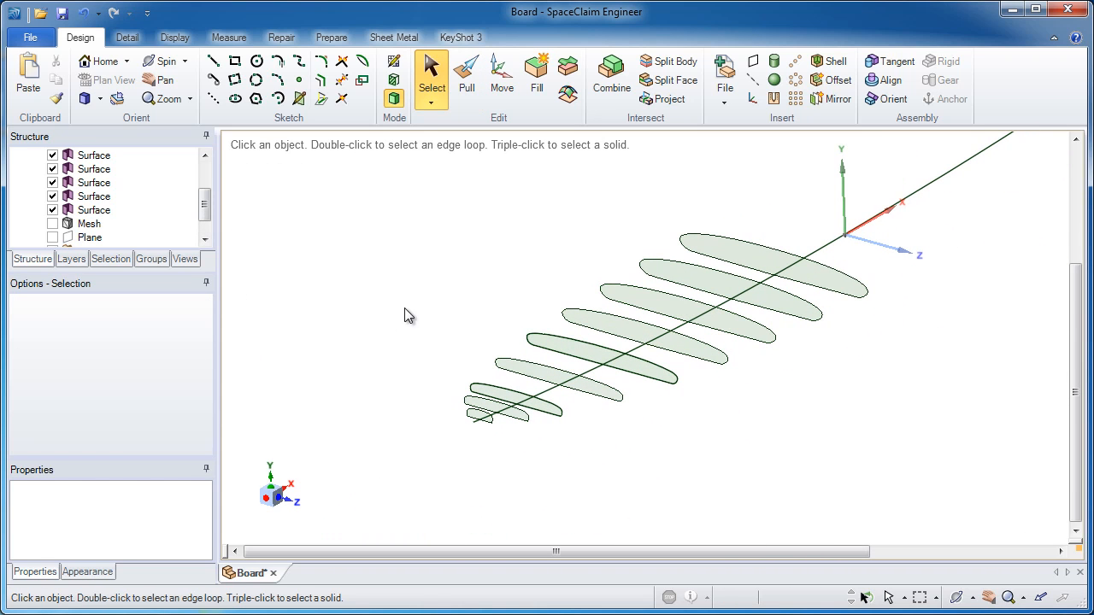
Delete the profile curve running through the section surfaces.
left_click(847, 232)
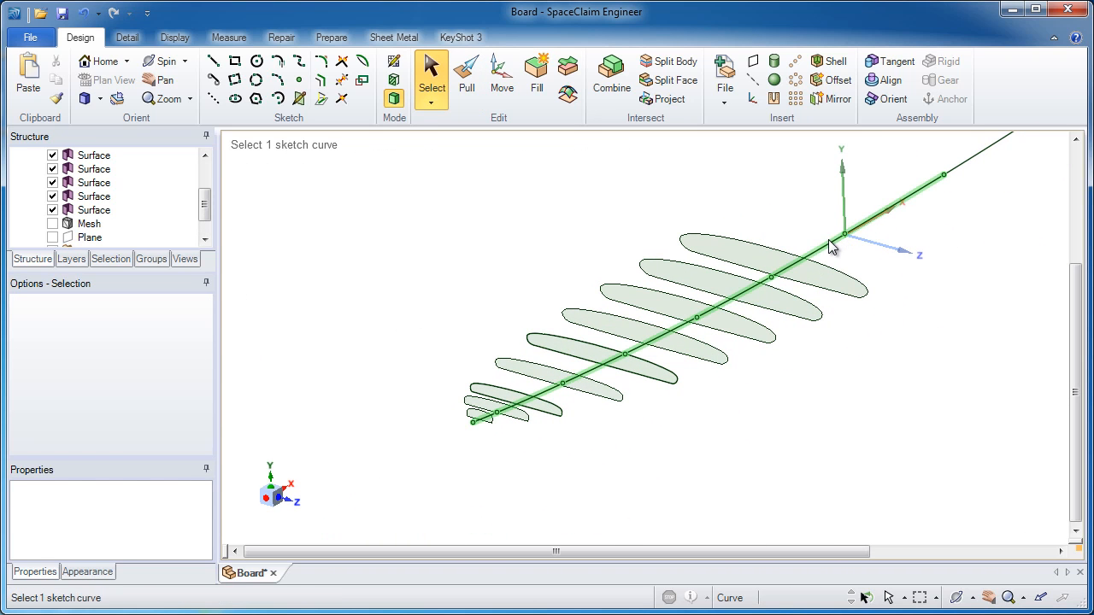
left_click(1003, 195)
double_click(958, 168)
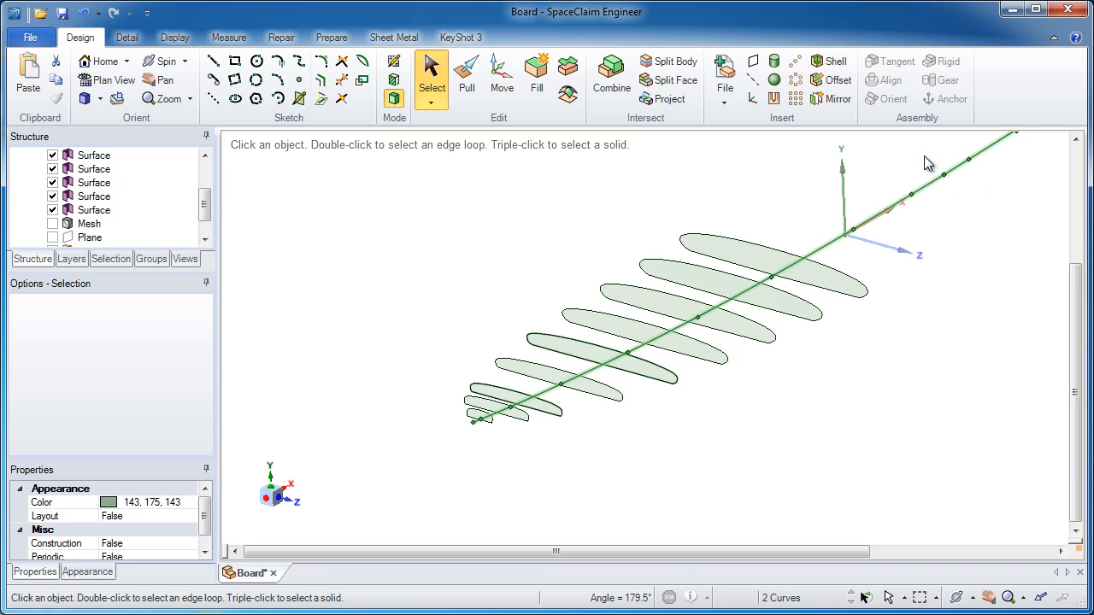
key("Delete")
scroll(758, 394, "up", 1)
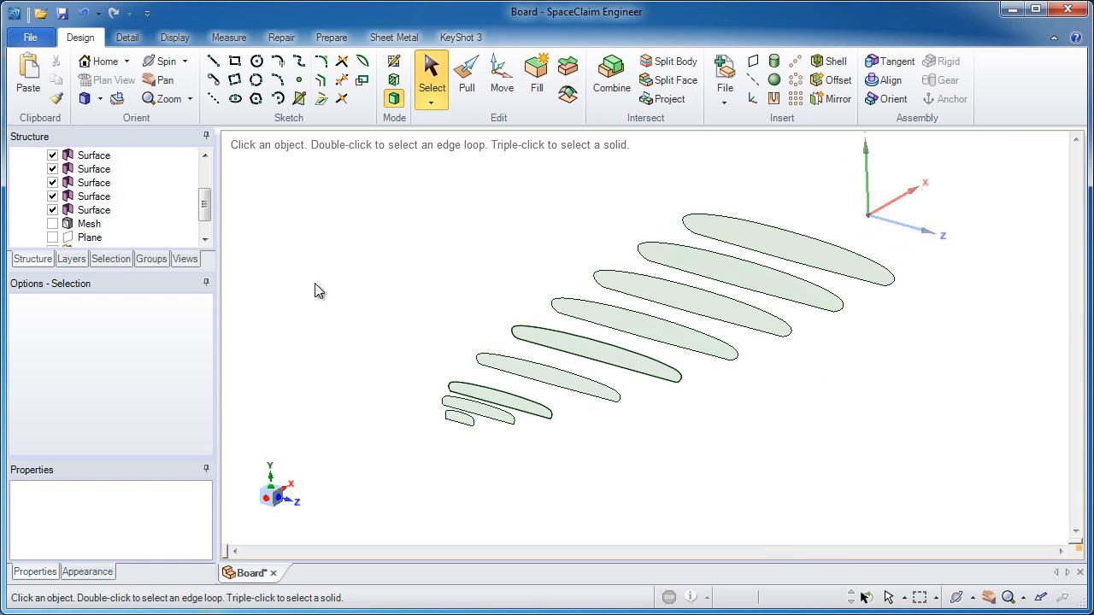
scroll(205, 213, "down", 1)
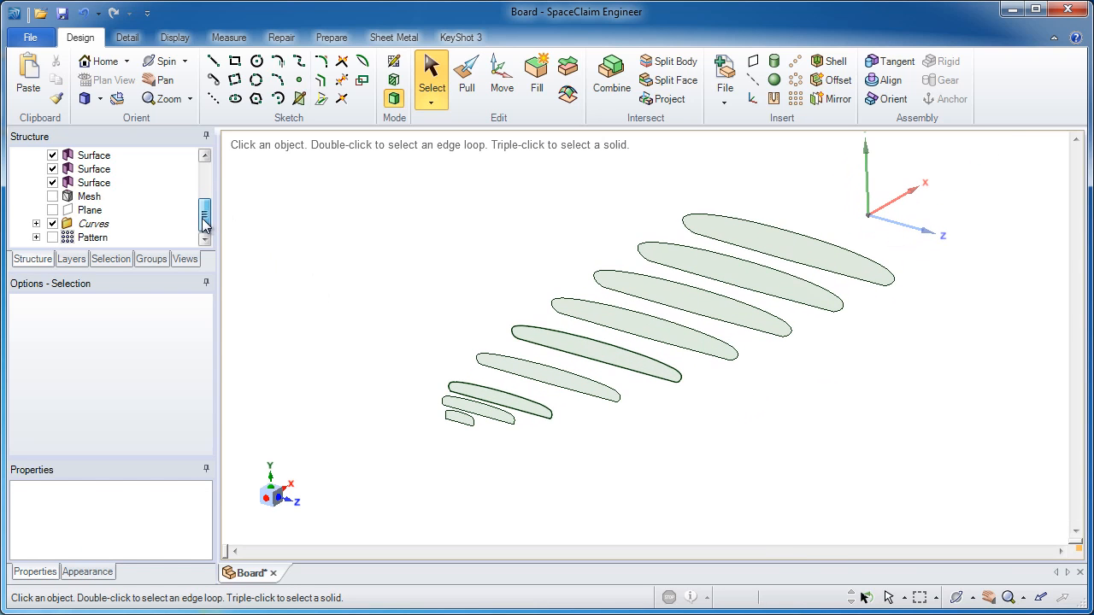
Delete the Curves folder from the structure tree.
left_click(94, 225)
right_click(96, 229)
left_click(126, 272)
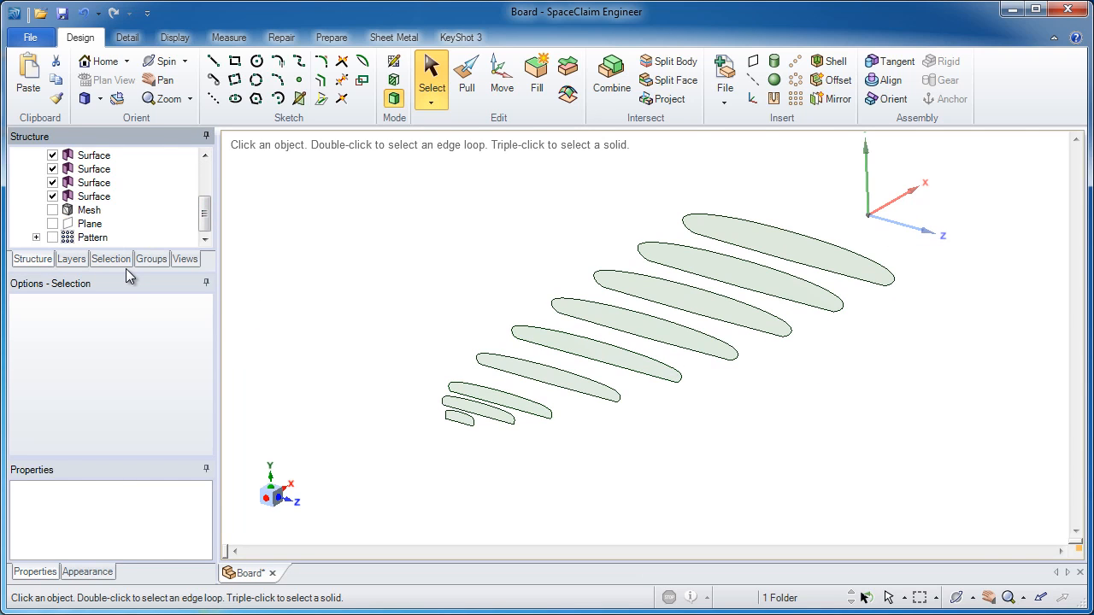
Turn off smart selection in the selection filter so faces are excluded and only edges and curves are picked.
left_click(651, 280)
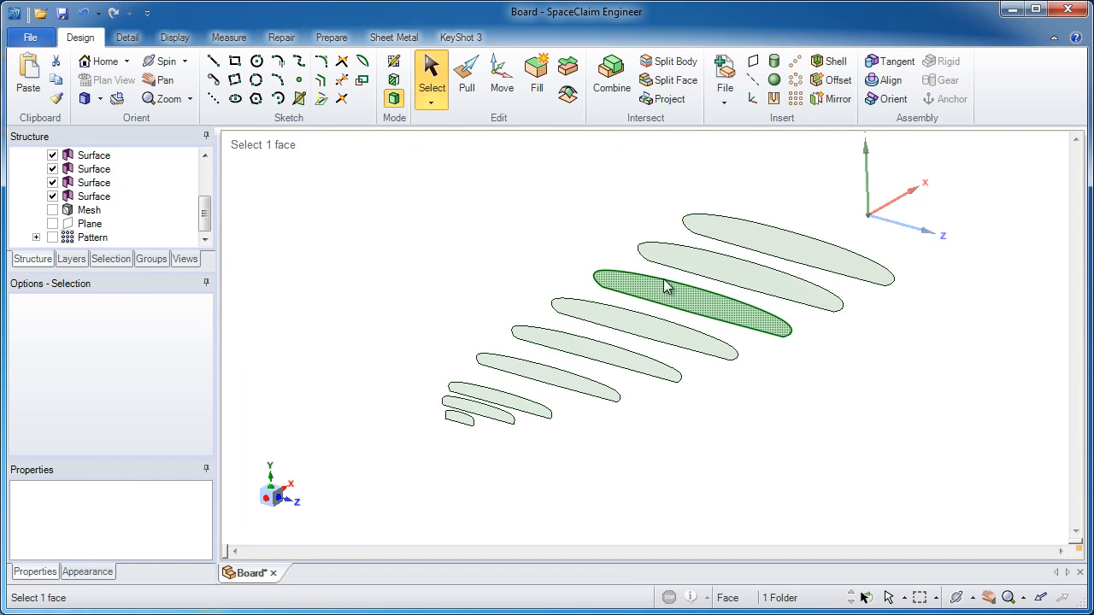
left_click(667, 284)
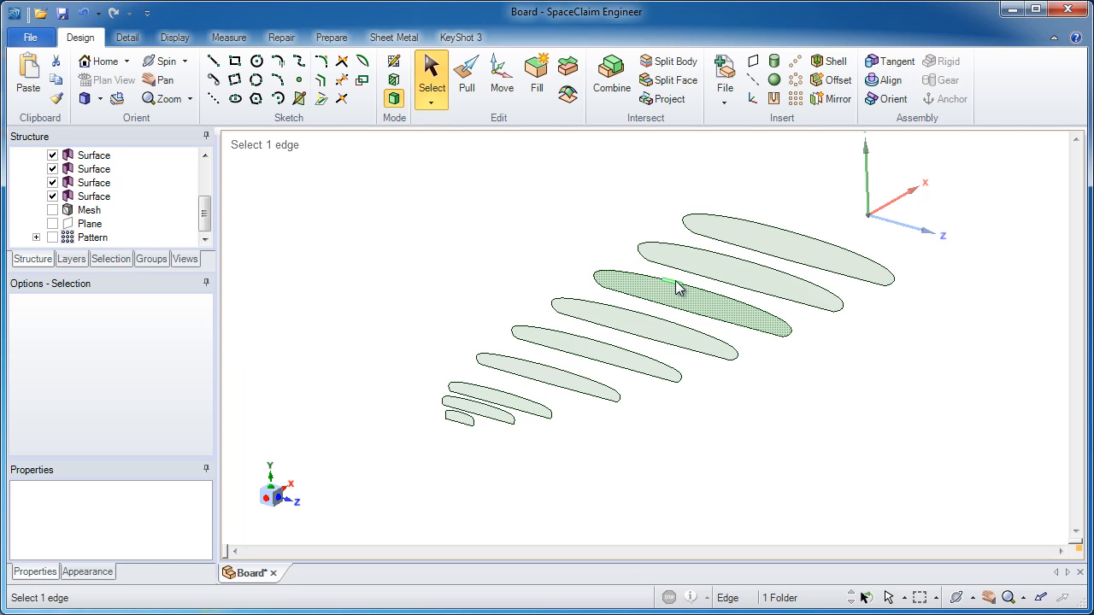
scroll(676, 287, "up", 4)
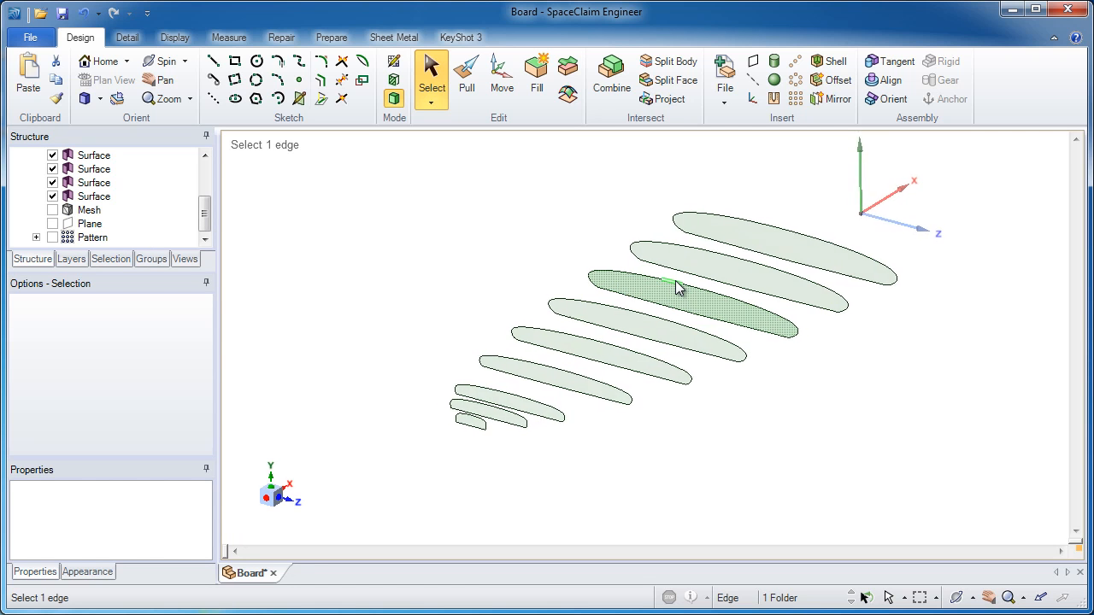
scroll(676, 287, "down", 3)
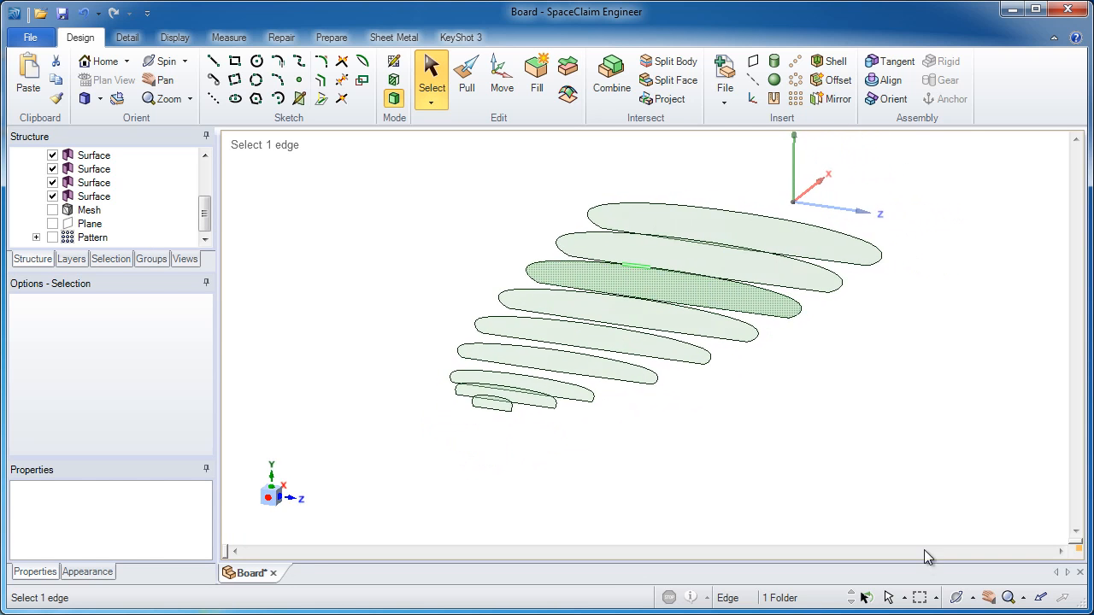
left_click(889, 599)
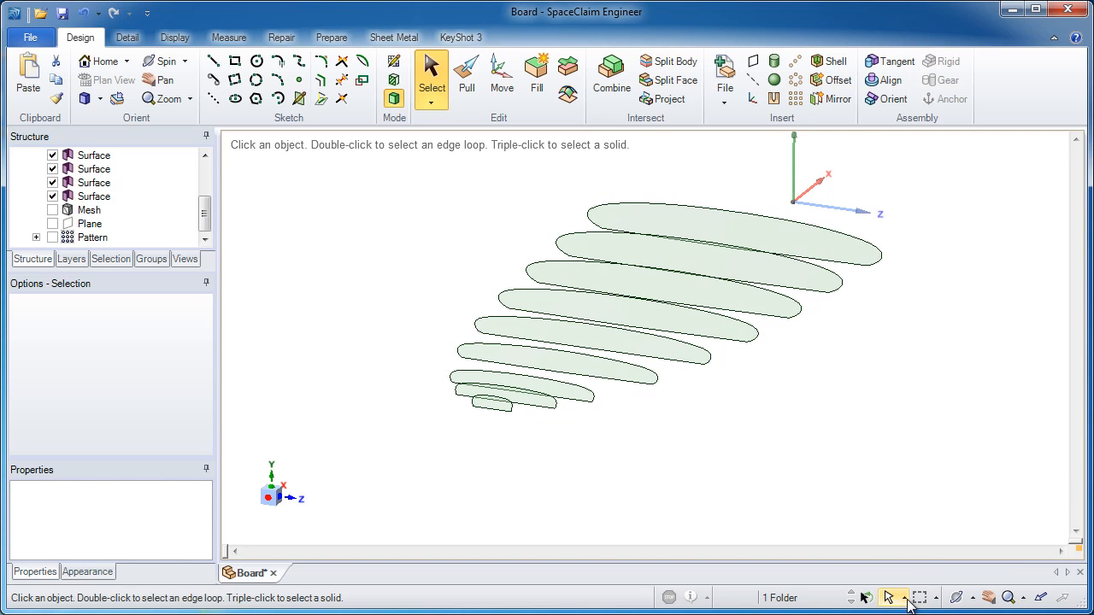
left_click(908, 599)
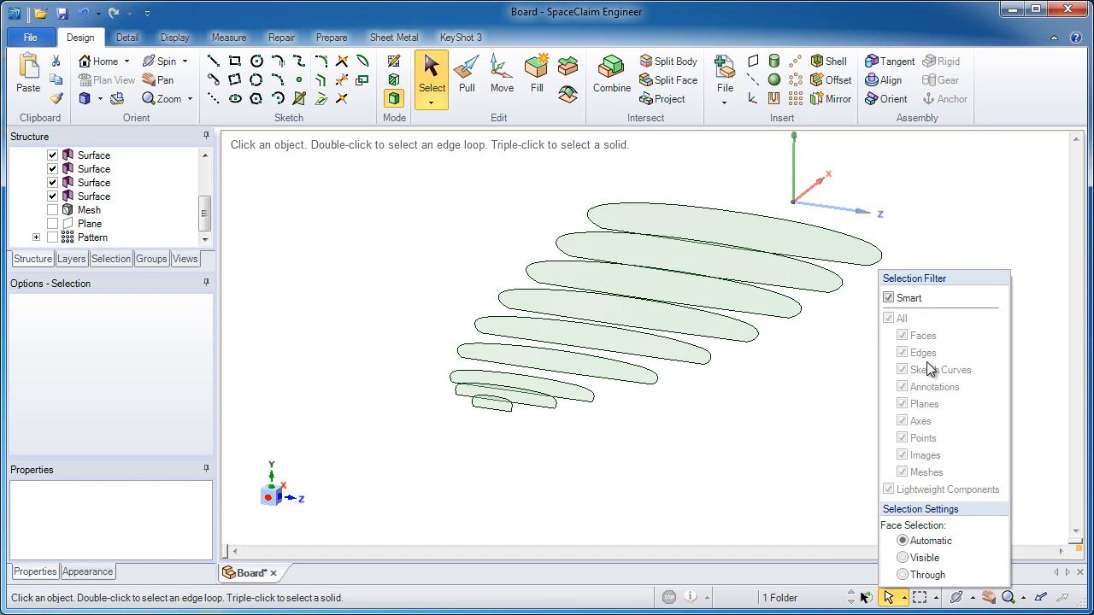
left_click(889, 298)
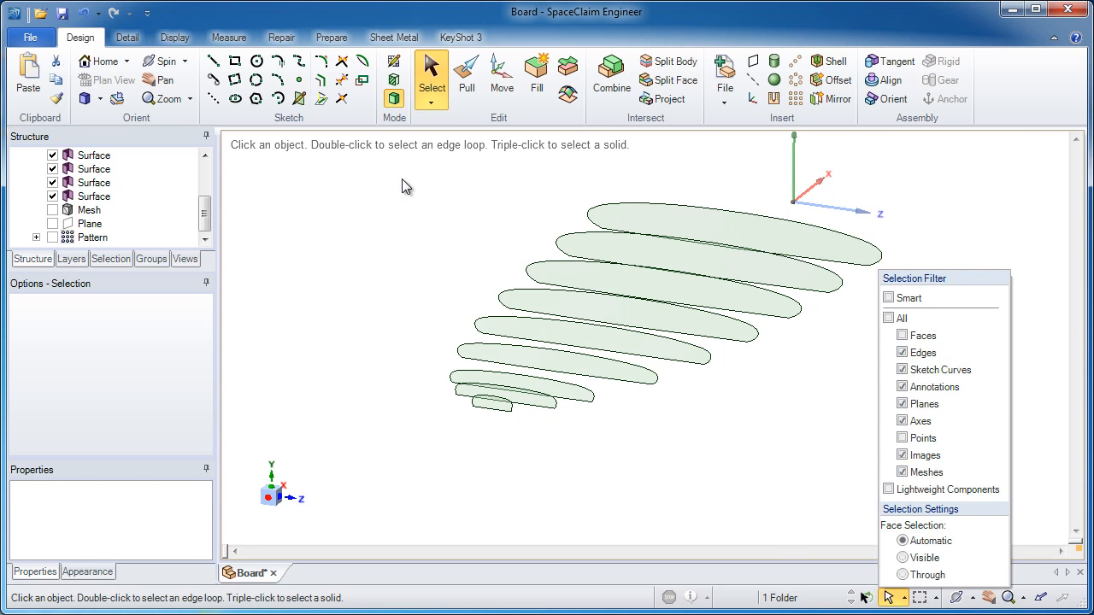
Box-select all edges of the section surfaces, then copy and paste them as curves.
left_click_drag(383, 162, 903, 435)
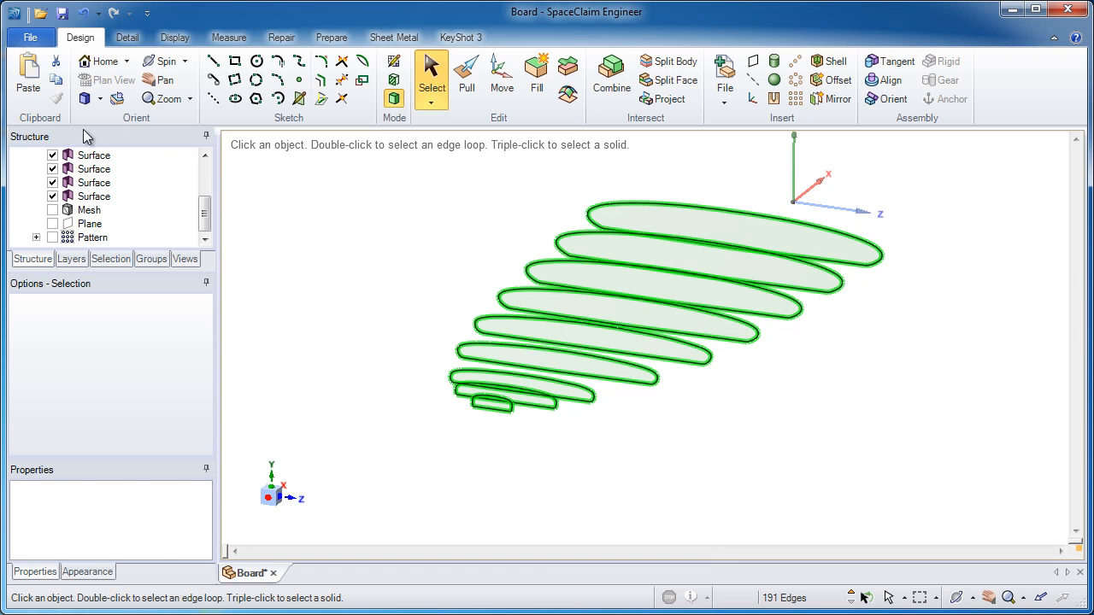
left_click(56, 80)
left_click(29, 77)
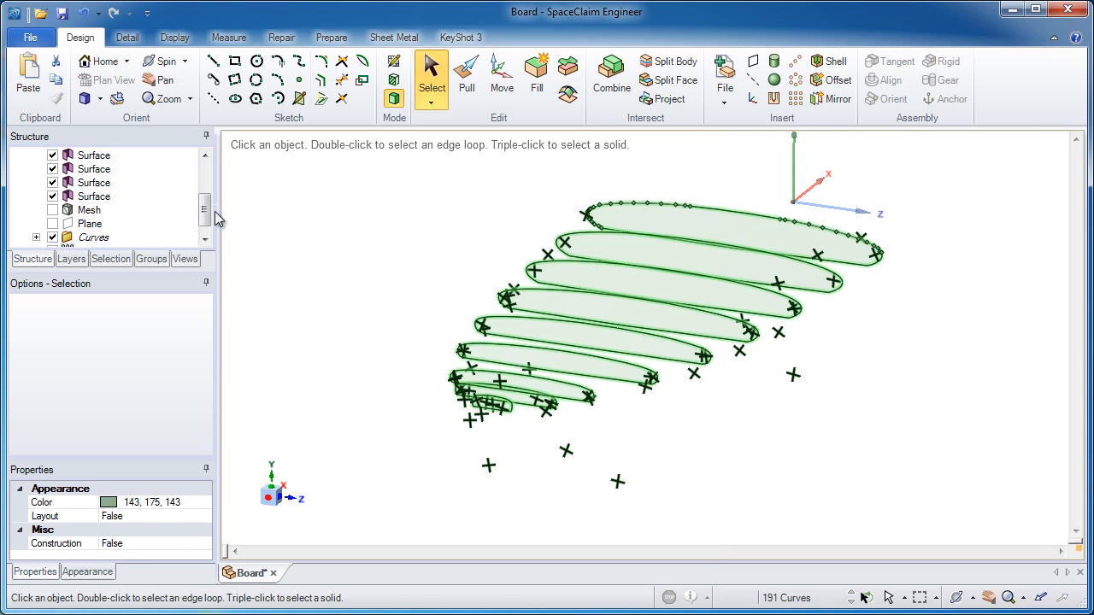
Select all the section surfaces in the structure tree and delete them.
left_click(96, 196)
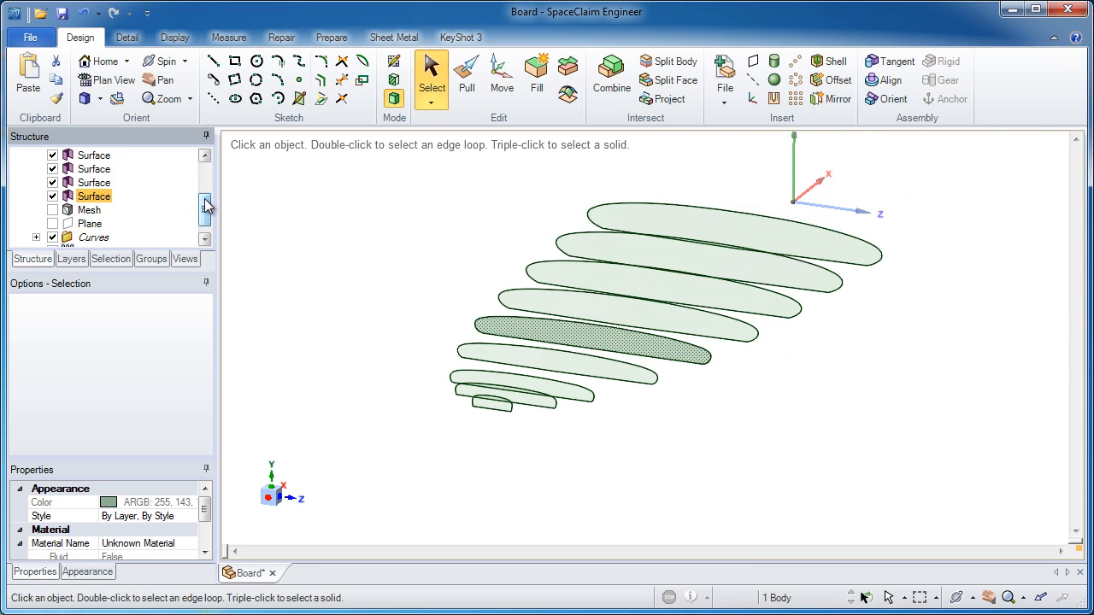
left_click_drag(205, 205, 206, 171)
left_click(94, 169, "ctrl")
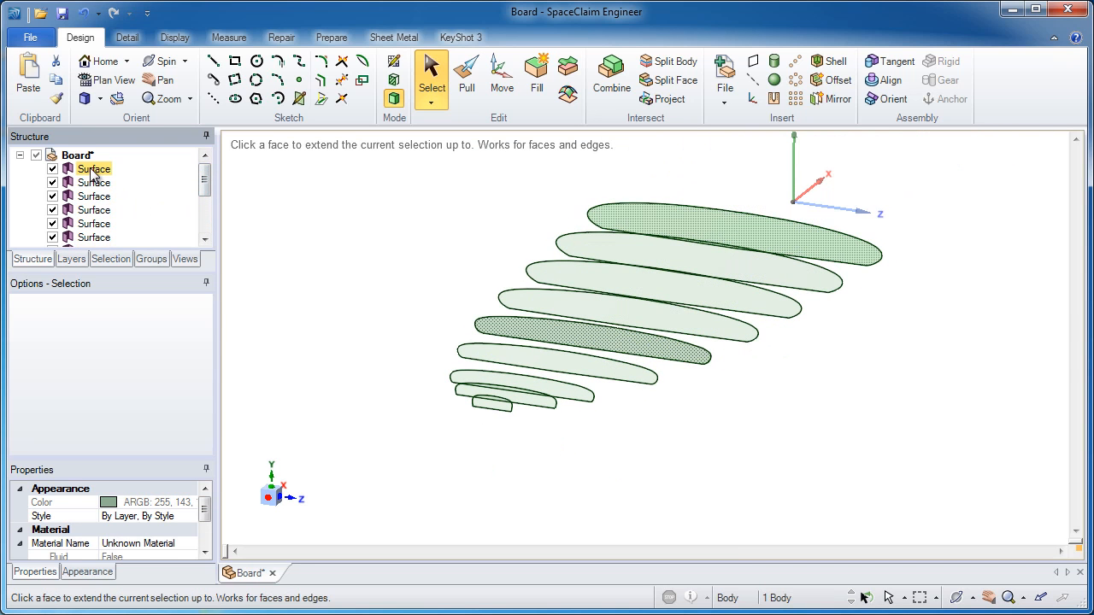
left_click(94, 170, "shift")
right_click(101, 172)
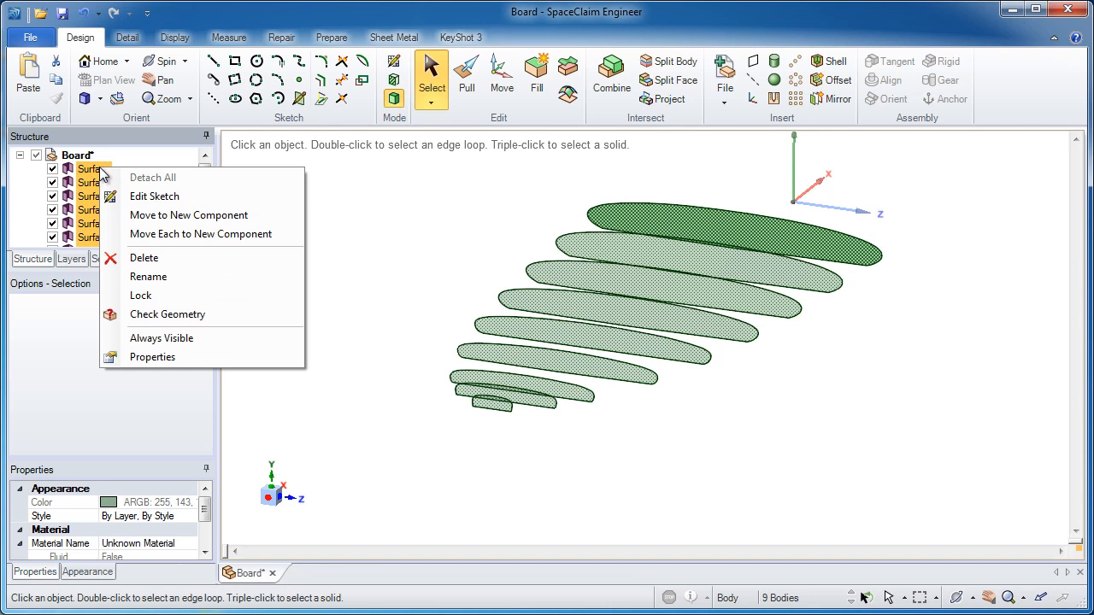
left_click(107, 255)
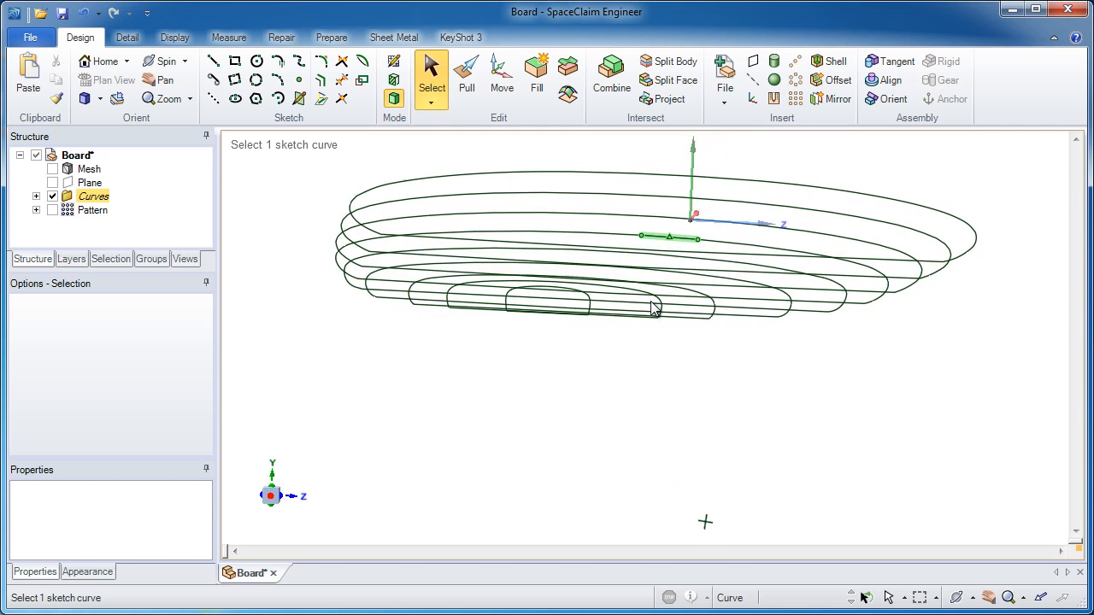
Hide the straight closing lines across the bottom of every section curve loop.
key("Escape")
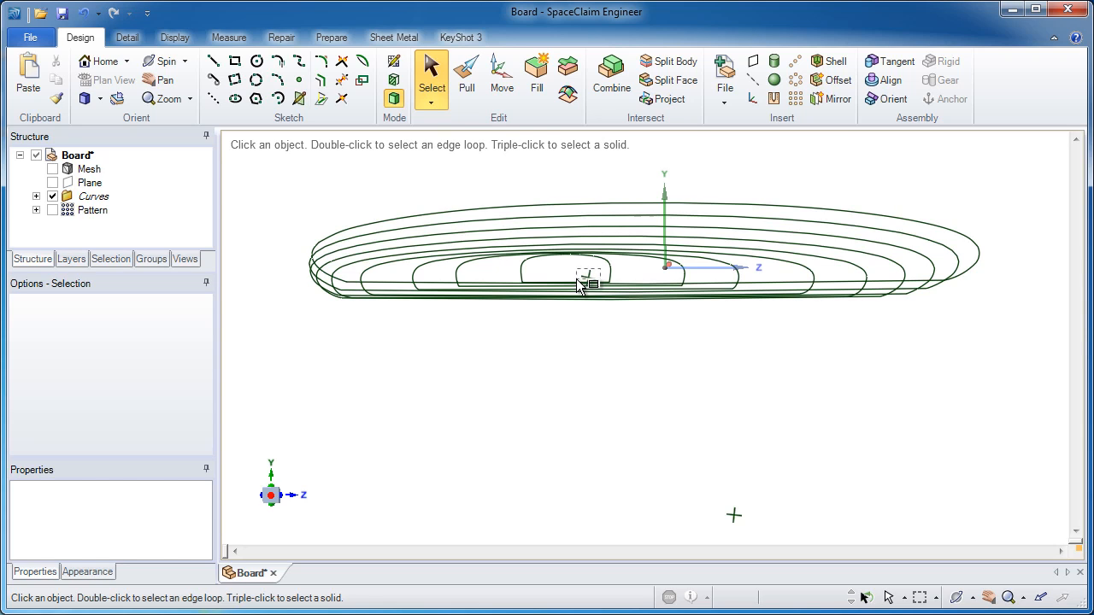
left_click_drag(577, 285, 539, 315)
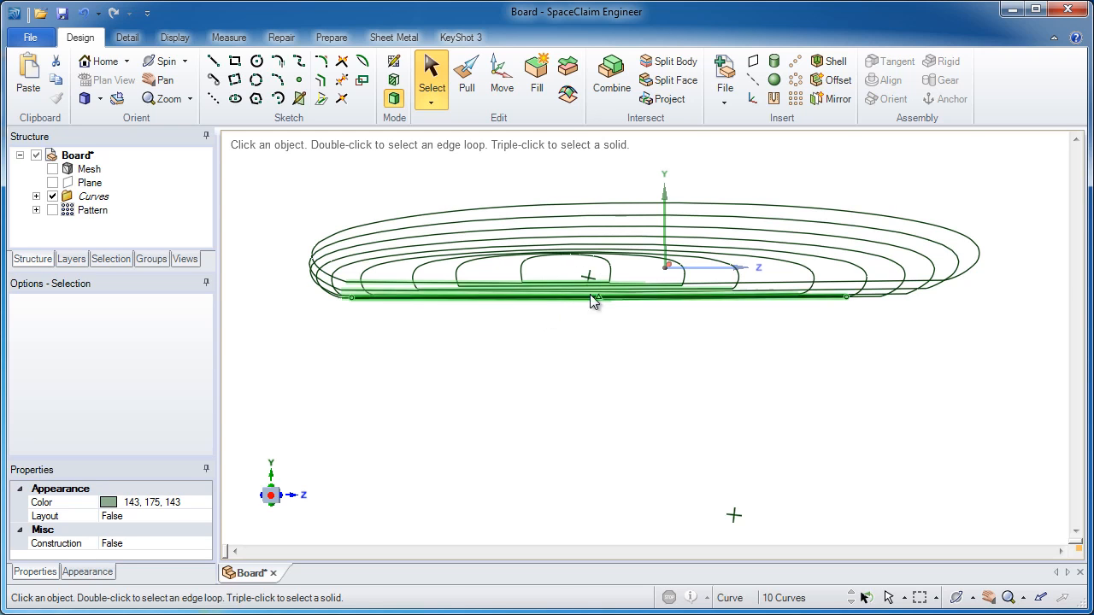
left_click(664, 195)
left_click(703, 270, "ctrl")
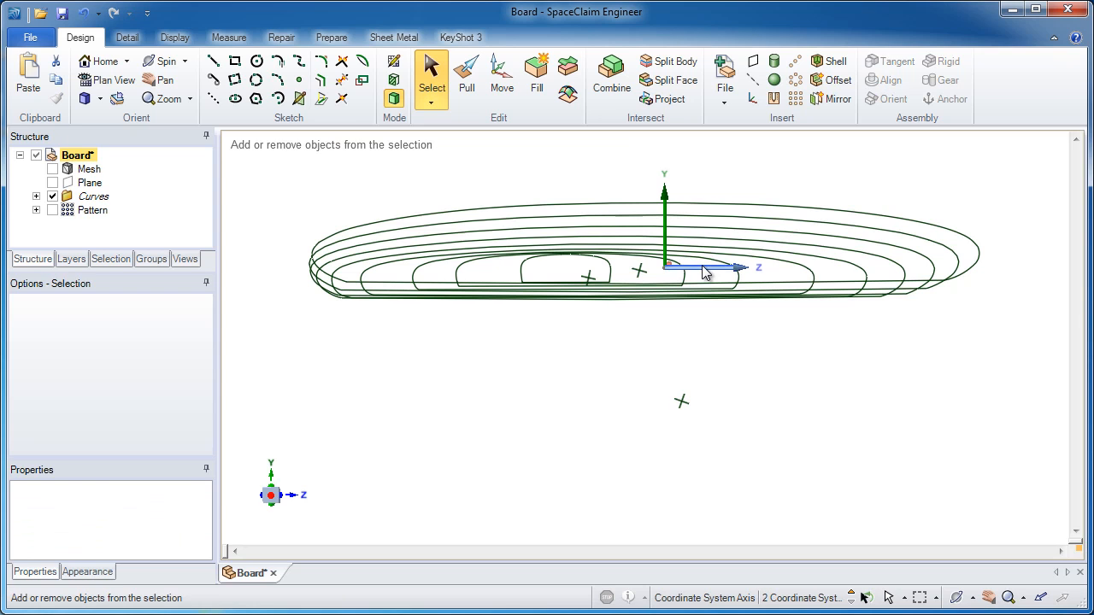
left_click(125, 83)
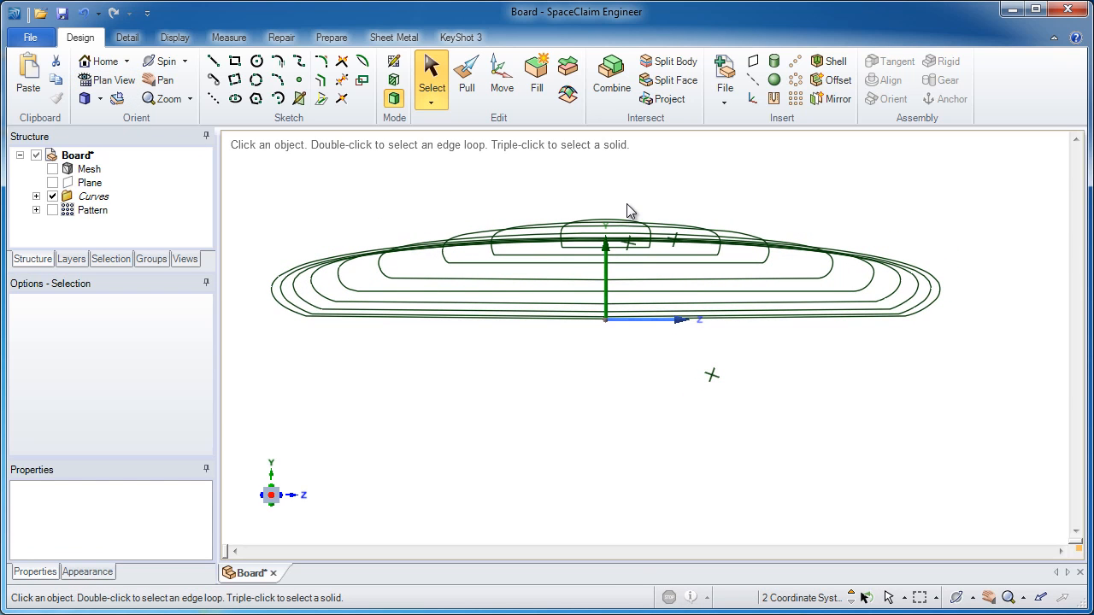
left_click(669, 367)
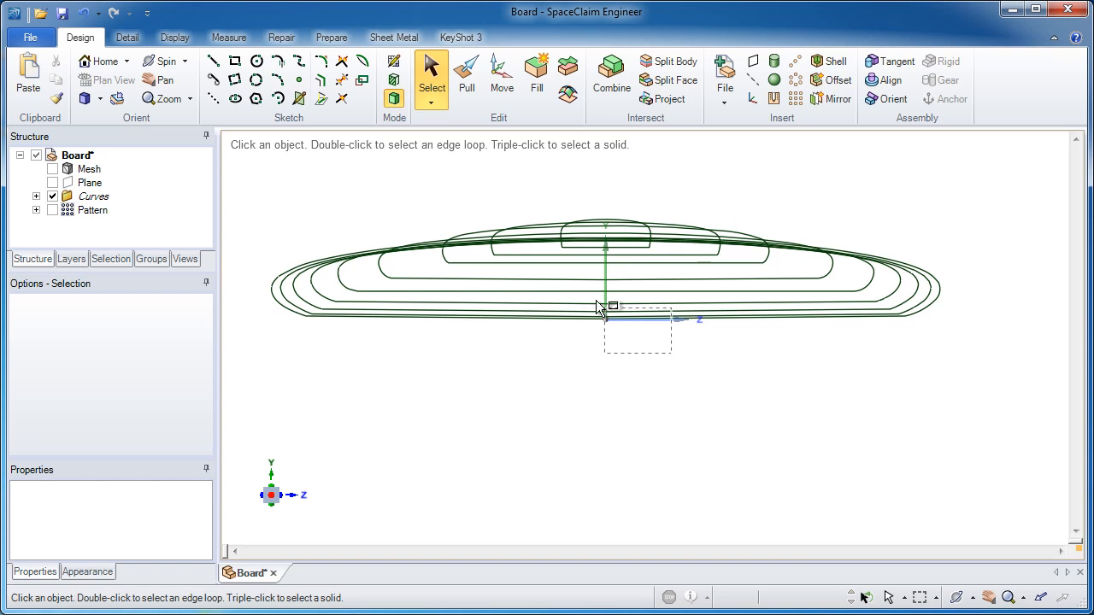
left_click_drag(579, 263, 579, 252)
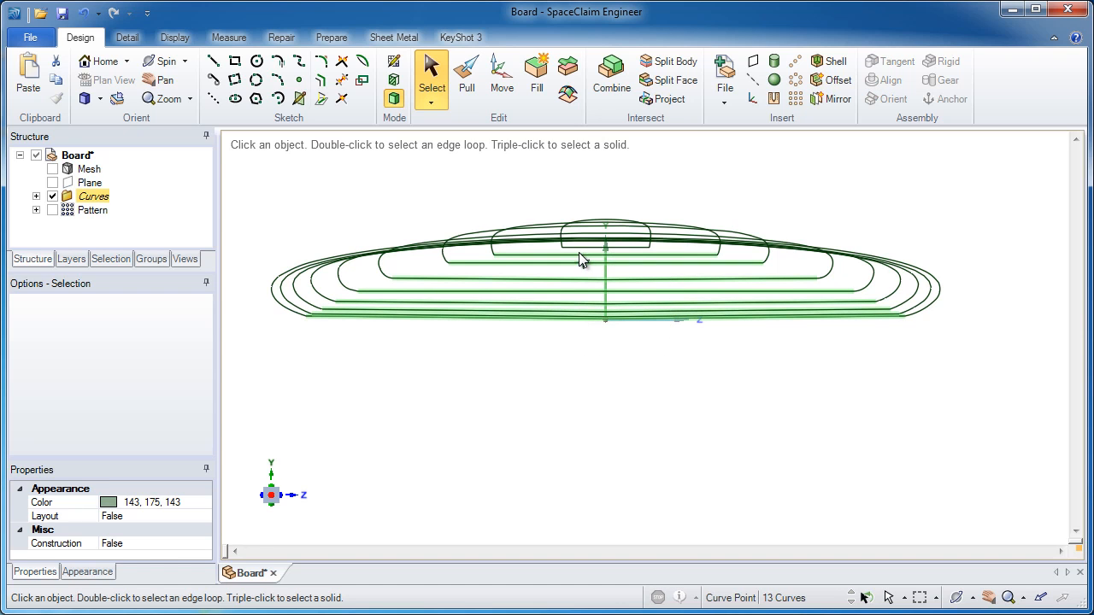
right_click(684, 188)
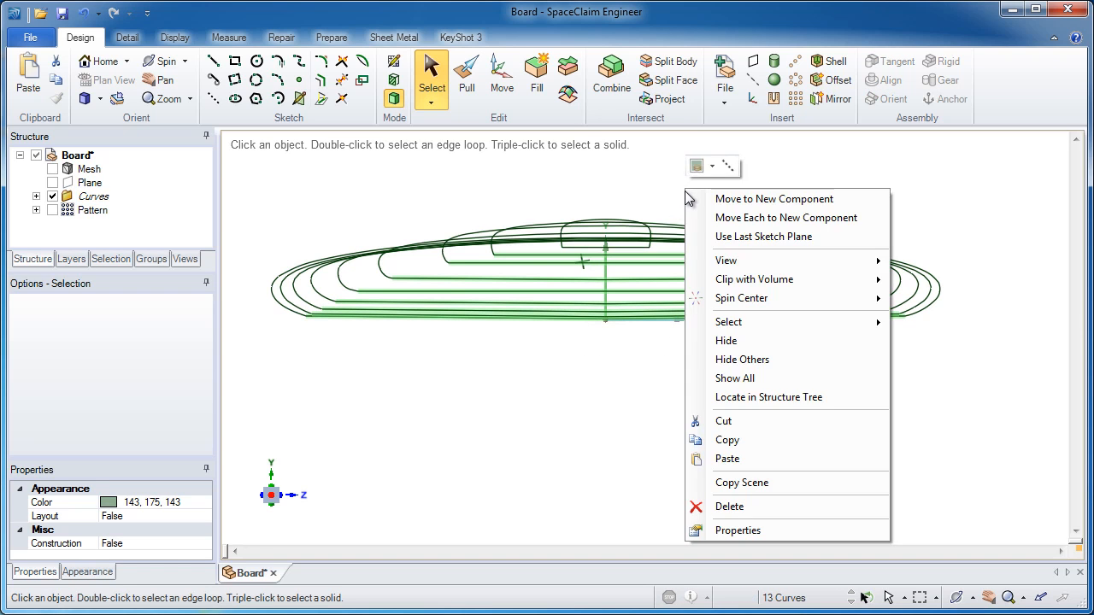
left_click(736, 348)
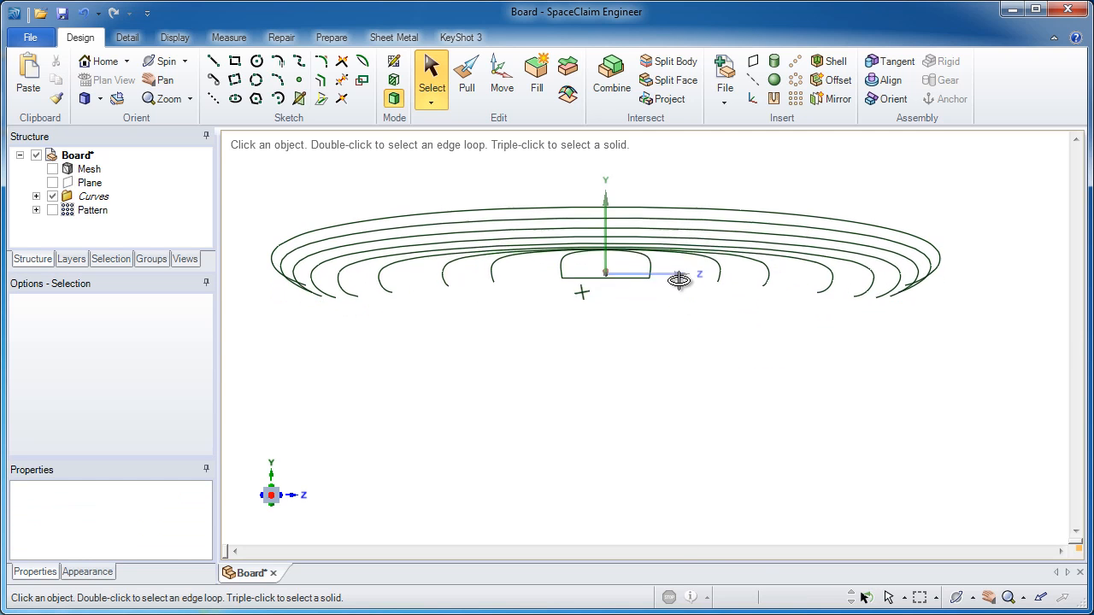
left_click(615, 291)
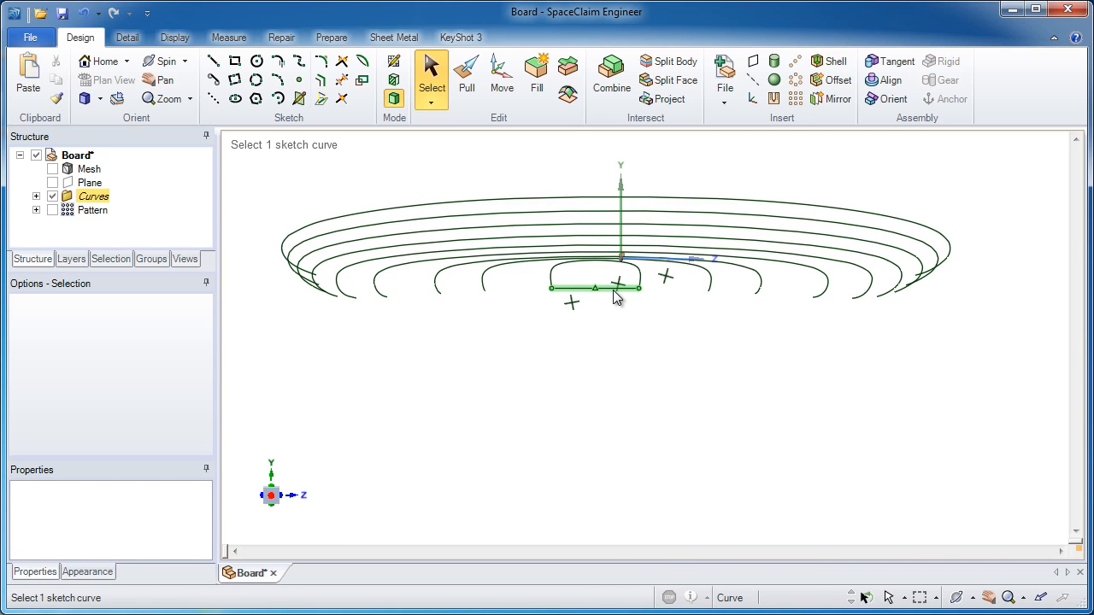
right_click(614, 292)
left_click(659, 373)
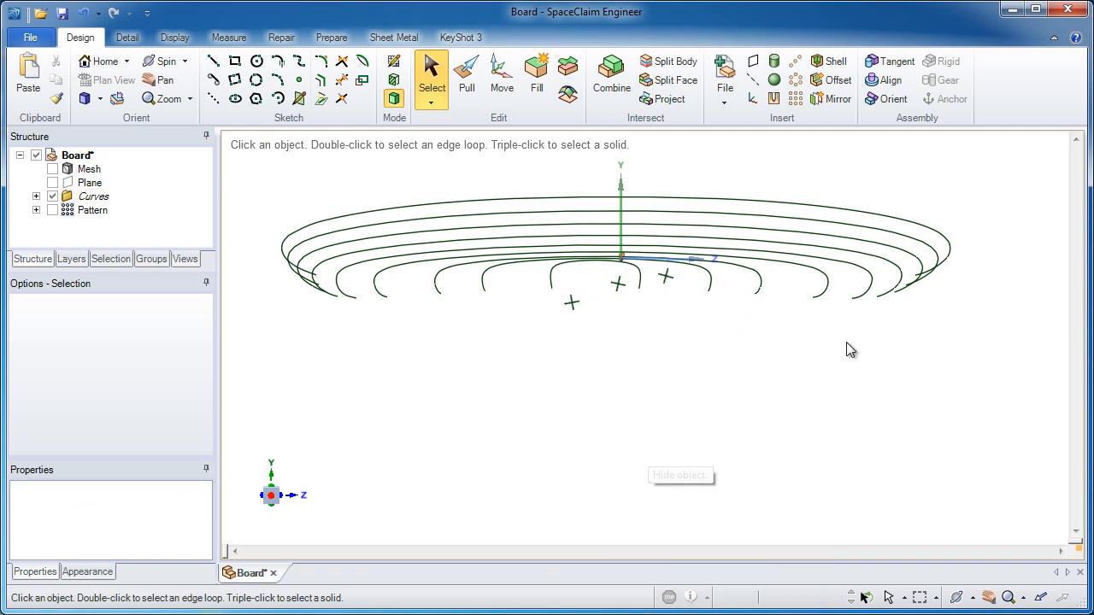
Fit all the section curves as splines with a maximum distance of 0.019 in.
middle_click_drag(902, 310, 398, 301)
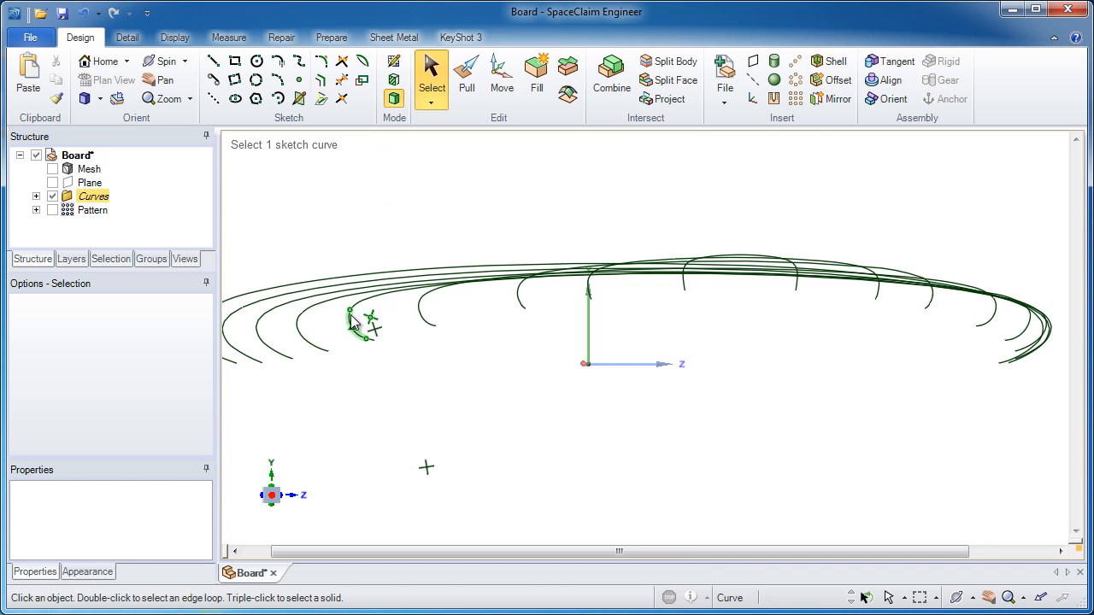
middle_click_drag(352, 320, 316, 211)
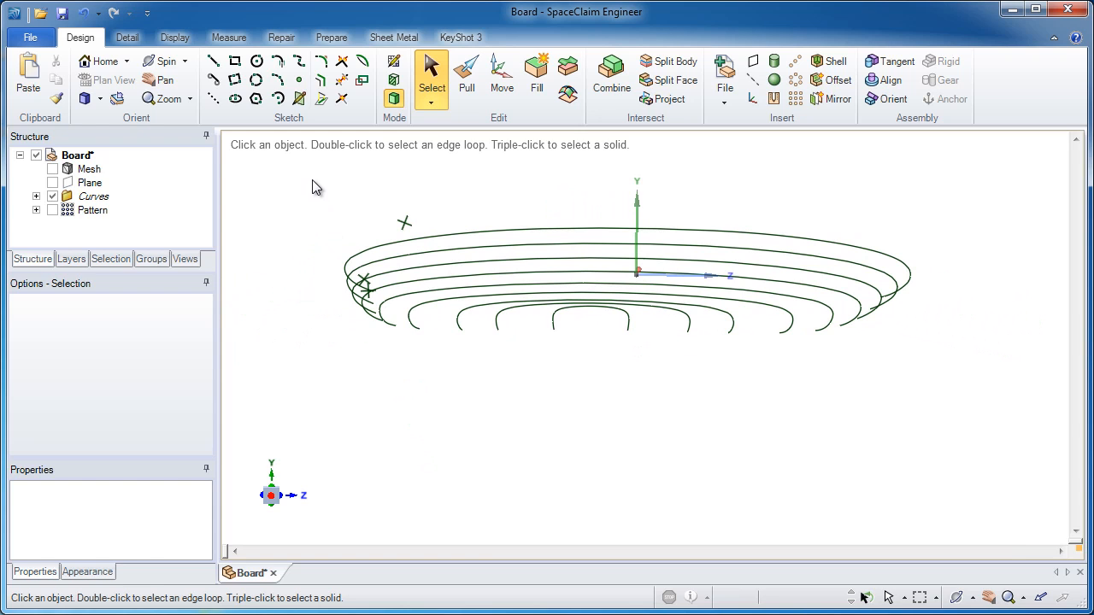
left_click_drag(313, 181, 945, 383)
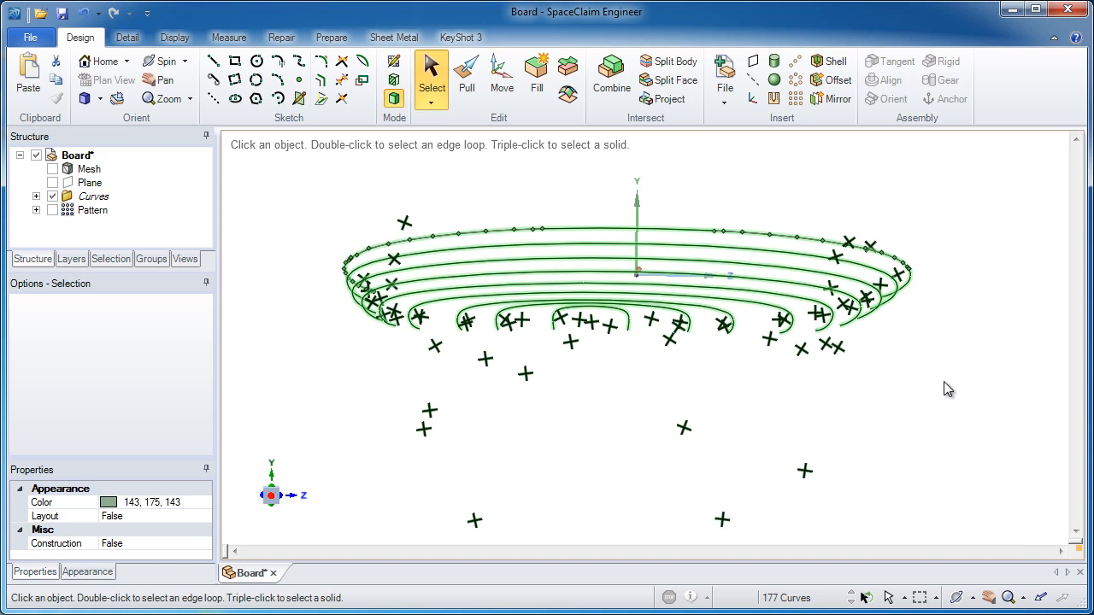
left_click(286, 47)
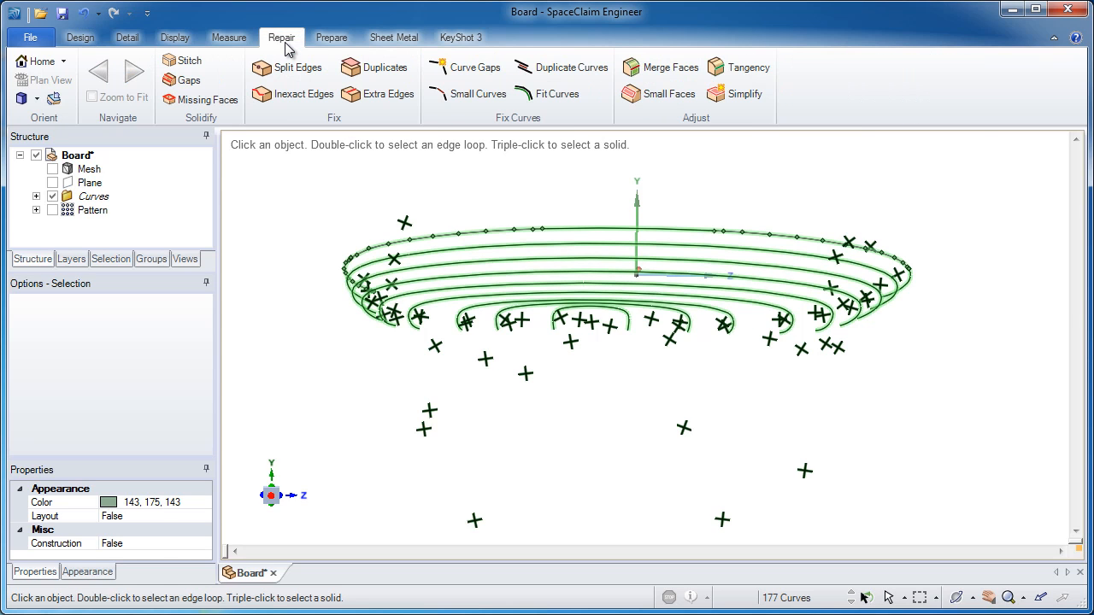
left_click(560, 96)
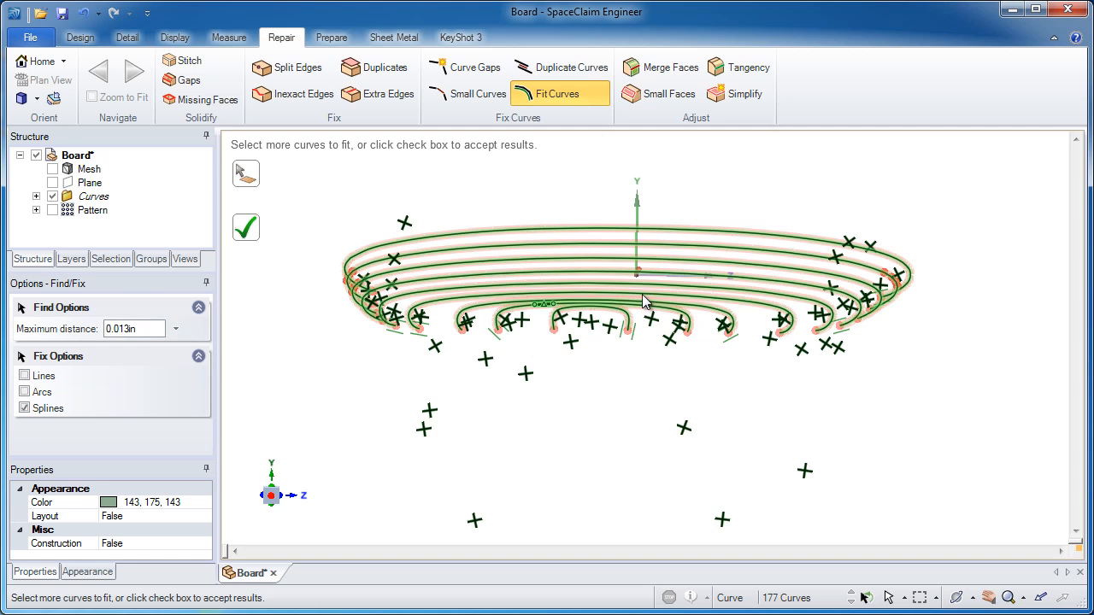
middle_click_drag(642, 294, 642, 294)
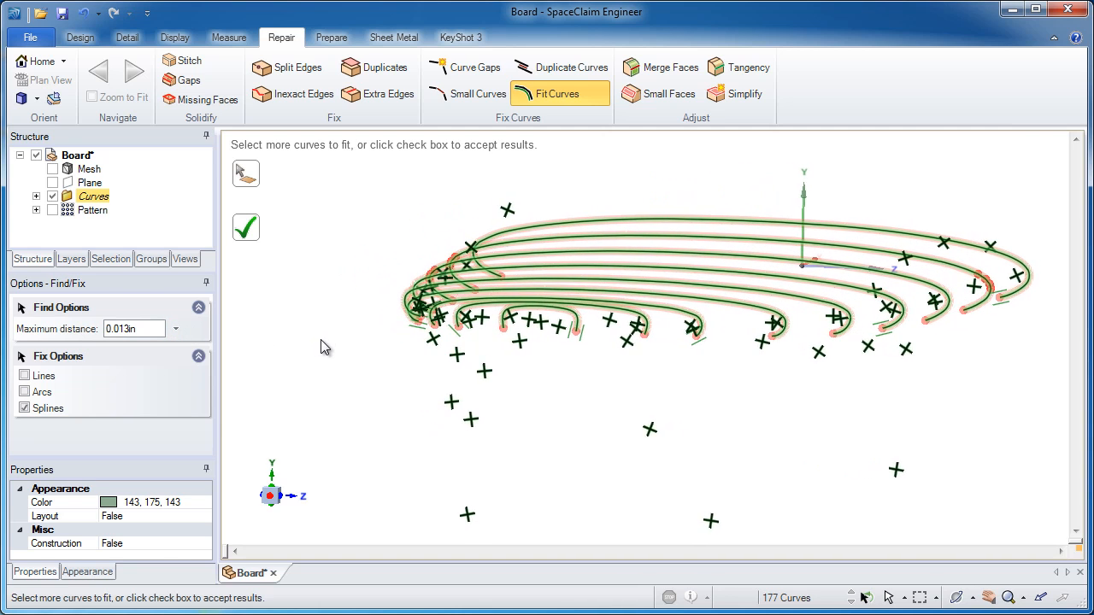
left_click(177, 330)
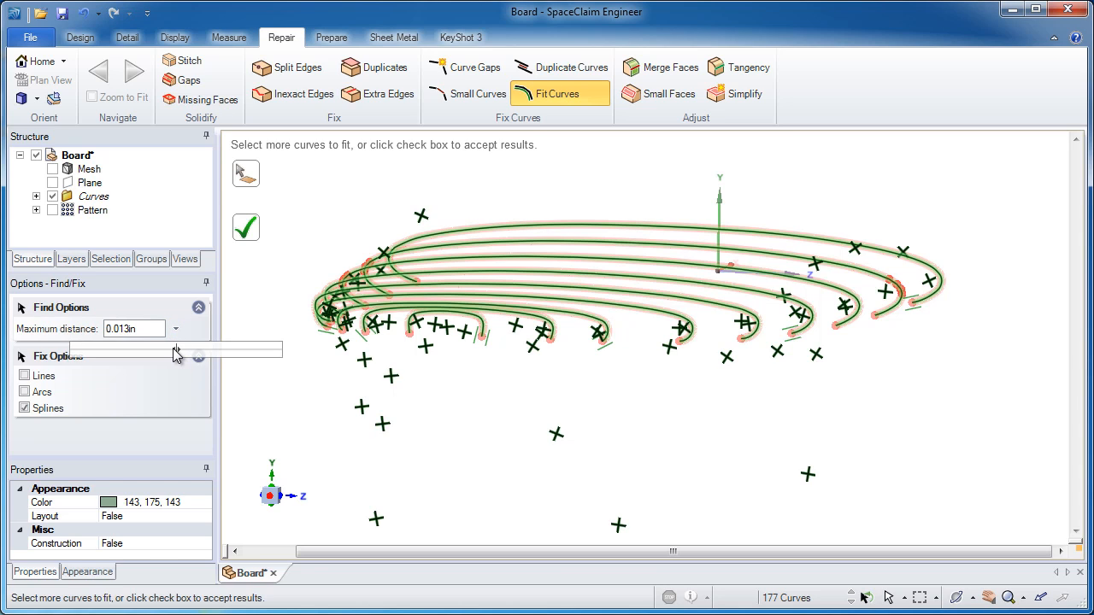
left_click_drag(176, 352, 203, 350)
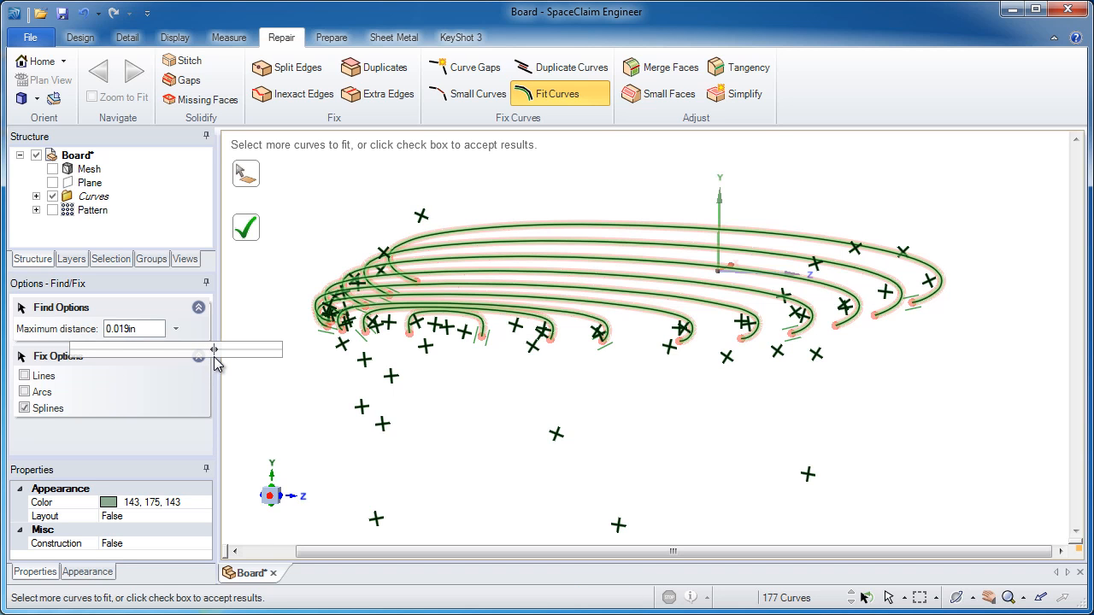
left_click_drag(215, 357, 215, 357)
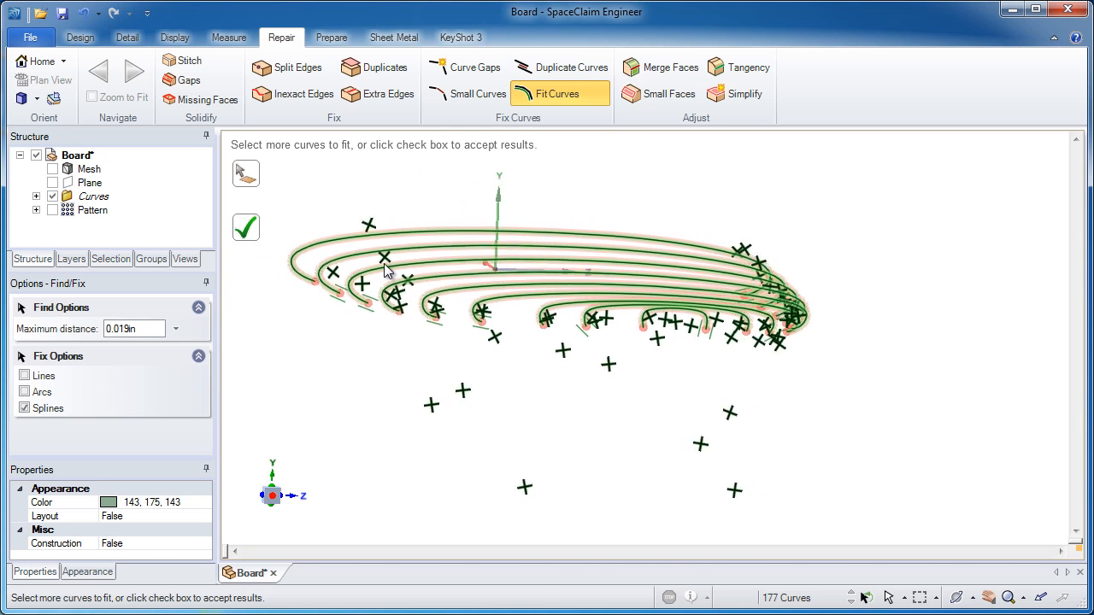
left_click(243, 231)
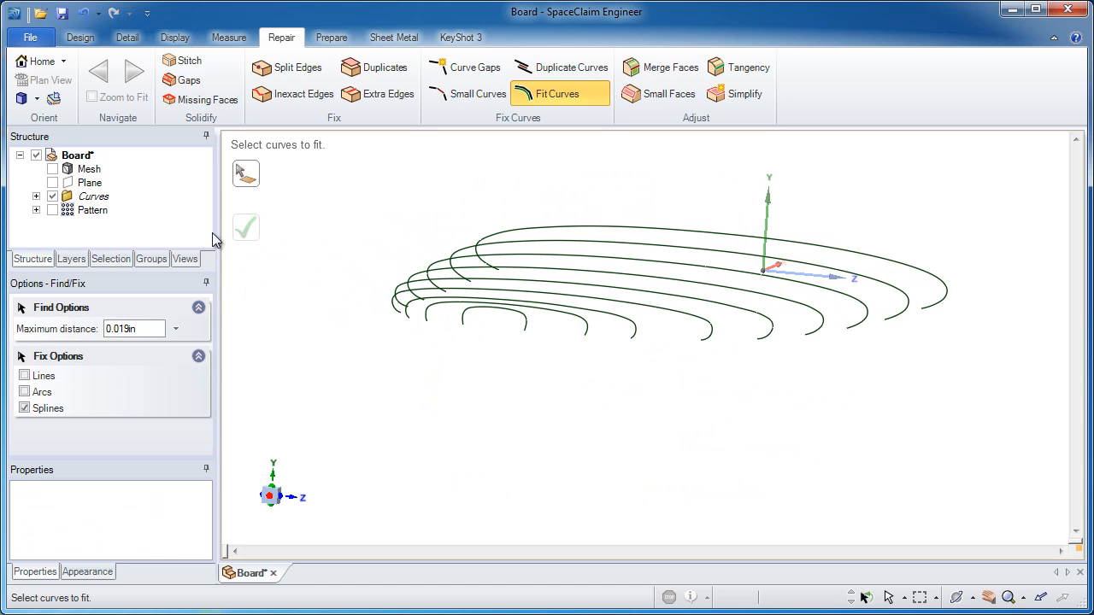
Hide the Curves folder in the structure tree.
left_click(80, 37)
left_click(431, 72)
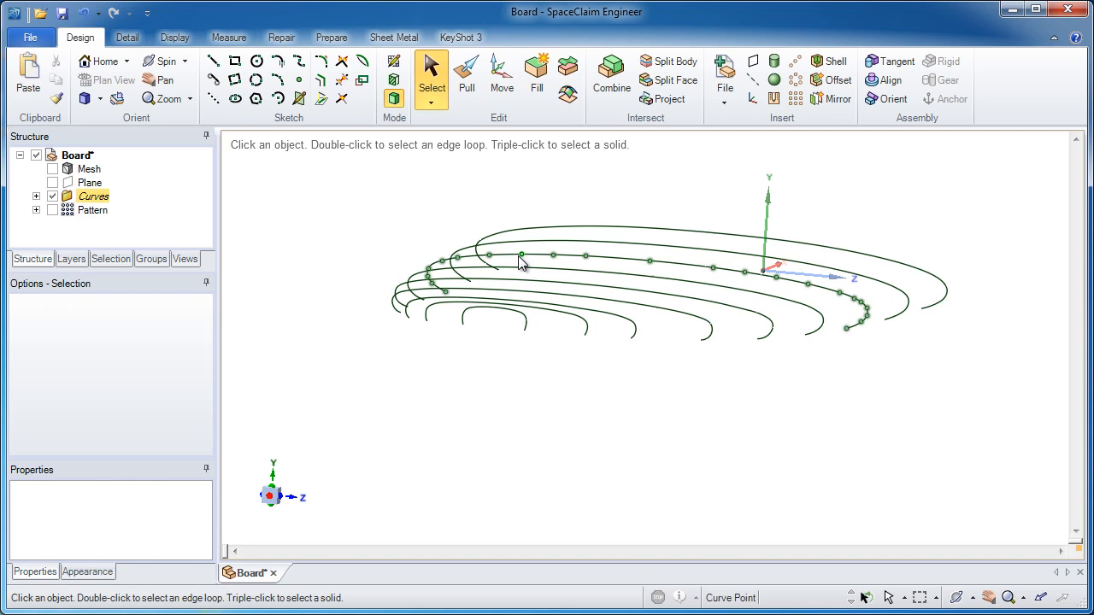
left_click(52, 197)
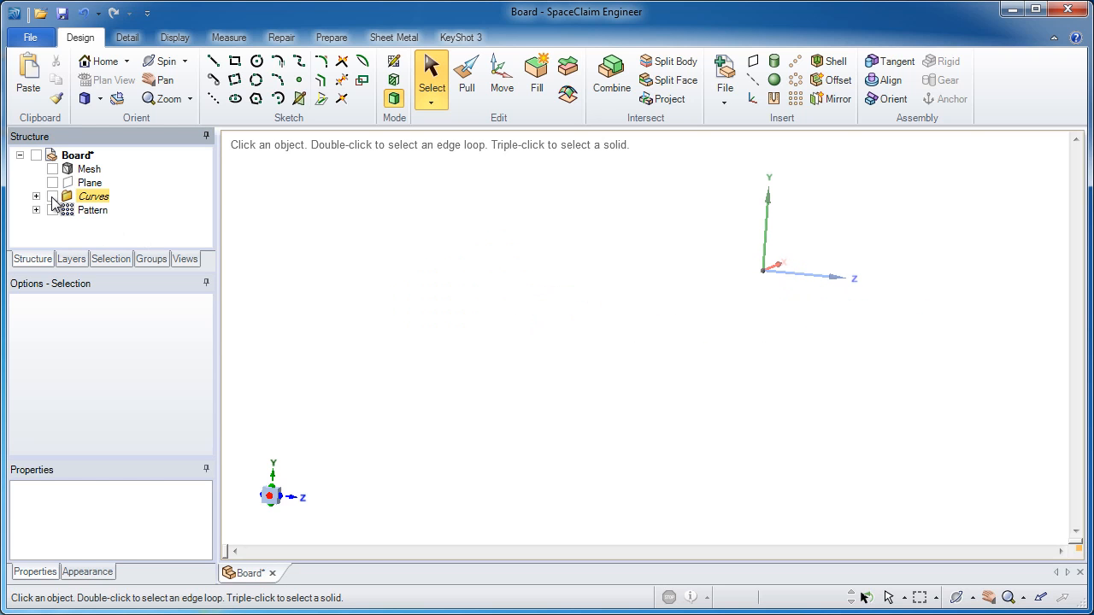
Show the Curves folder, select all the section curves and fill them into surfaces.
left_click(53, 196)
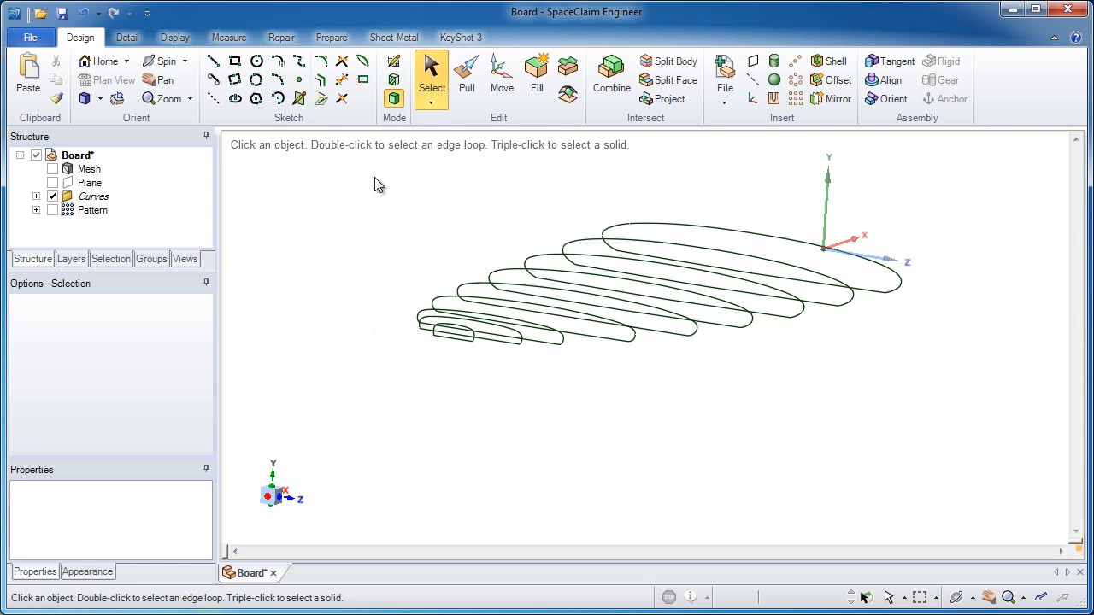
left_click_drag(372, 176, 933, 403)
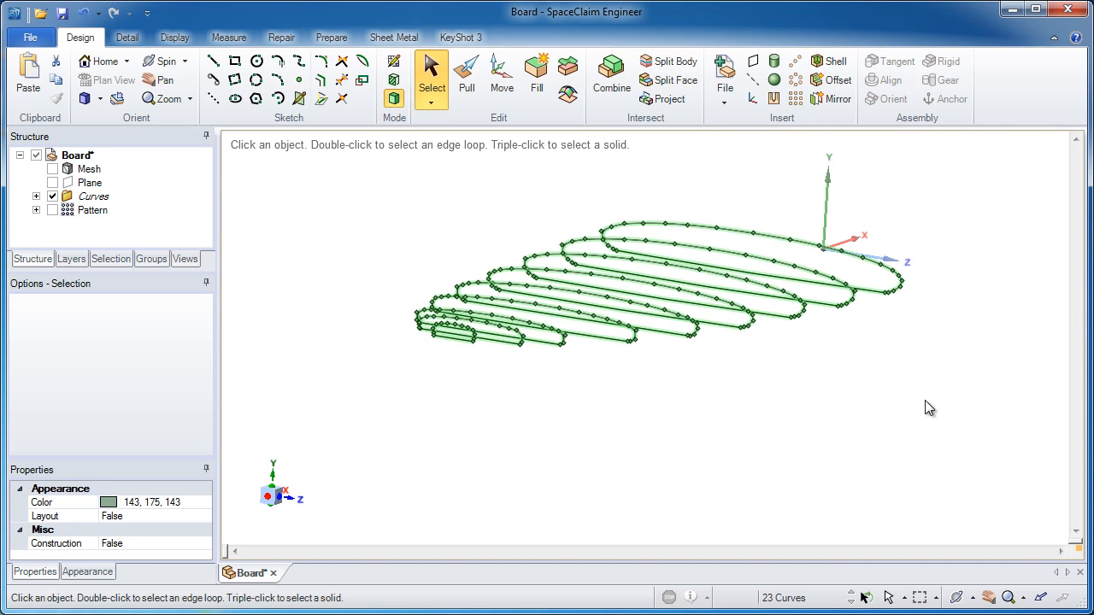
left_click(539, 96)
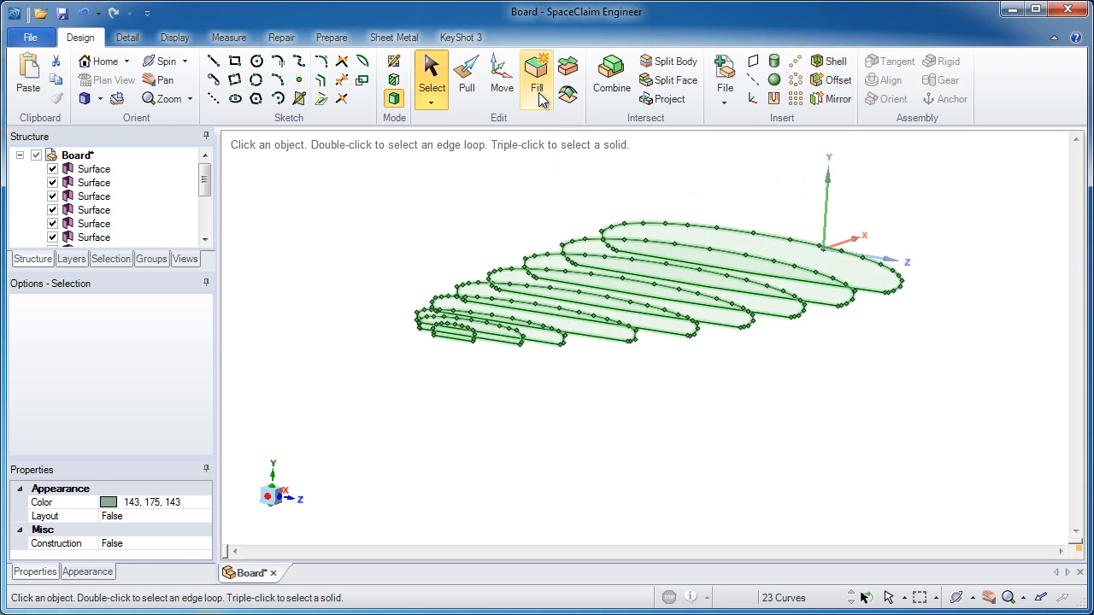
left_click(776, 237)
left_click(465, 229)
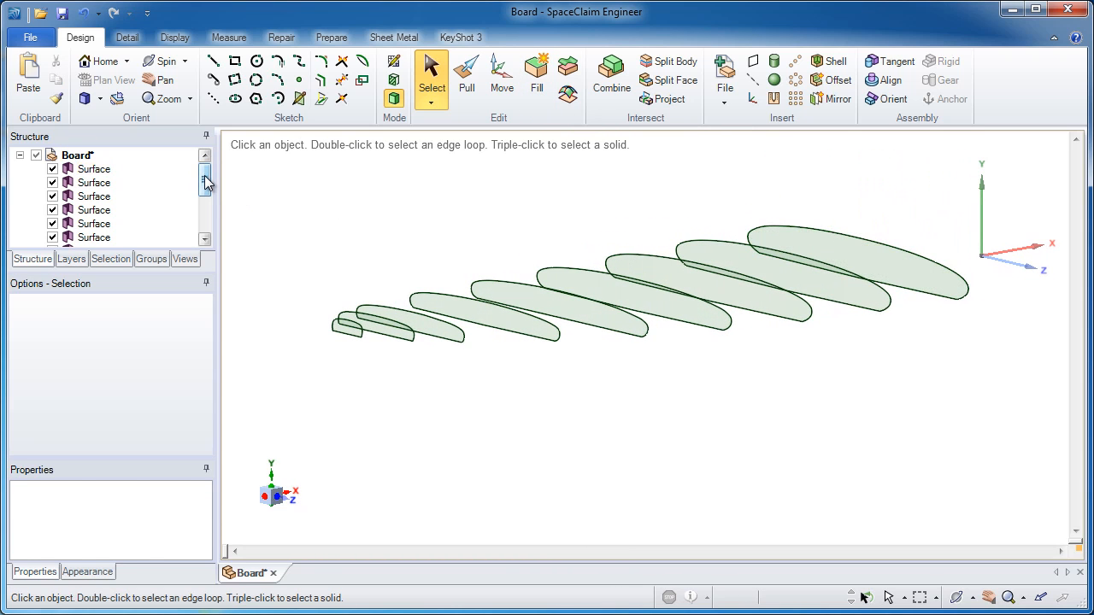
Delete the Curves folder from the structure tree.
left_click_drag(206, 182, 208, 215)
right_click(96, 224)
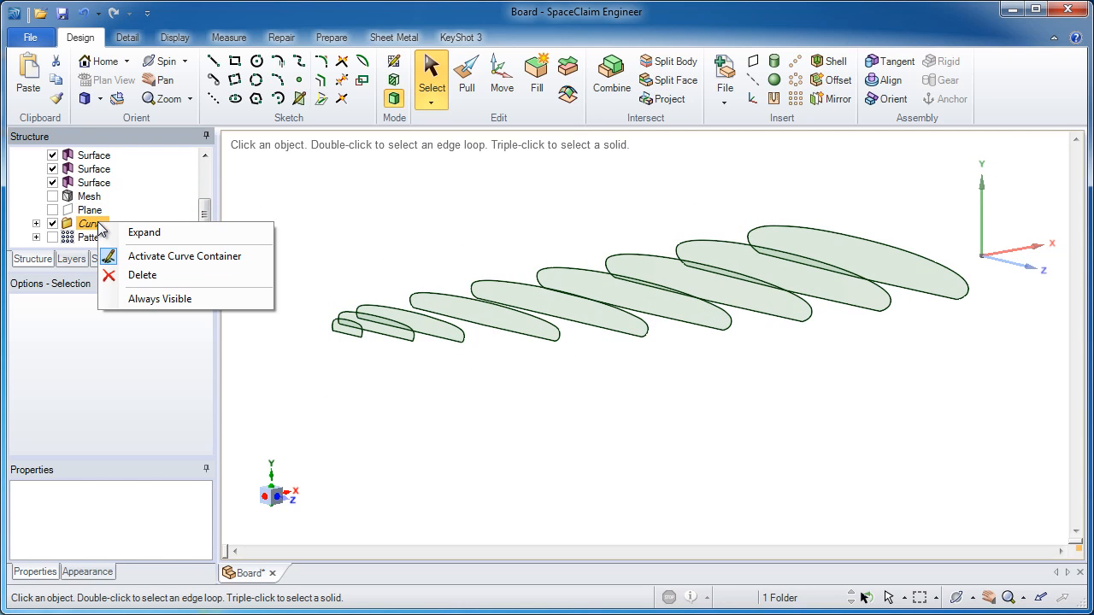
left_click(141, 276)
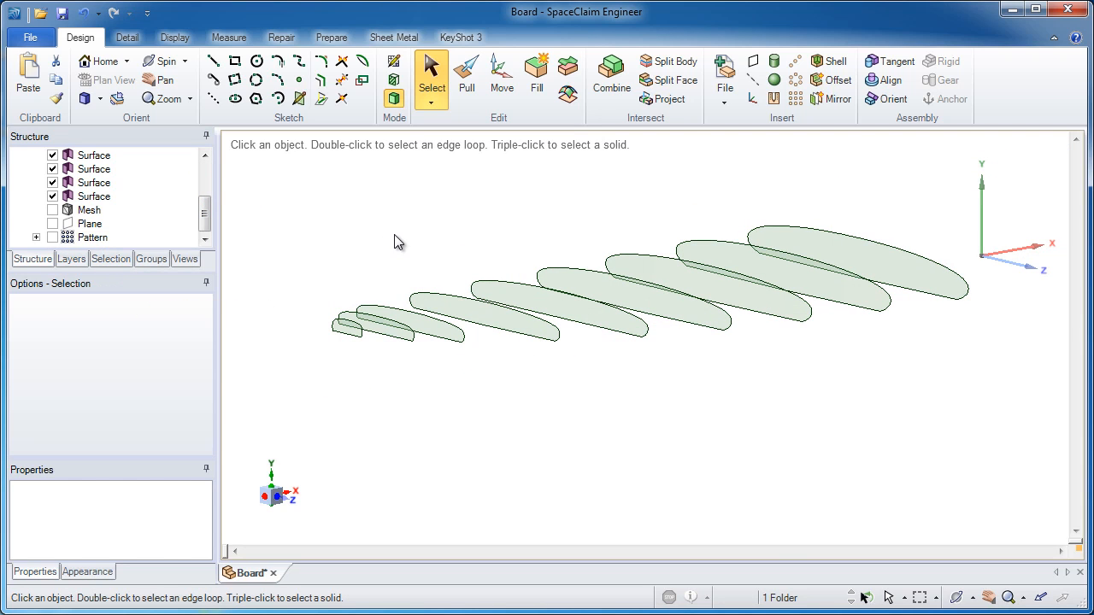
With Pull, select all nine section surfaces in sequence and blend them into a solid surfboard.
left_click(466, 75)
left_click(792, 247)
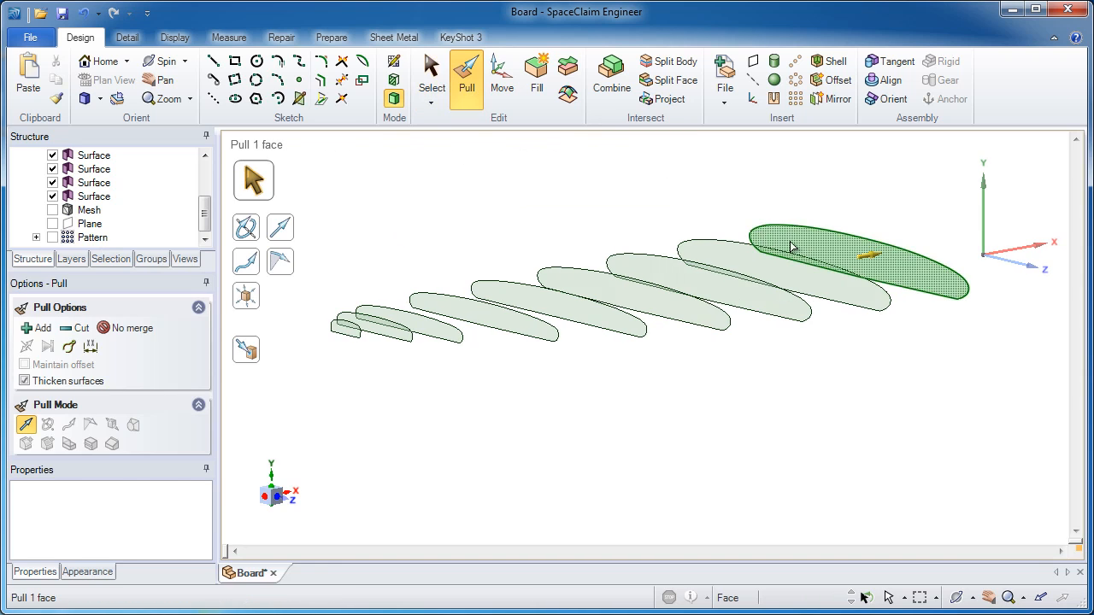
left_click(780, 280, "ctrl")
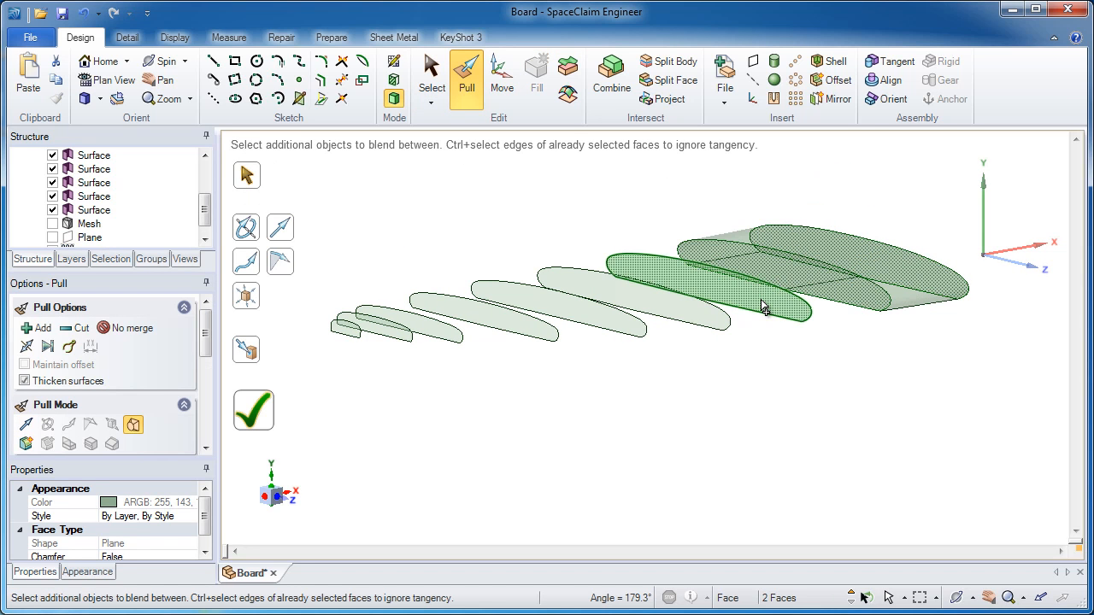
left_click(692, 318, "ctrl")
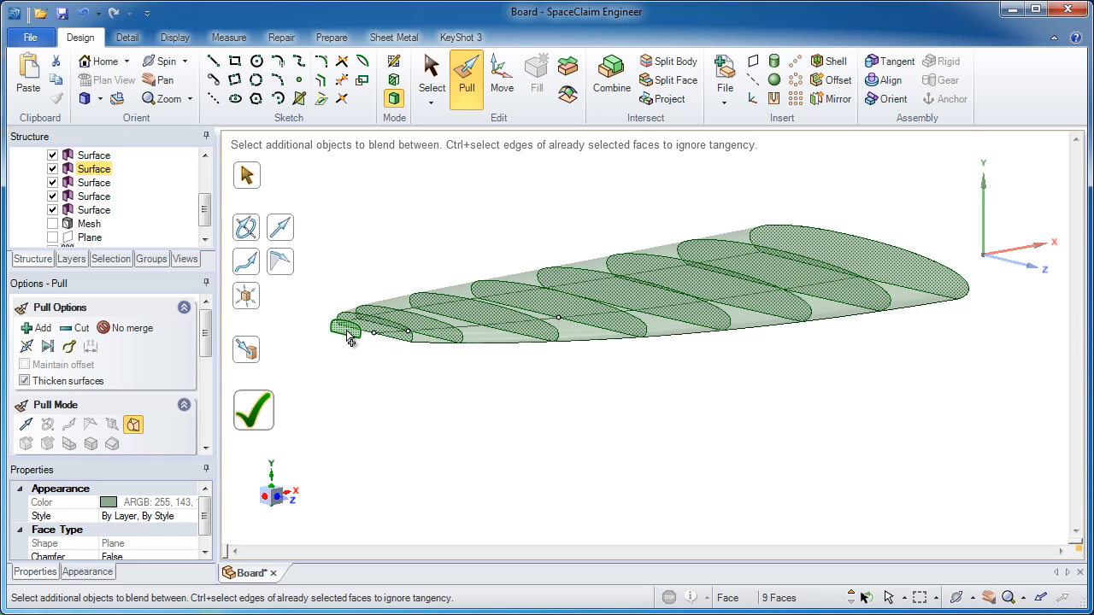
scroll(352, 336, "up", 5)
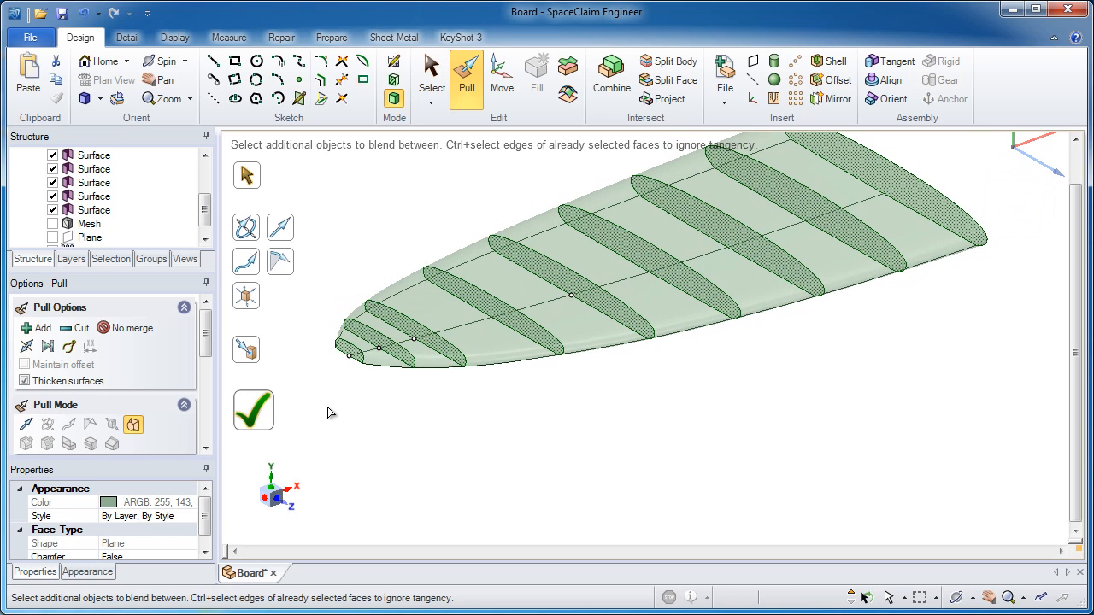
right_click(619, 445)
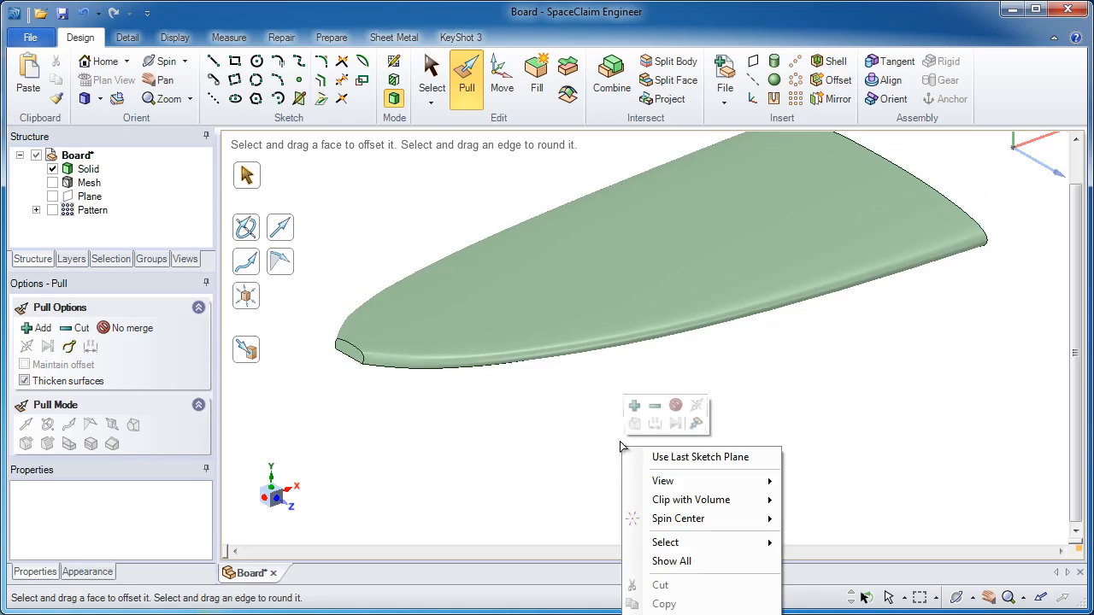
left_click(597, 425)
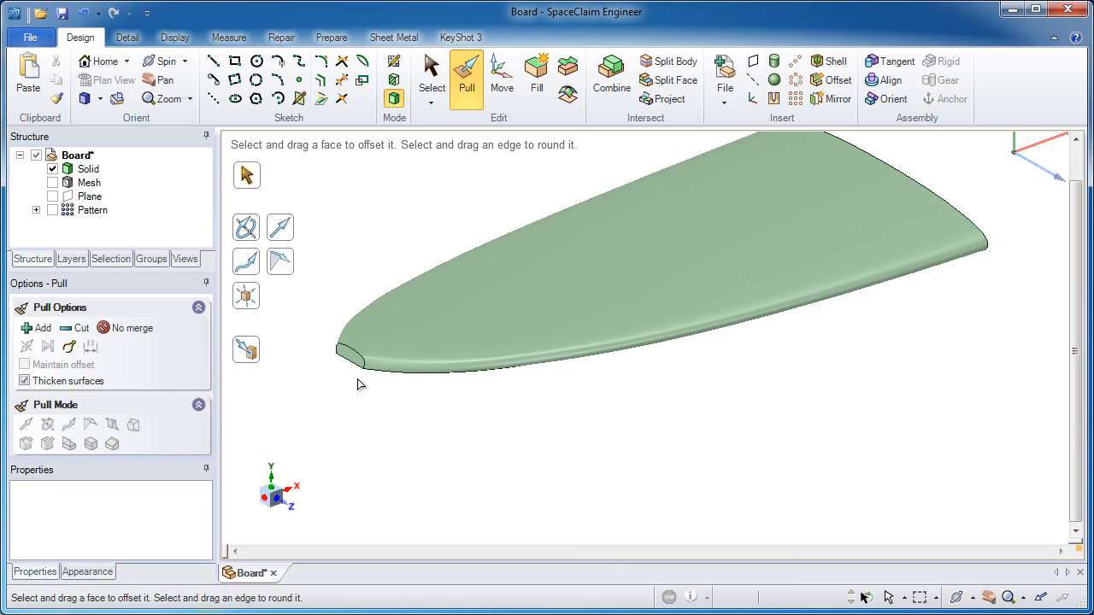